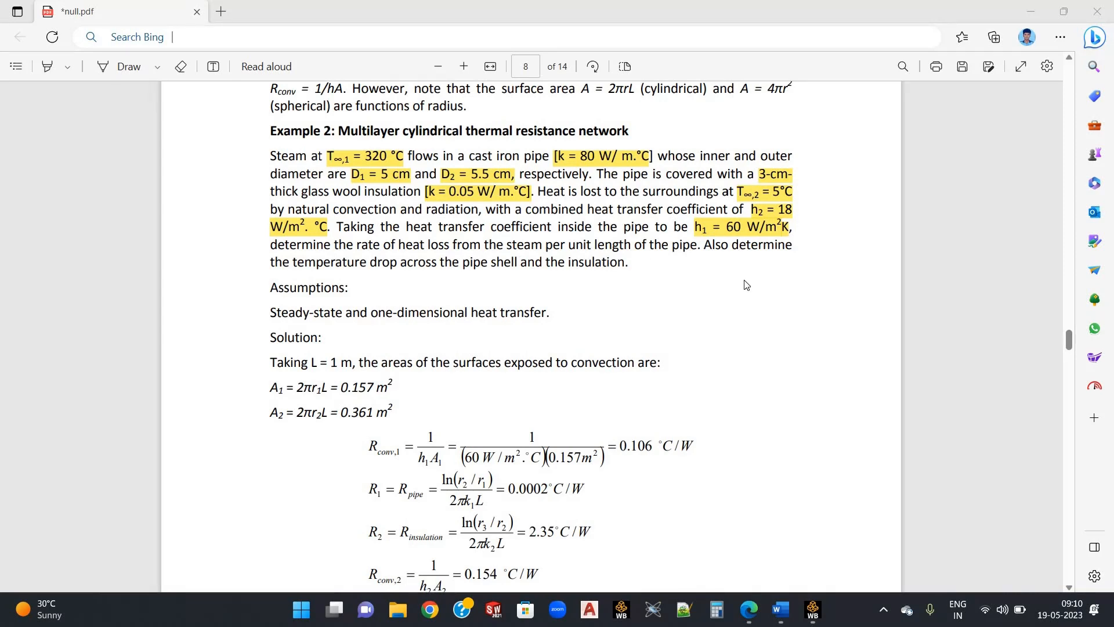
- Review the pipe example's schematic and given data in the PDF, switch to Workbench, and add a Steady-State Thermal system to the project
{"action": "scroll", "coordinate": [747, 285], "scroll_direction": "down", "scroll_amount": 12}
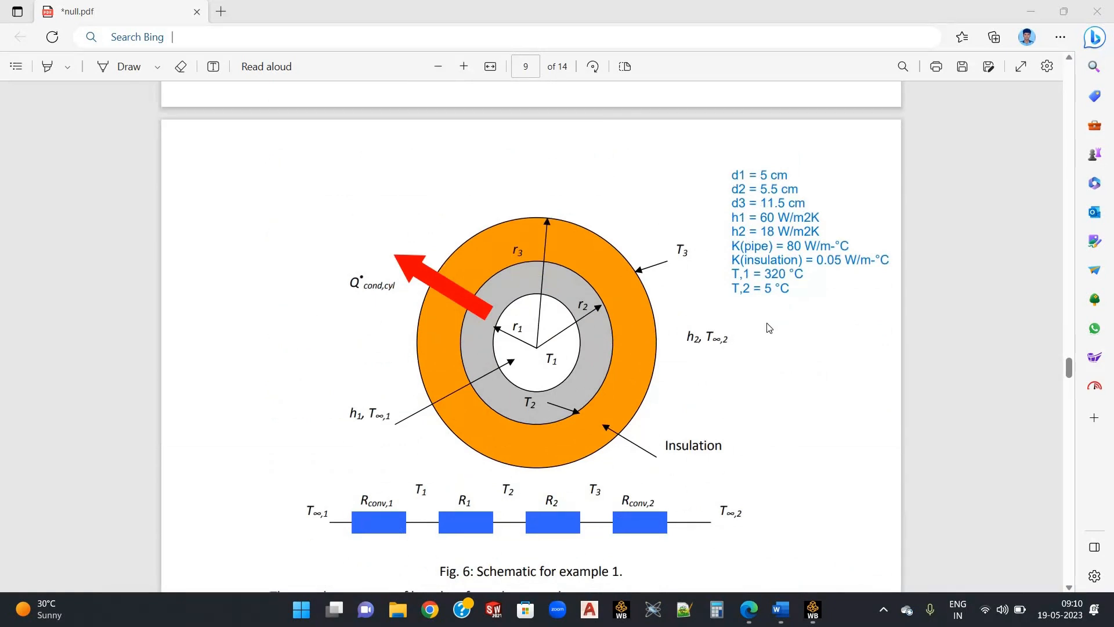
{"action": "left_click", "coordinate": [815, 615]}
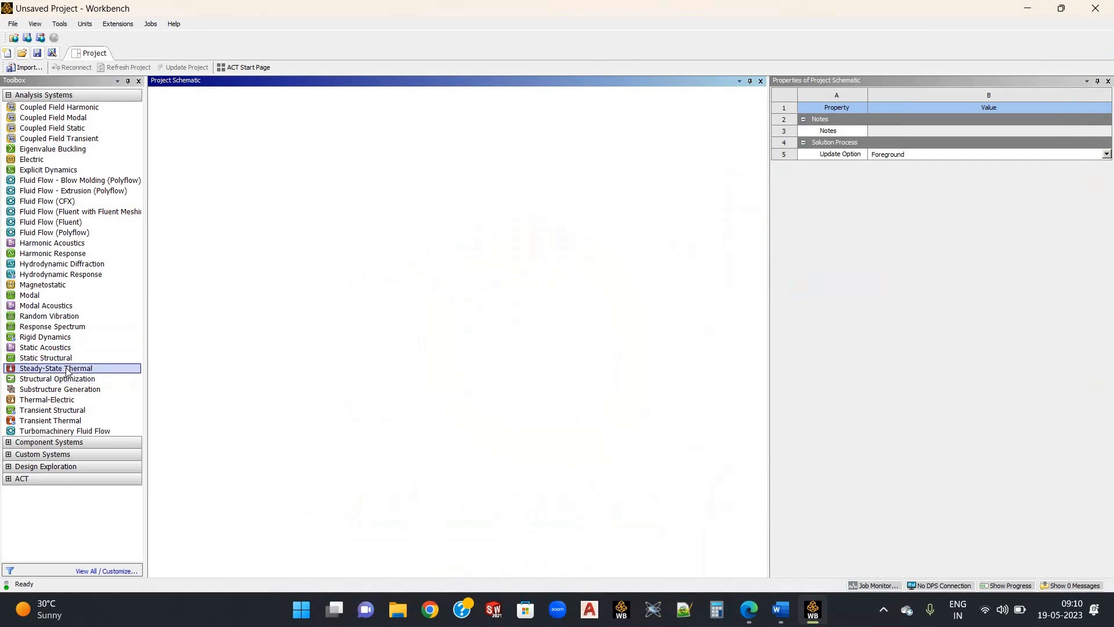
{"action": "left_click_drag", "start_coordinate": [68, 368], "coordinate": [228, 150]}
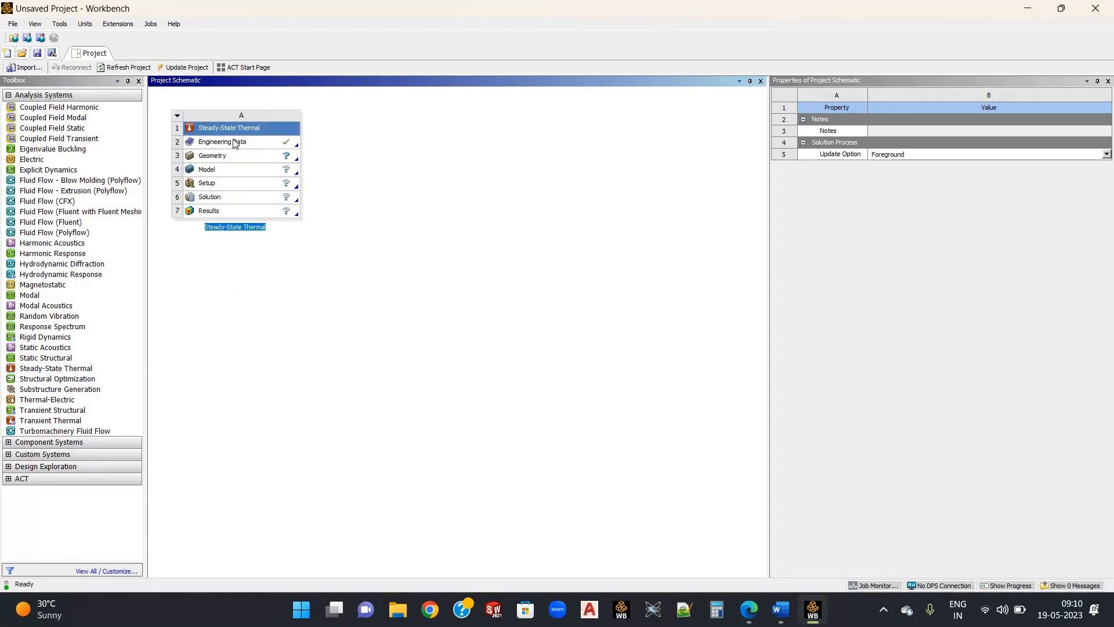
- Add Cast Iron from the Thermal Materials library to the system's Engineering Data
{"action": "left_click", "coordinate": [234, 142]}
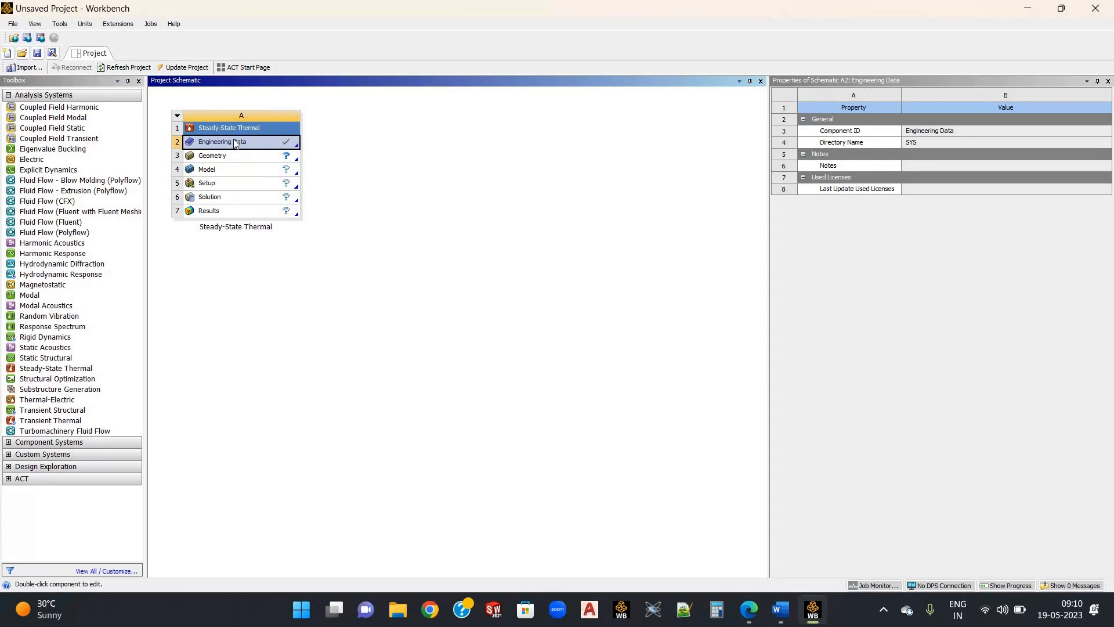
{"action": "double_click", "coordinate": [234, 142]}
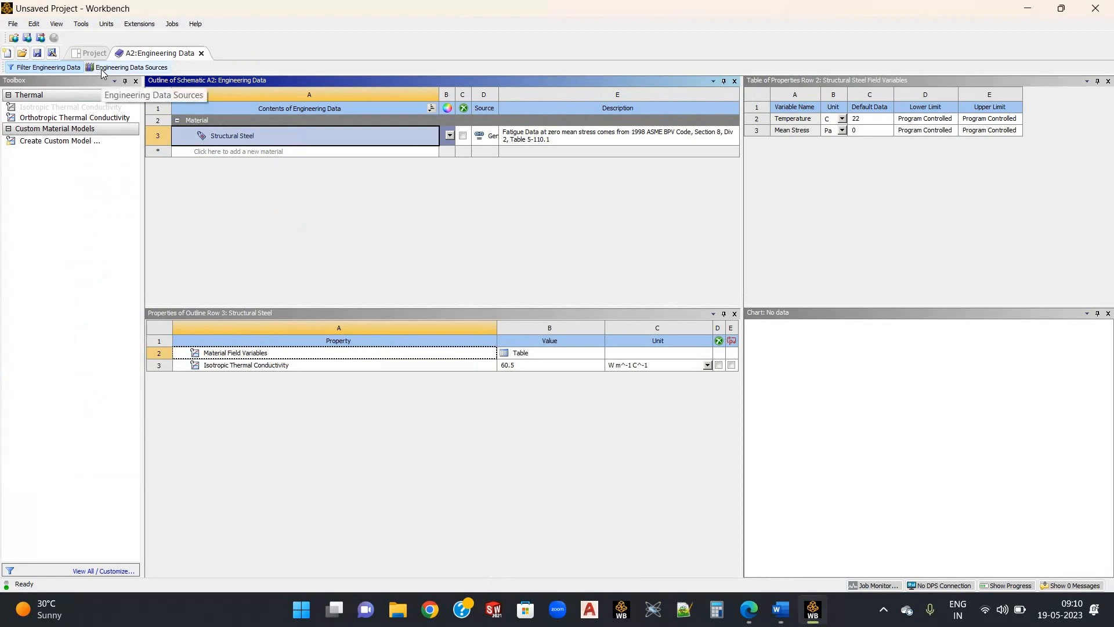
{"action": "left_click", "coordinate": [102, 69]}
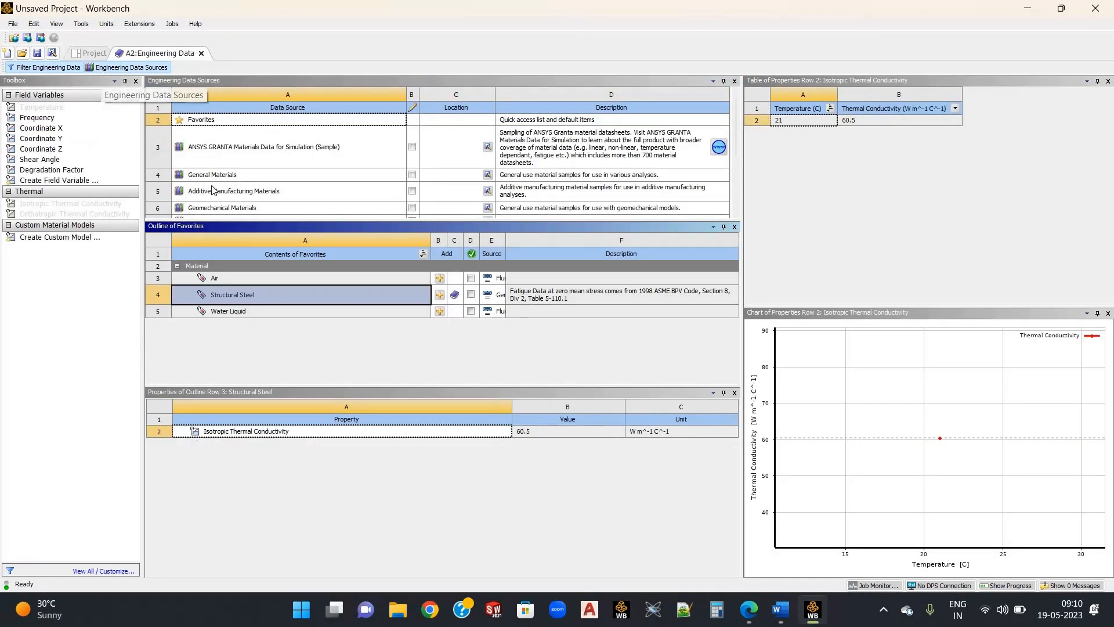
{"action": "scroll", "coordinate": [211, 180], "scroll_direction": "down", "scroll_amount": 2}
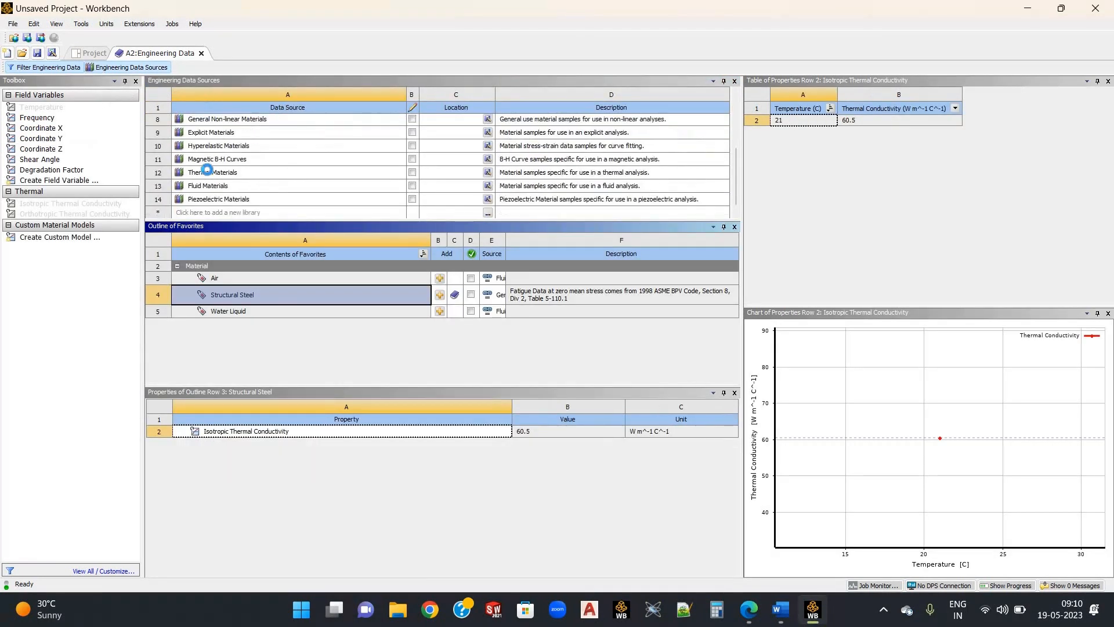
{"action": "left_click", "coordinate": [207, 169]}
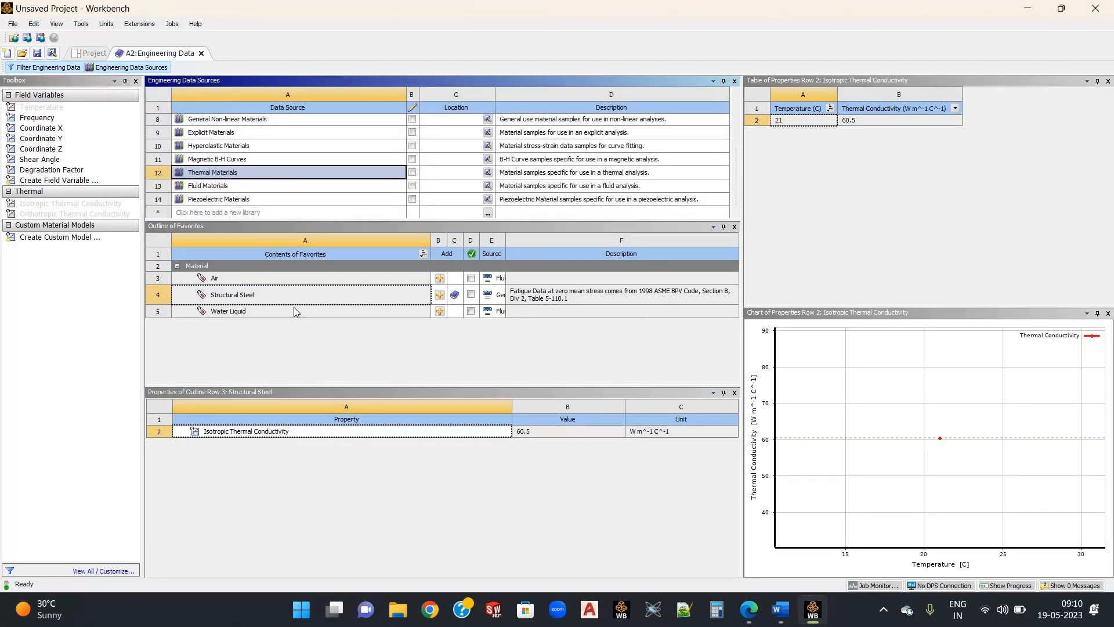
{"action": "scroll", "coordinate": [283, 327], "scroll_direction": "down", "scroll_amount": 3}
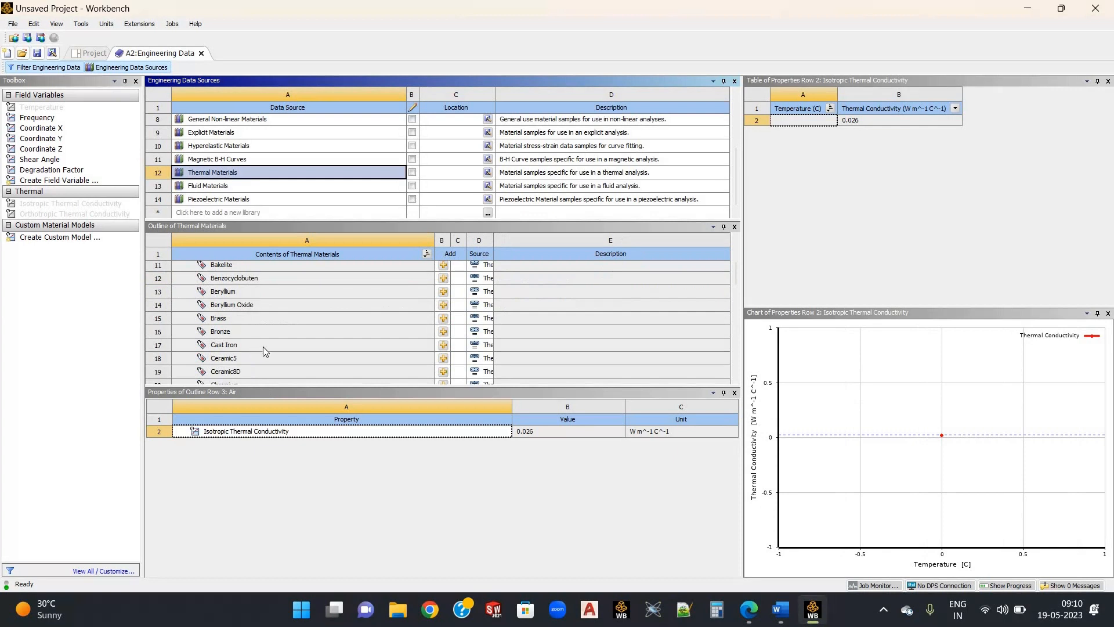
{"action": "left_click", "coordinate": [444, 345]}
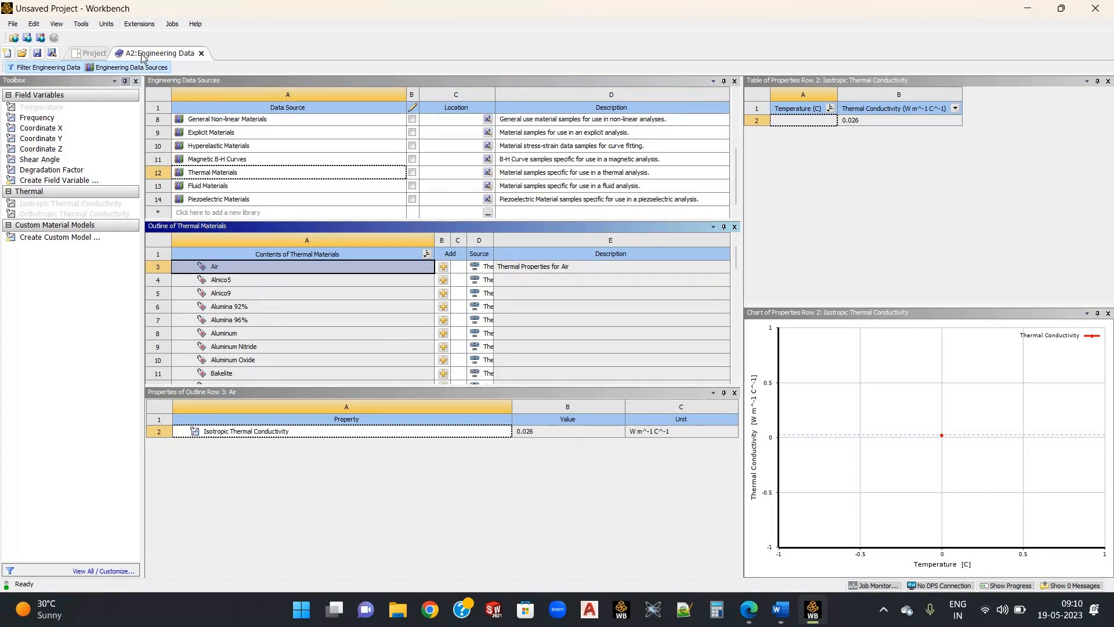
{"action": "left_click", "coordinate": [116, 68]}
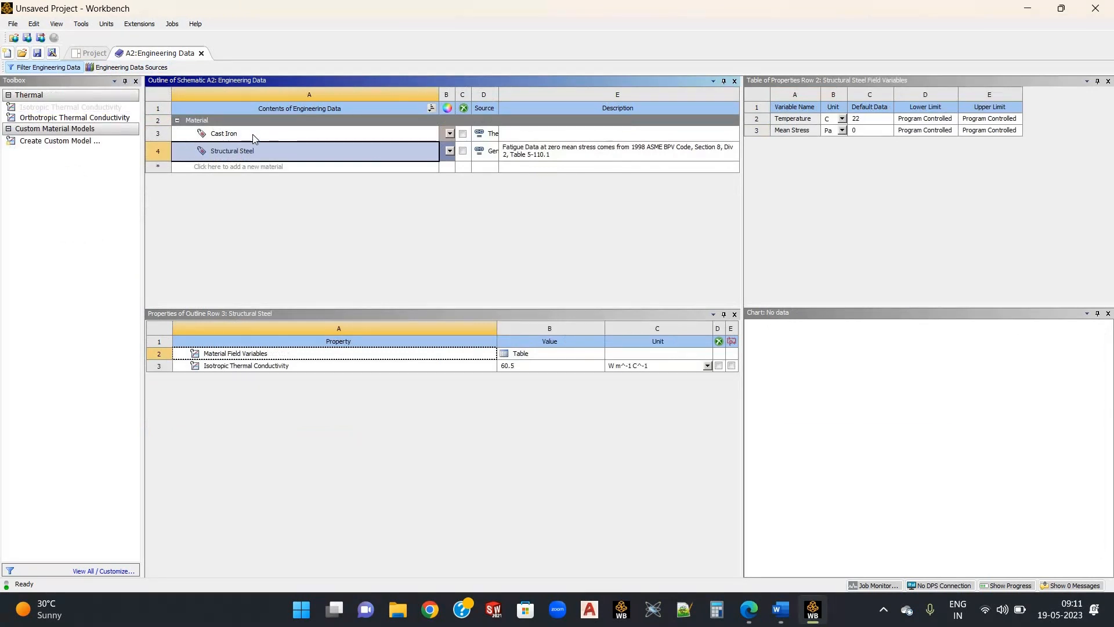
- Set Cast Iron's isotropic thermal conductivity to the 80 W/m·°C given for the pipe in the PDF
{"action": "left_click", "coordinate": [253, 134]}
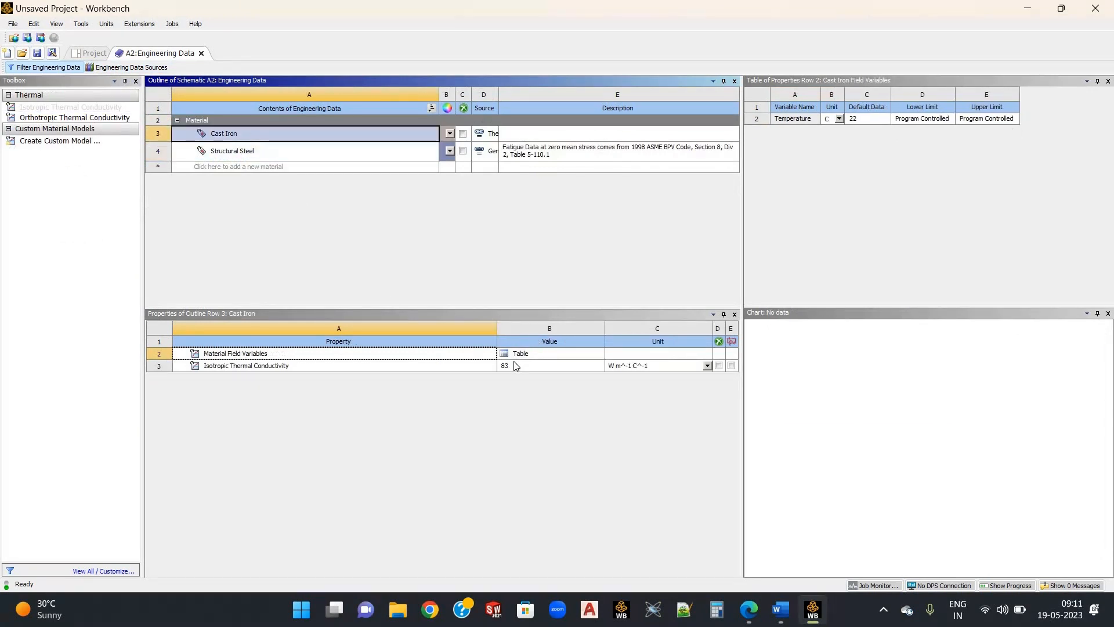
{"action": "left_click", "coordinate": [583, 366]}
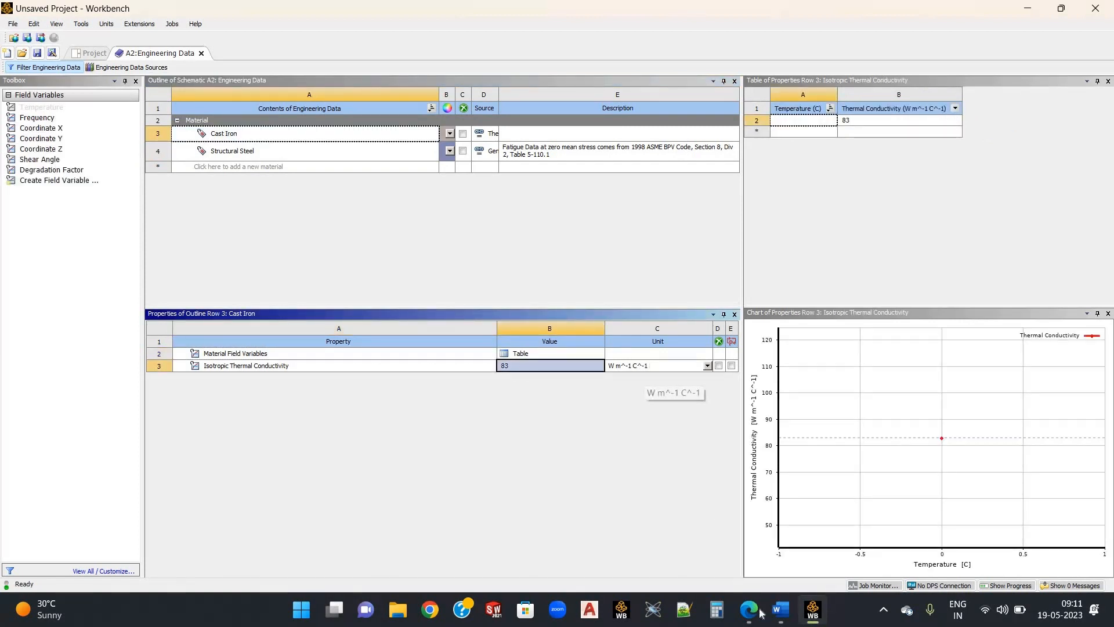
{"action": "key", "text": "alt+Tab"}
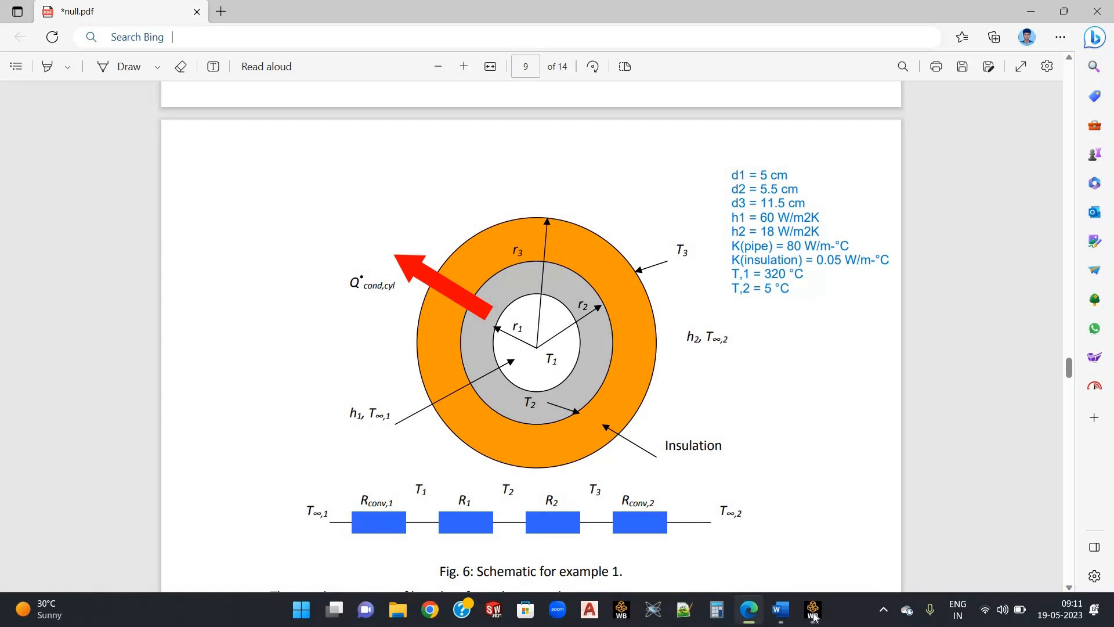
{"action": "key", "text": "alt+Tab"}
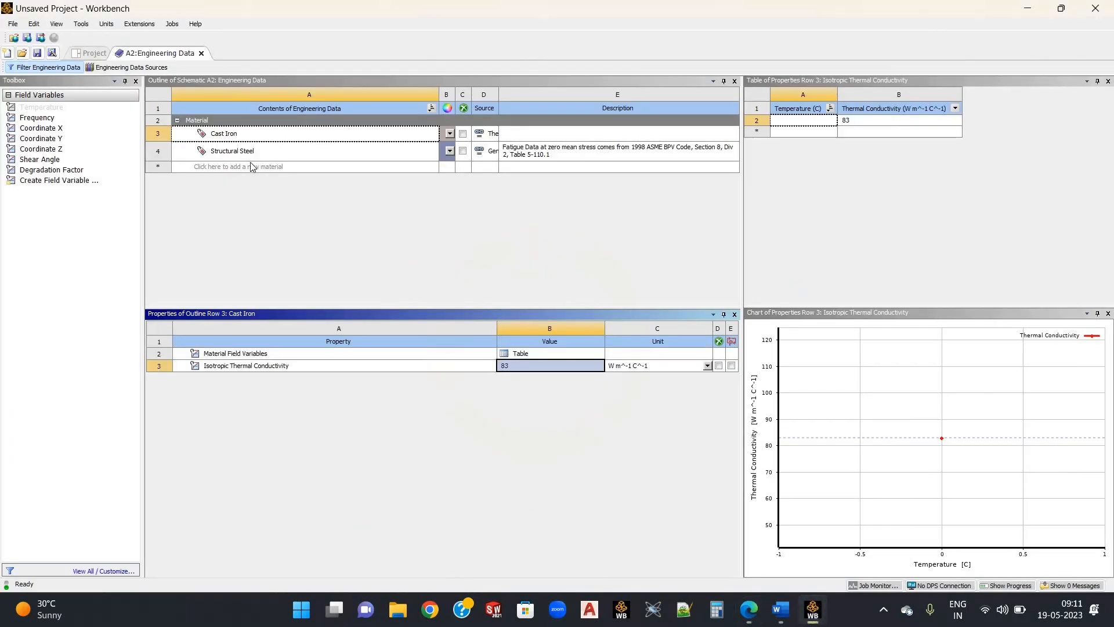
{"action": "double_click", "coordinate": [506, 366]}
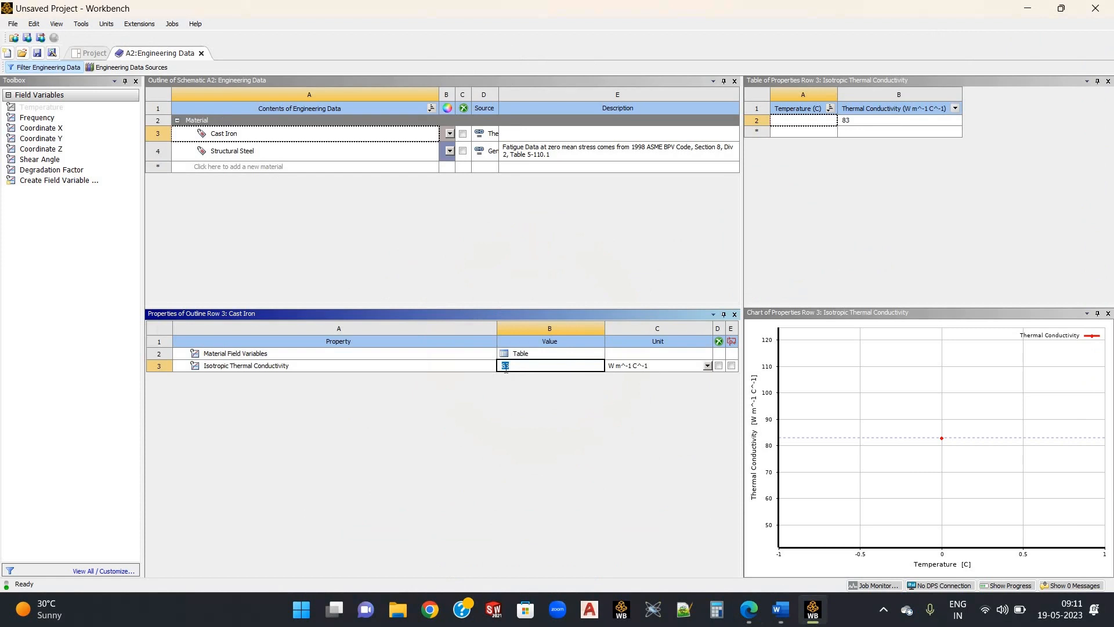
{"action": "type", "text": "80"}
{"action": "key", "text": "Return"}
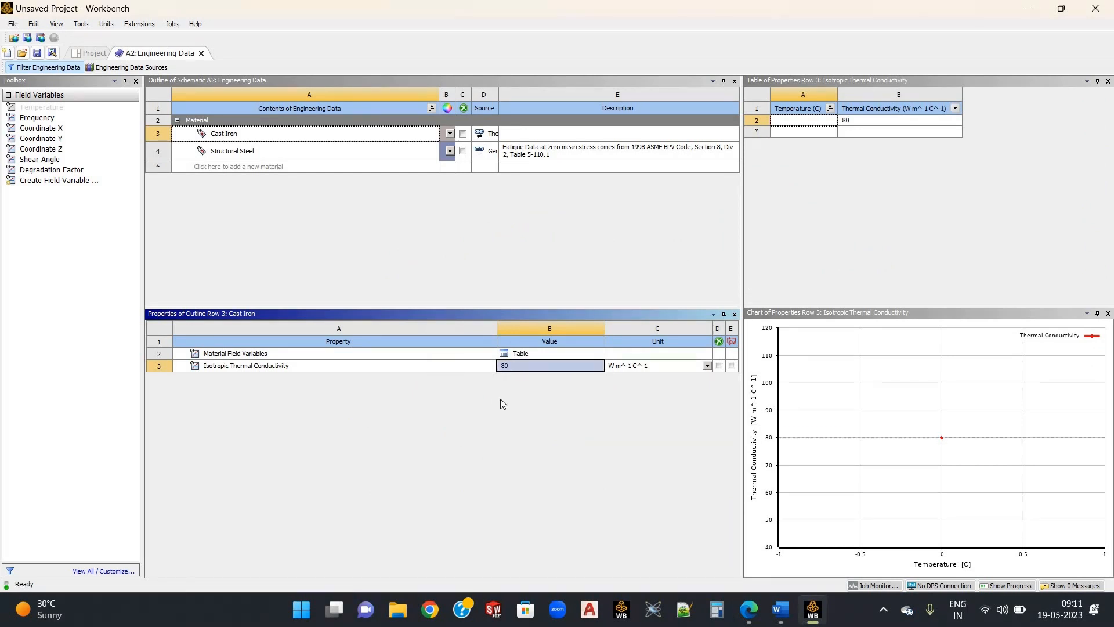
- Create a new material named Insulation and give it the Isotropic Thermal Conductivity property
{"action": "left_click", "coordinate": [270, 168]}
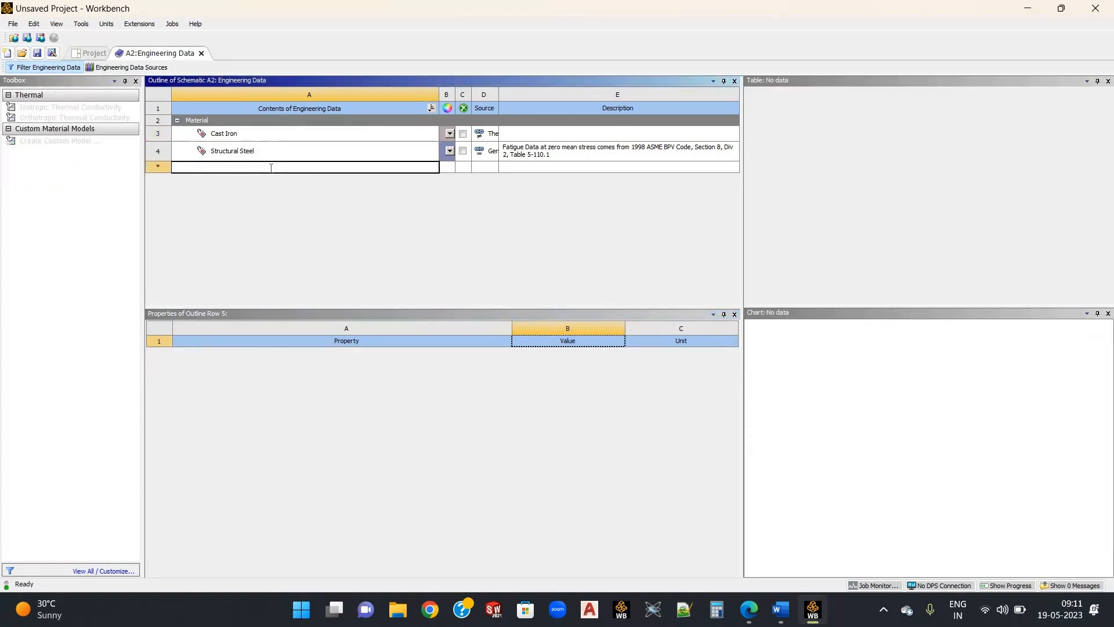
{"action": "type", "text": "Insulation"}
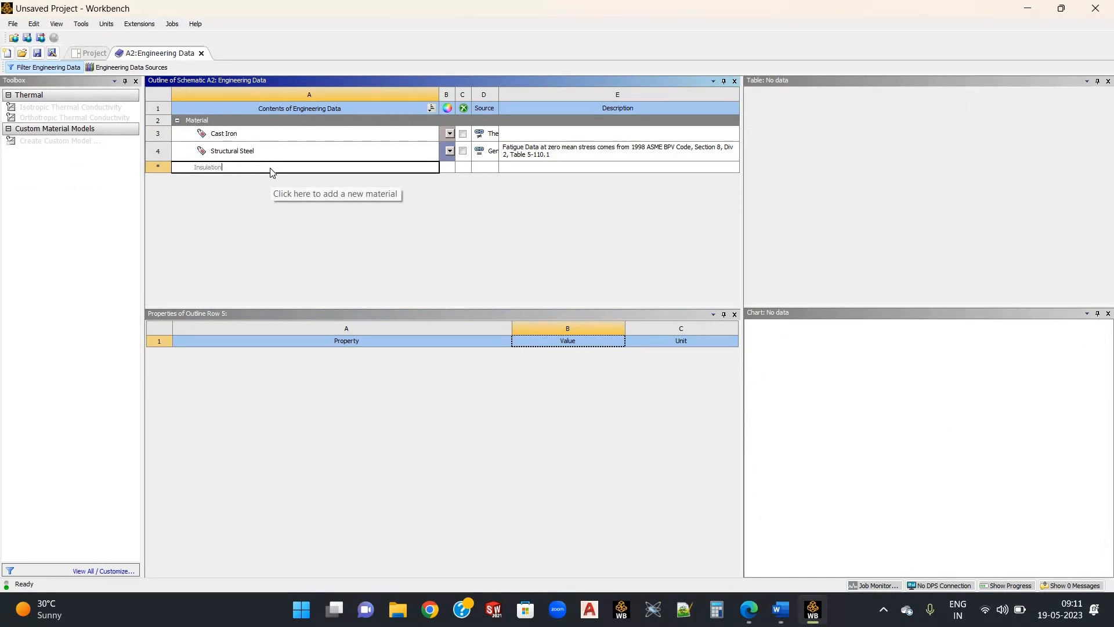
{"action": "key", "text": "Return"}
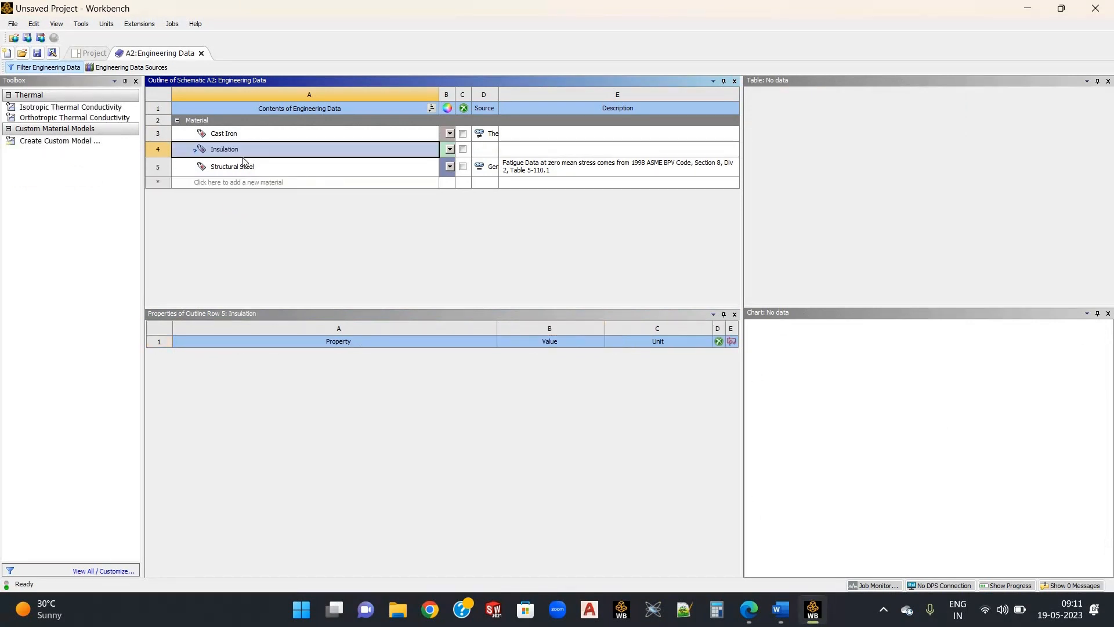
{"action": "left_click", "coordinate": [58, 108]}
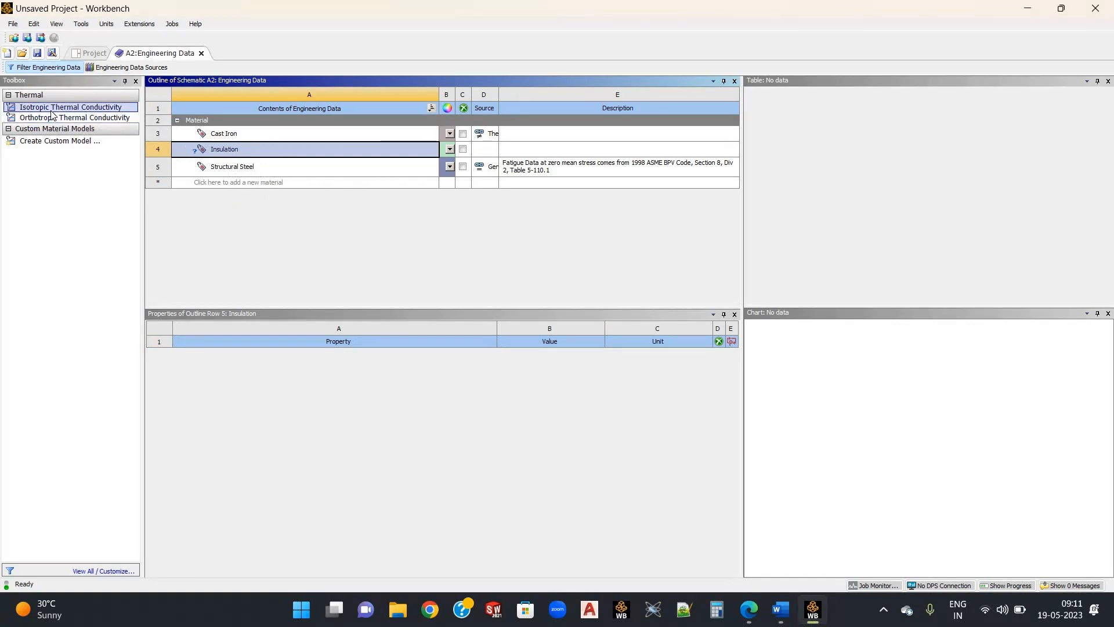
{"action": "left_click_drag", "start_coordinate": [51, 111], "coordinate": [230, 151]}
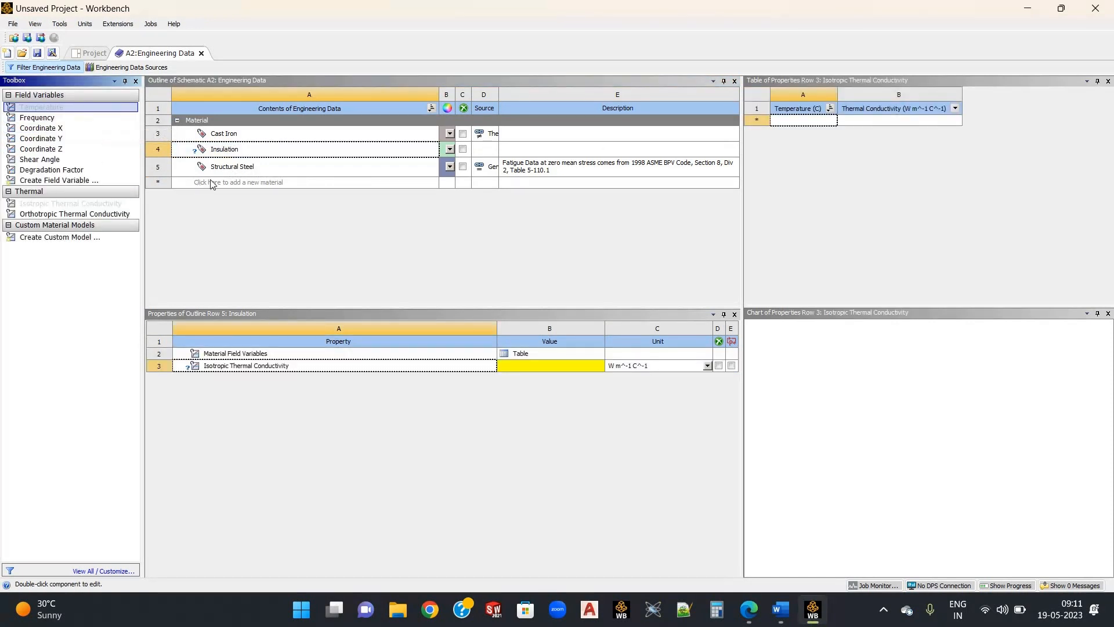
{"action": "left_click", "coordinate": [231, 151]}
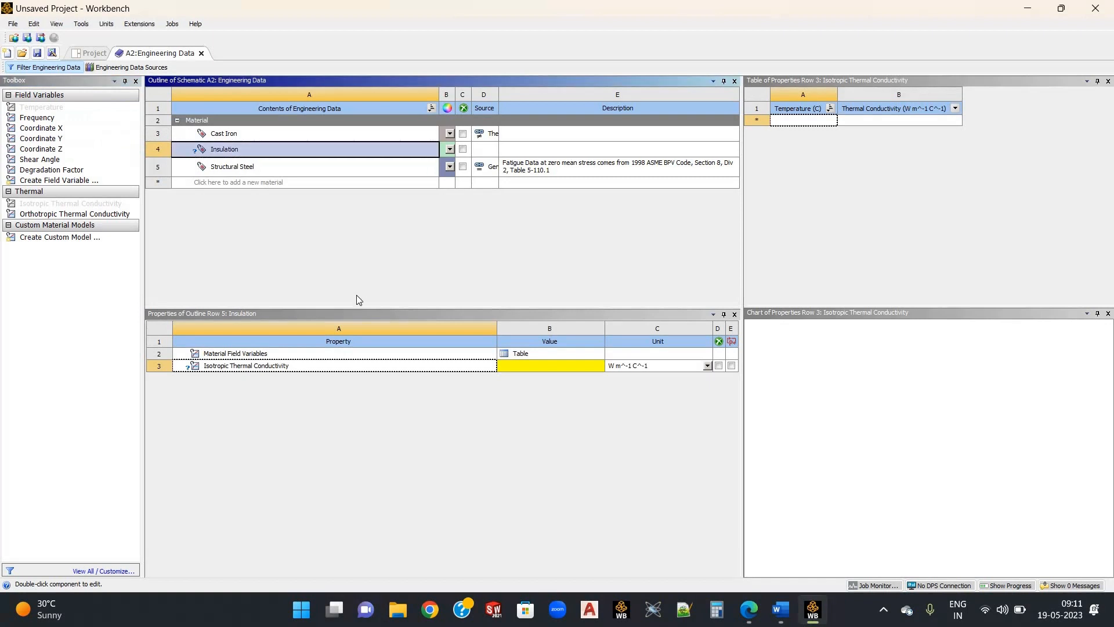
- Set Insulation's isotropic thermal conductivity to 0.05 W/m·°C, as given in the PDF, and close Engineering Data
{"action": "left_click", "coordinate": [518, 364]}
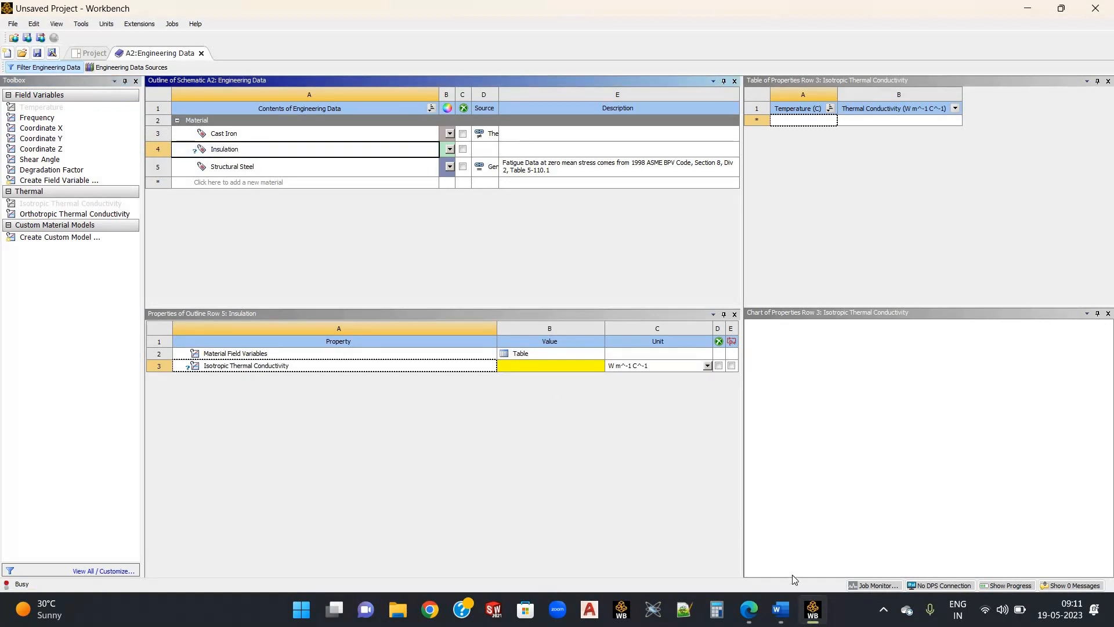
{"action": "left_click", "coordinate": [749, 610]}
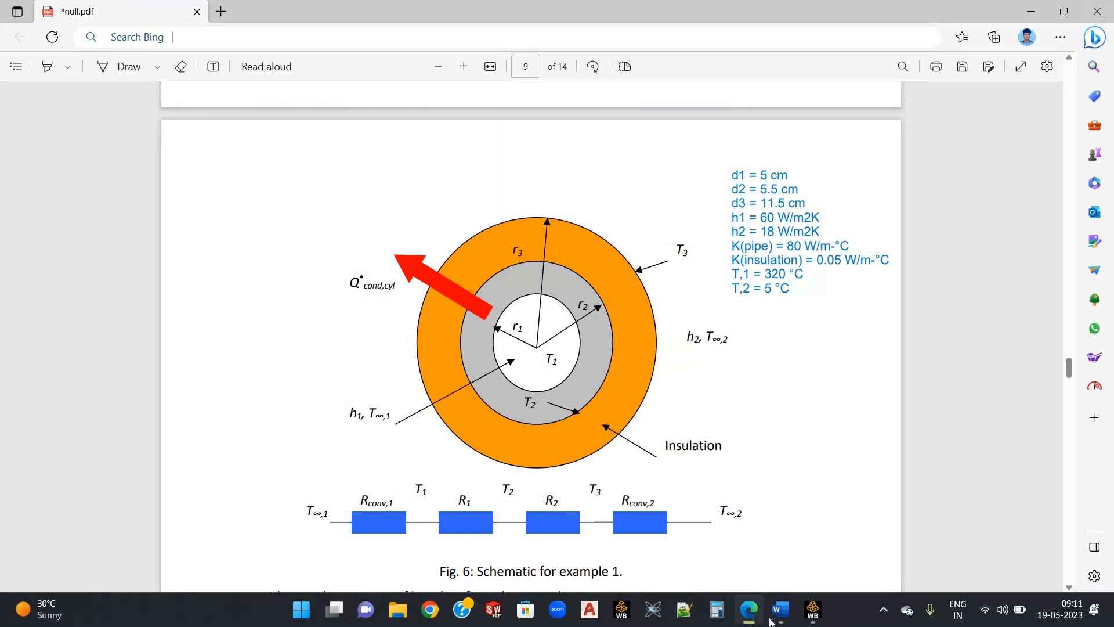
{"action": "left_click", "coordinate": [813, 610]}
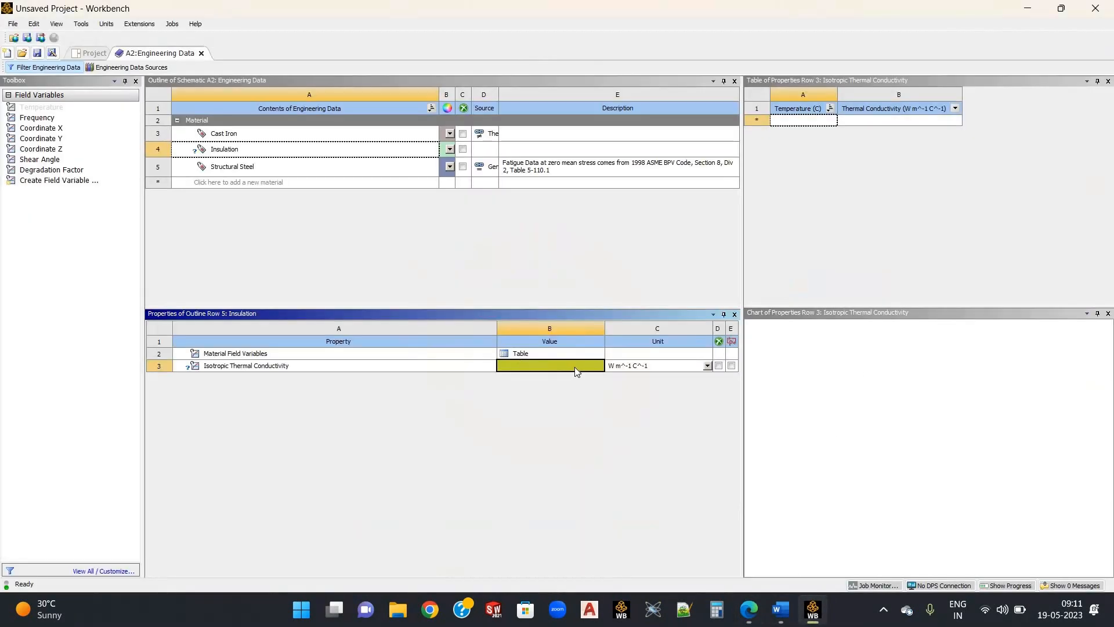
{"action": "type", "text": "0."}
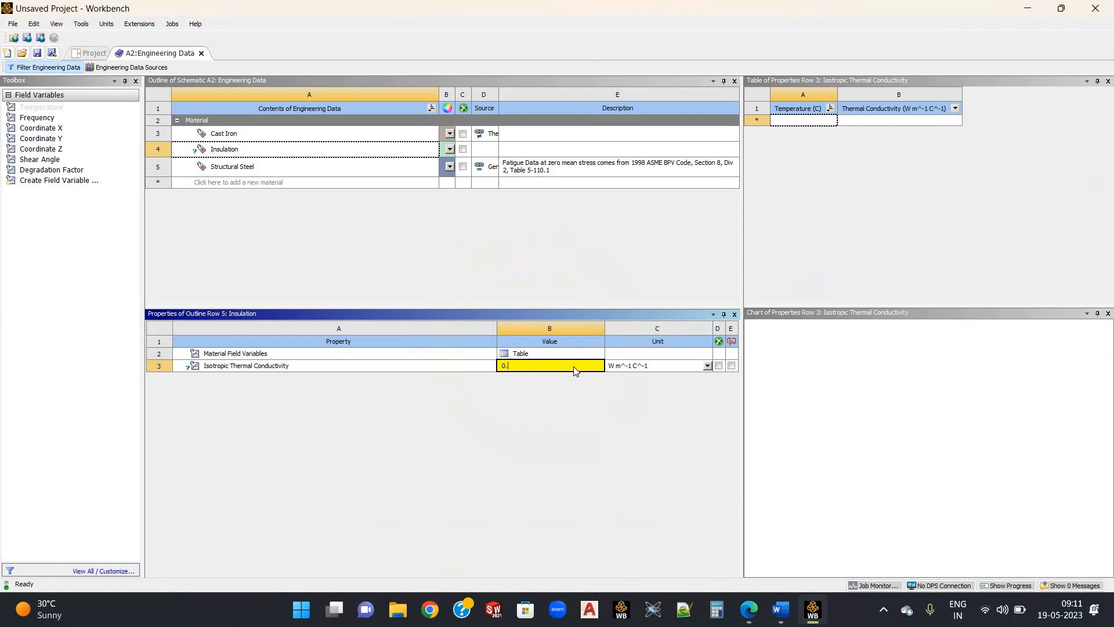
{"action": "type", "text": "05"}
{"action": "key", "text": "Return"}
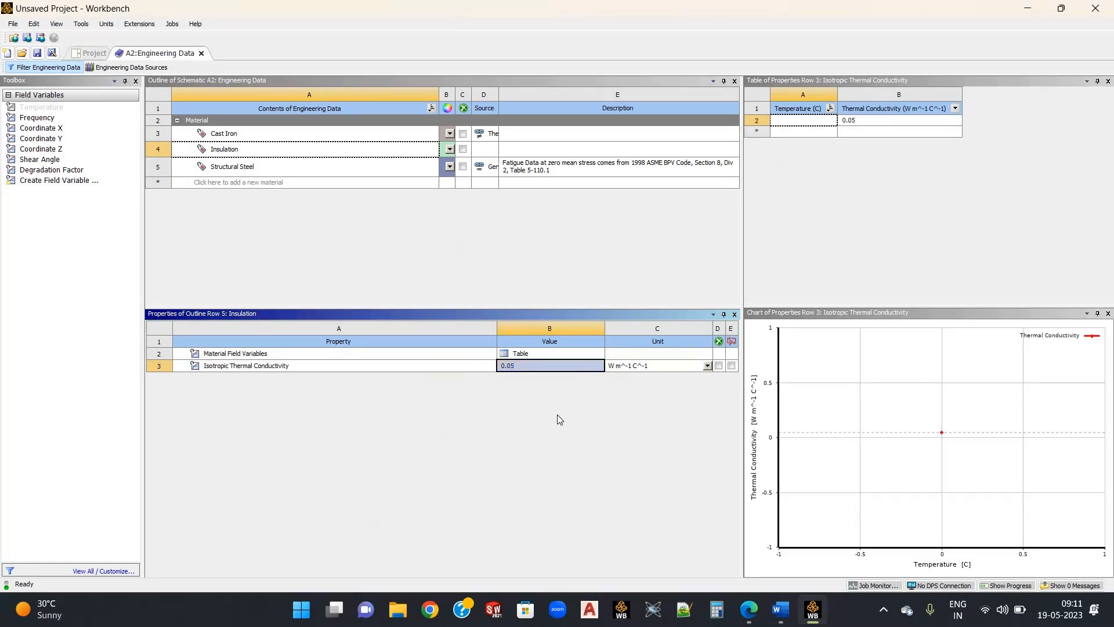
{"action": "left_click", "coordinate": [426, 246]}
{"action": "left_click", "coordinate": [201, 53]}
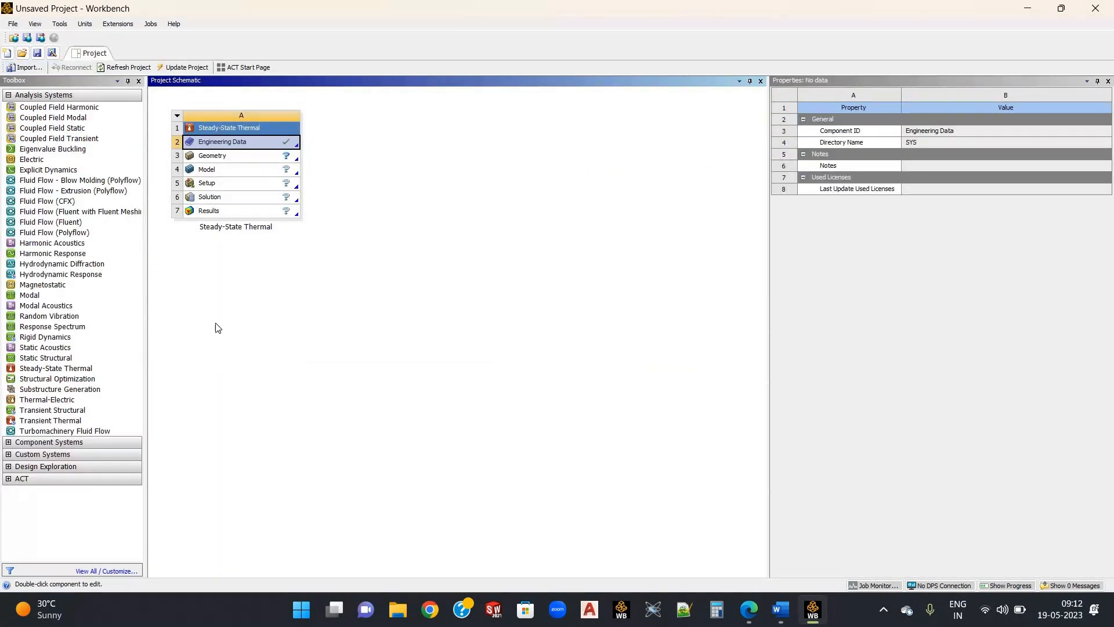
- Set the analysis type of the Steady-State Thermal system's geometry to 2D
{"action": "left_click", "coordinate": [224, 159]}
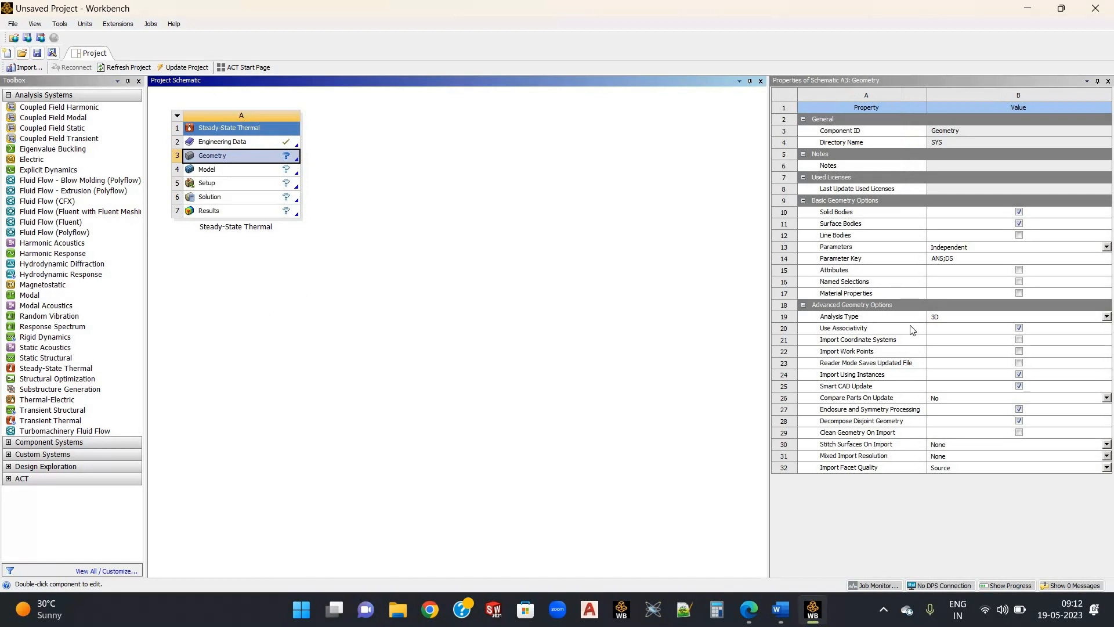
{"action": "left_click", "coordinate": [1054, 319]}
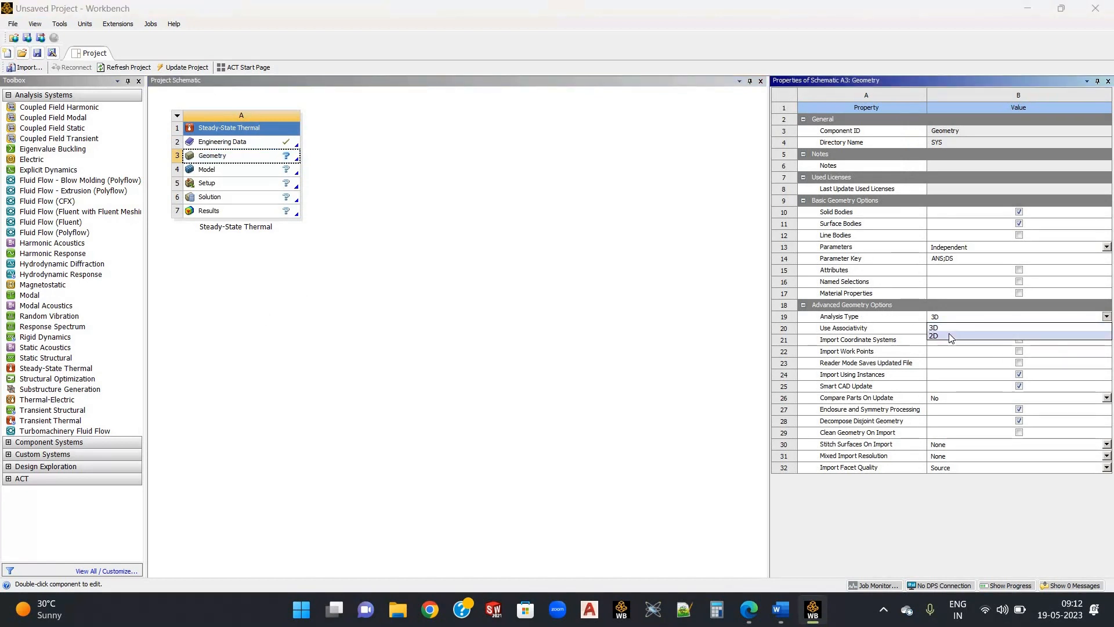
{"action": "left_click", "coordinate": [950, 336]}
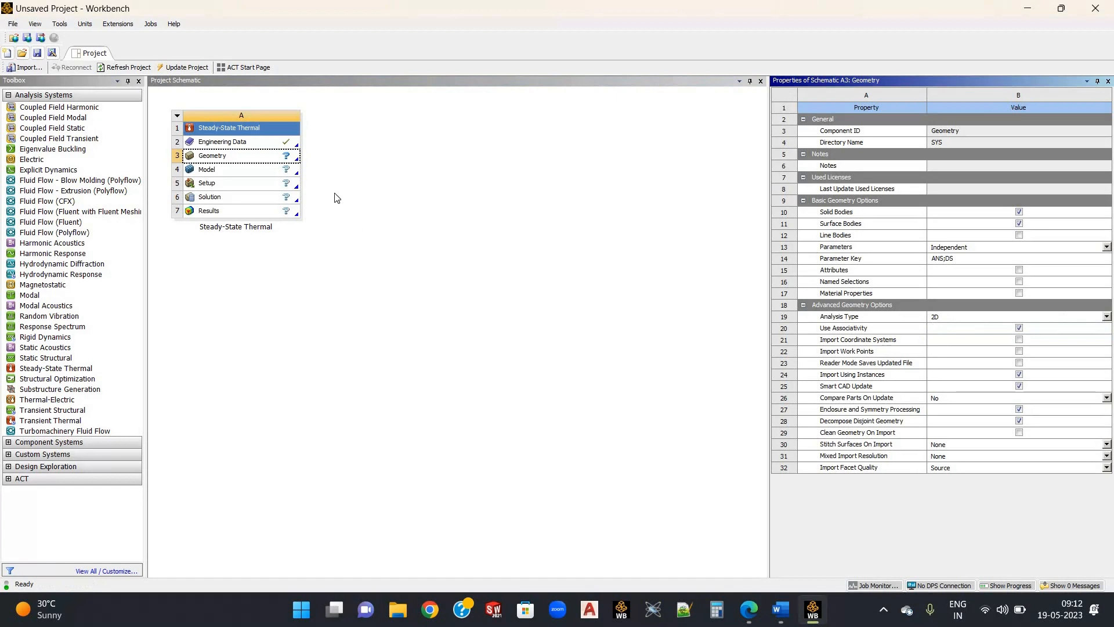
- Open the system's geometry in DesignModeler and maximize its window
{"action": "left_click", "coordinate": [269, 165]}
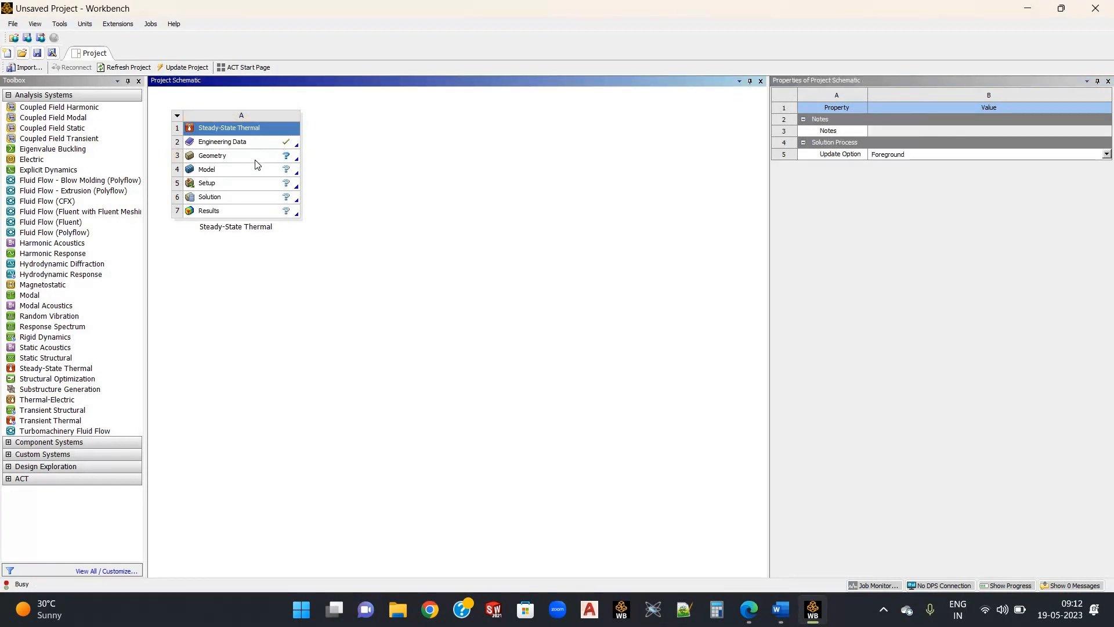
{"action": "double_click", "coordinate": [256, 164]}
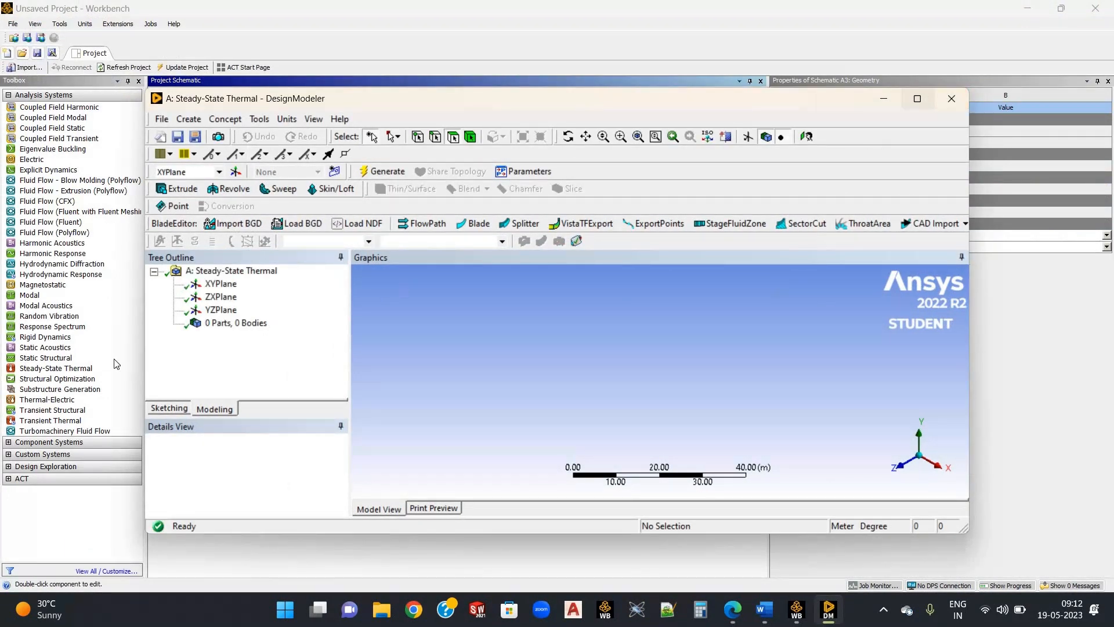
{"action": "left_click", "coordinate": [917, 99]}
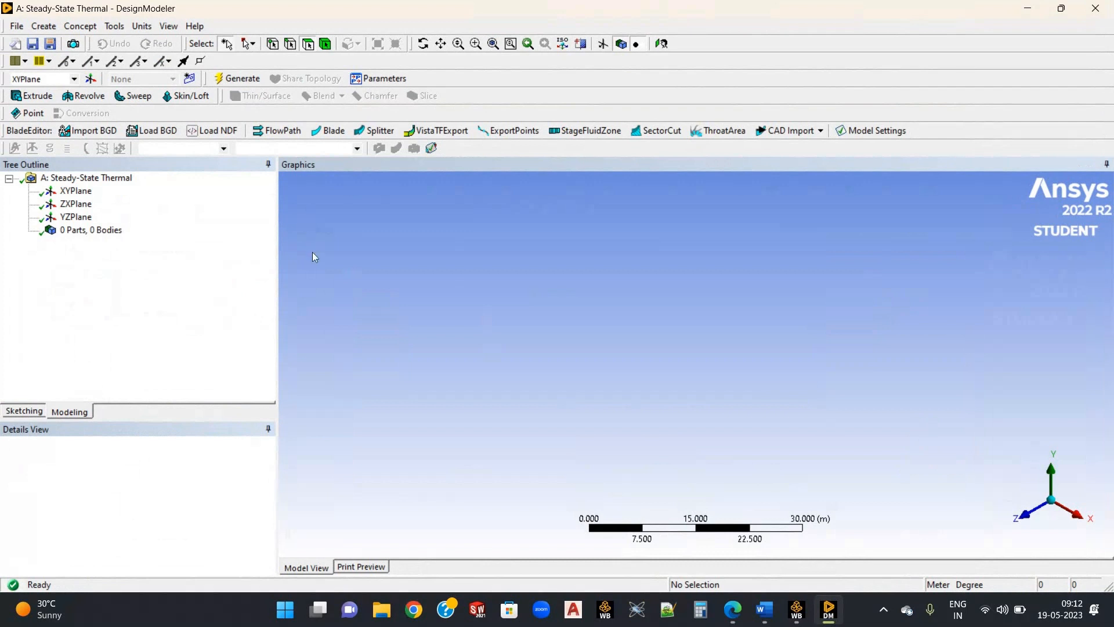
- Check the diameters in the PDF and sketch two concentric circles at the XY plane's origin, about 35.5 m and 49.3 m in diameter
{"action": "left_click", "coordinate": [733, 610]}
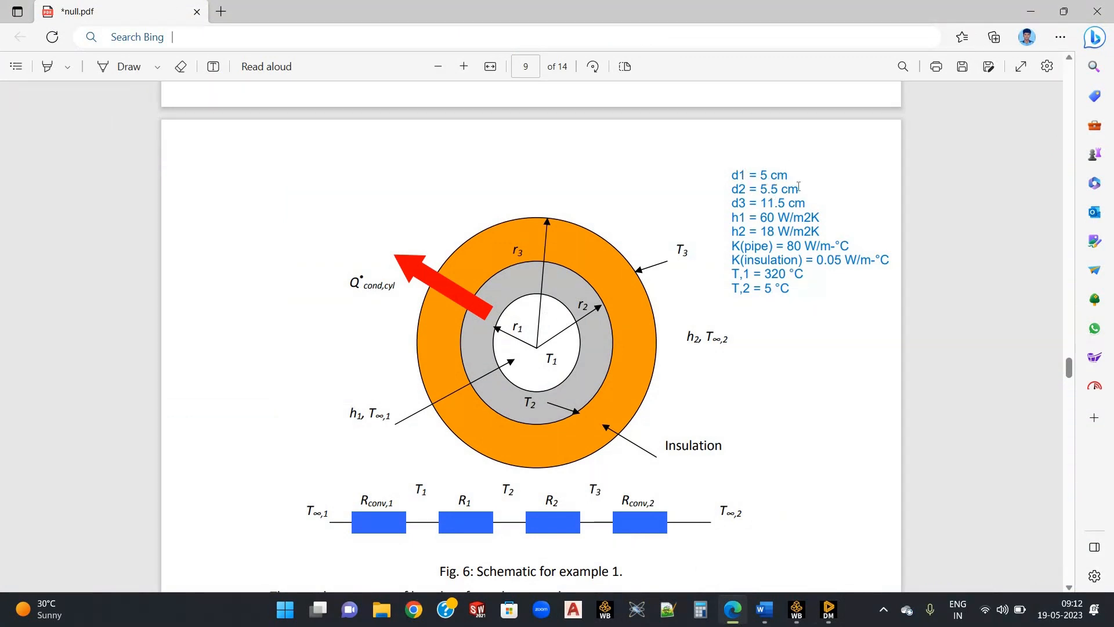
{"action": "left_click", "coordinate": [831, 615]}
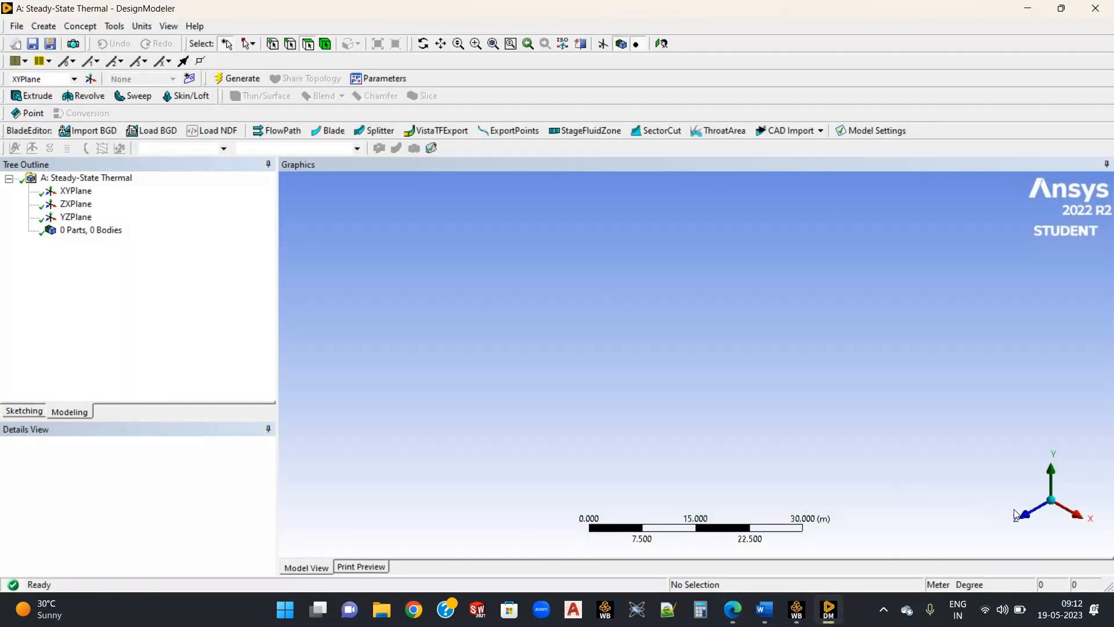
{"action": "left_click", "coordinate": [1023, 515]}
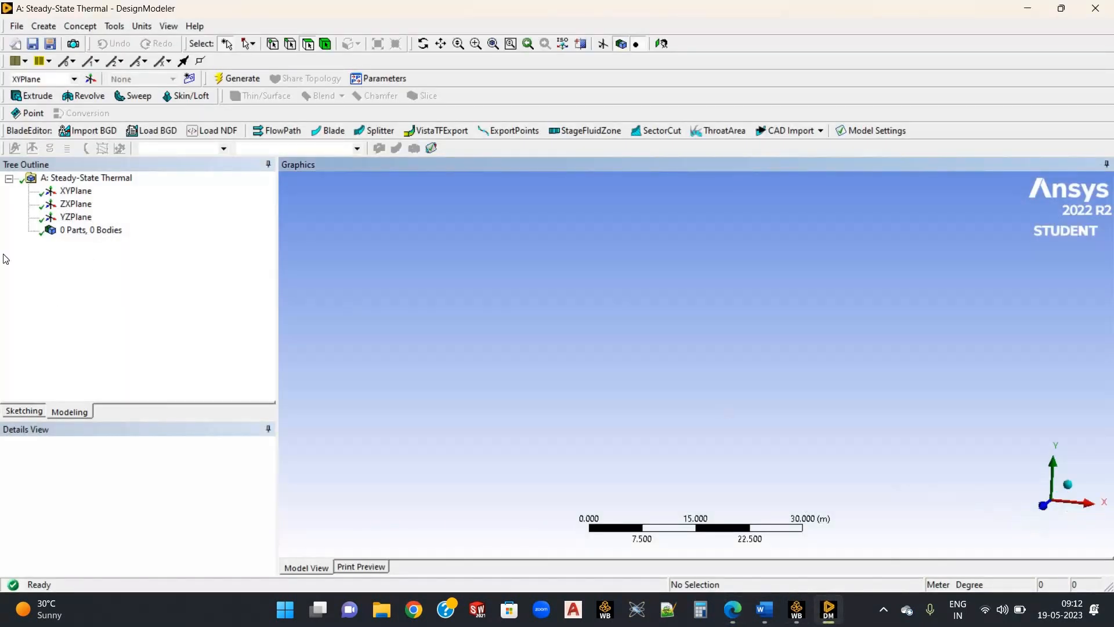
{"action": "left_click", "coordinate": [18, 413]}
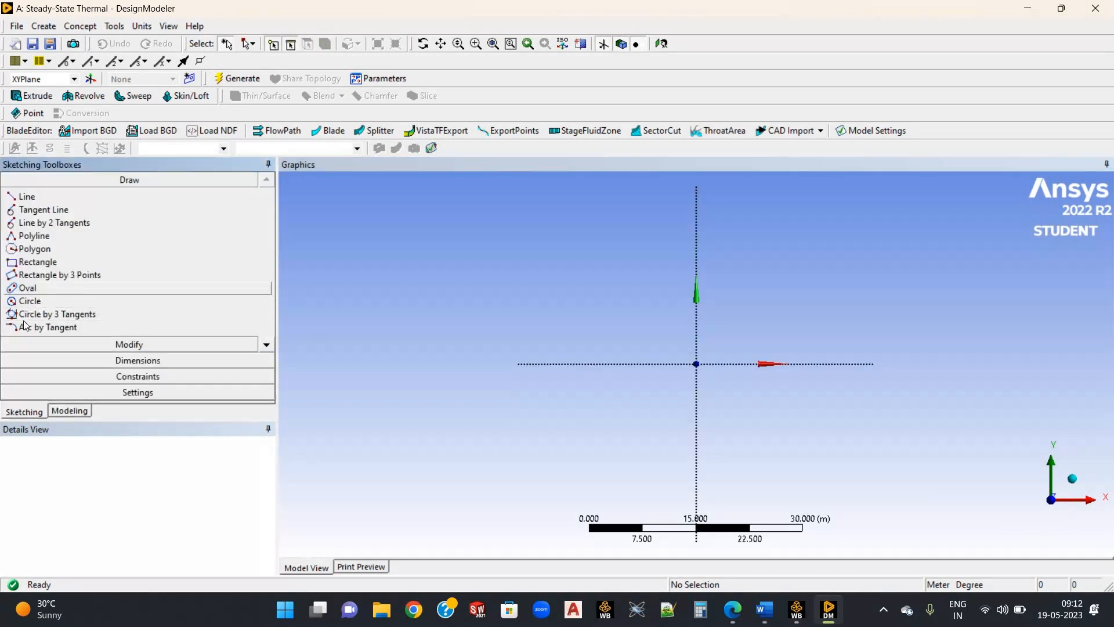
{"action": "left_click", "coordinate": [115, 301]}
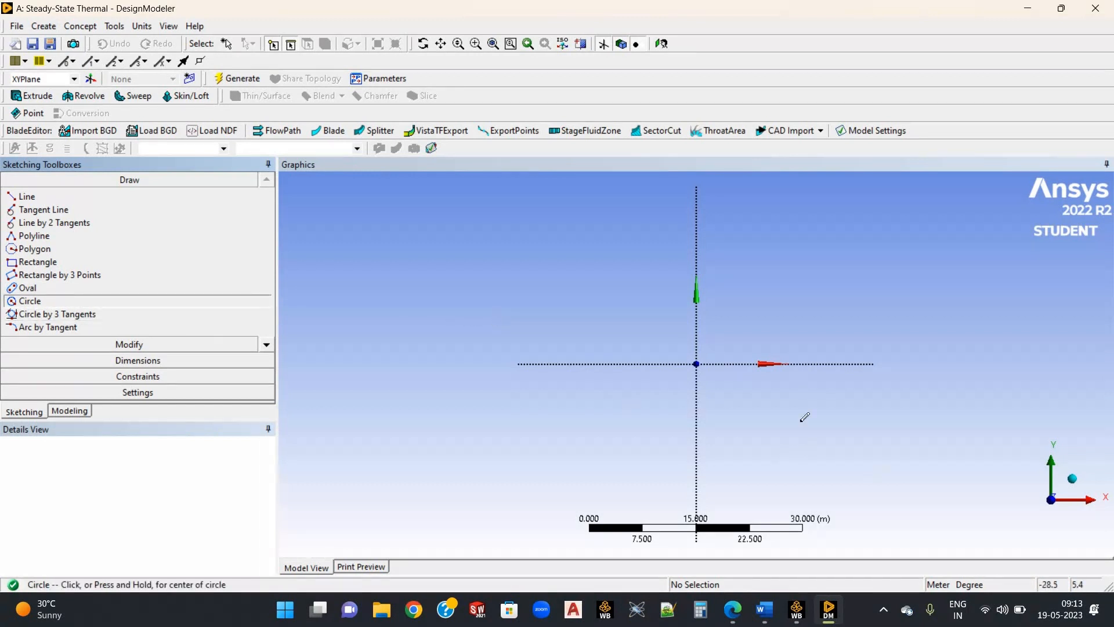
{"action": "left_click", "coordinate": [697, 364]}
{"action": "left_click", "coordinate": [573, 393]}
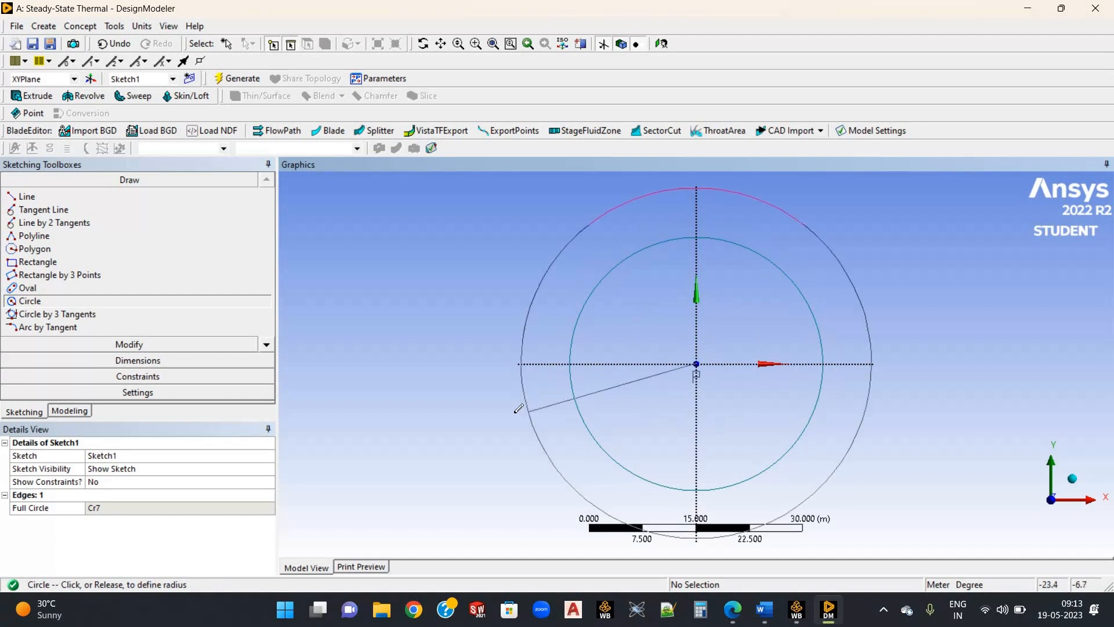
{"action": "left_click", "coordinate": [520, 403]}
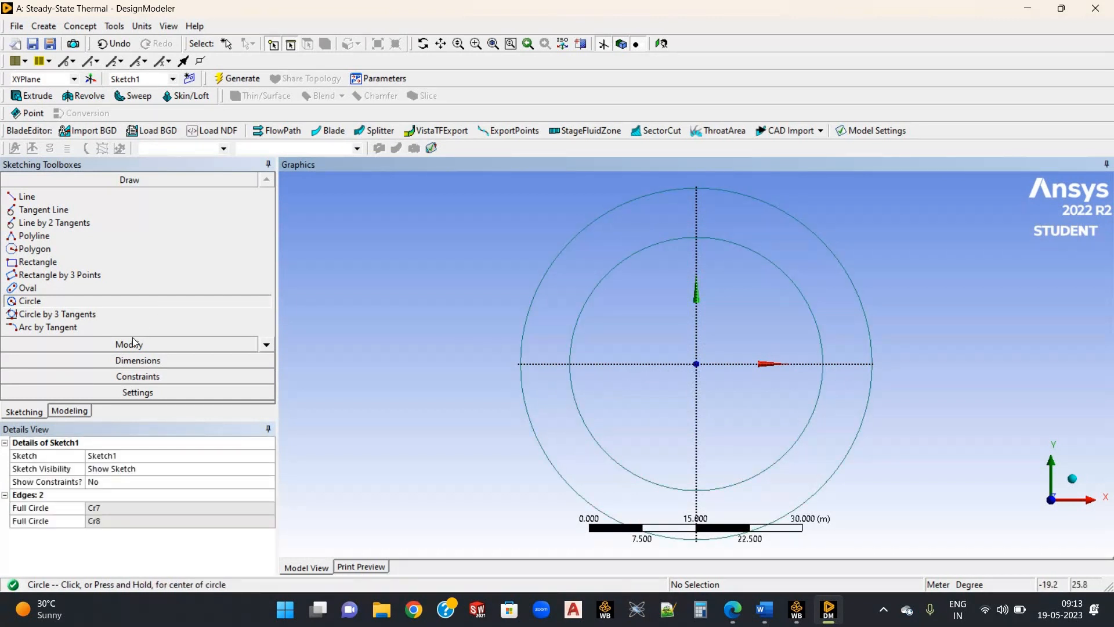
- Dimension the inner circle, switch the length units to centimeters and set the circle's diameter to 5 cm
{"action": "left_click", "coordinate": [112, 362]}
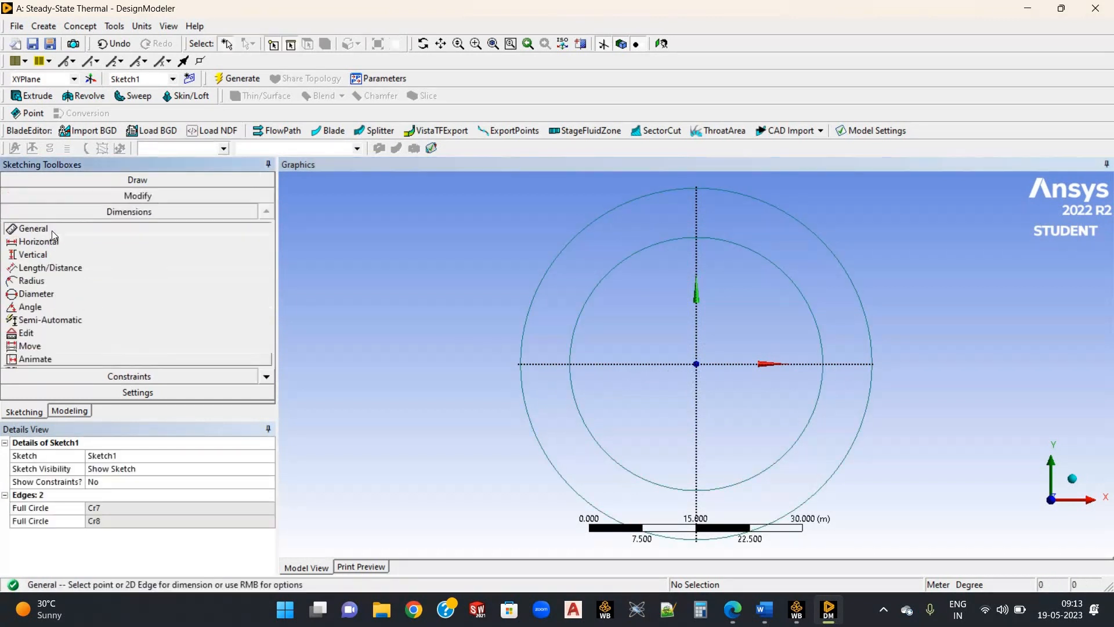
{"action": "left_click", "coordinate": [592, 293]}
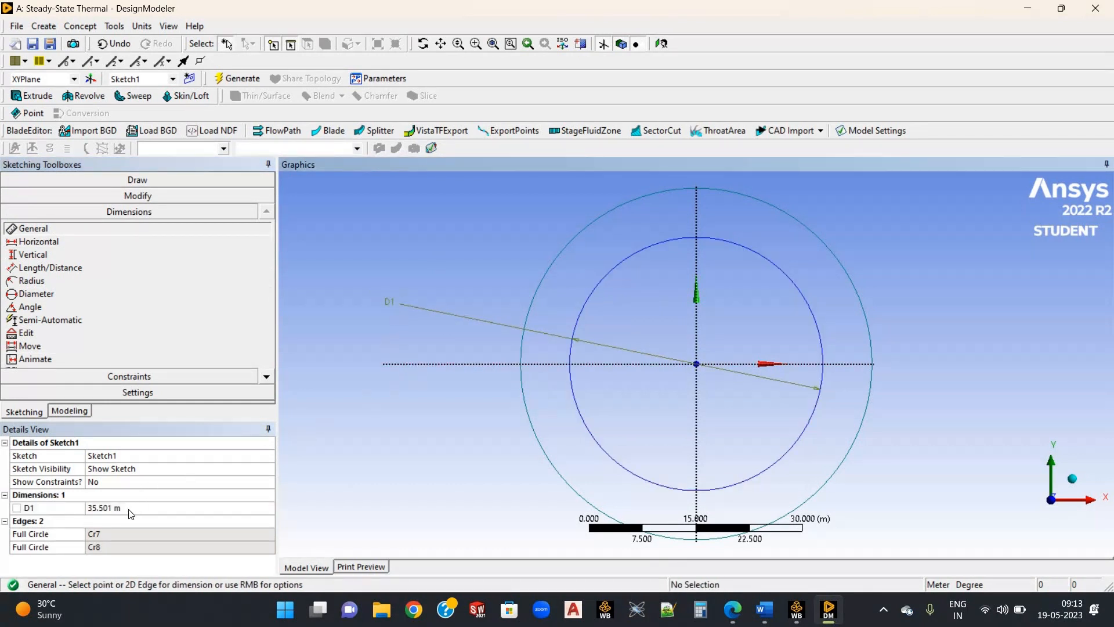
{"action": "left_click", "coordinate": [141, 27]}
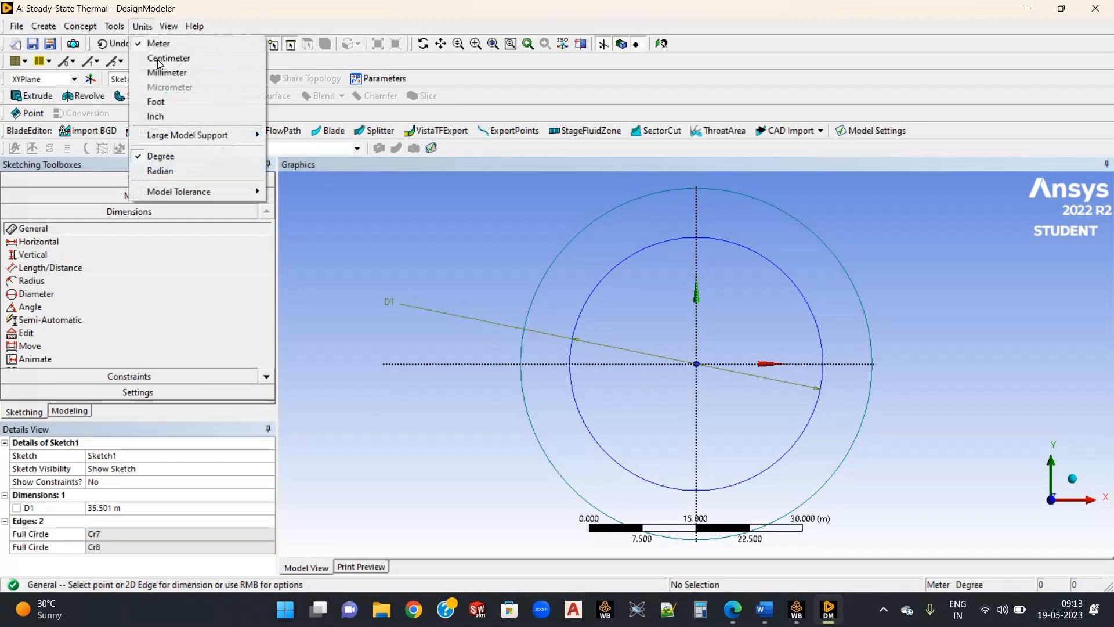
{"action": "left_click", "coordinate": [158, 59]}
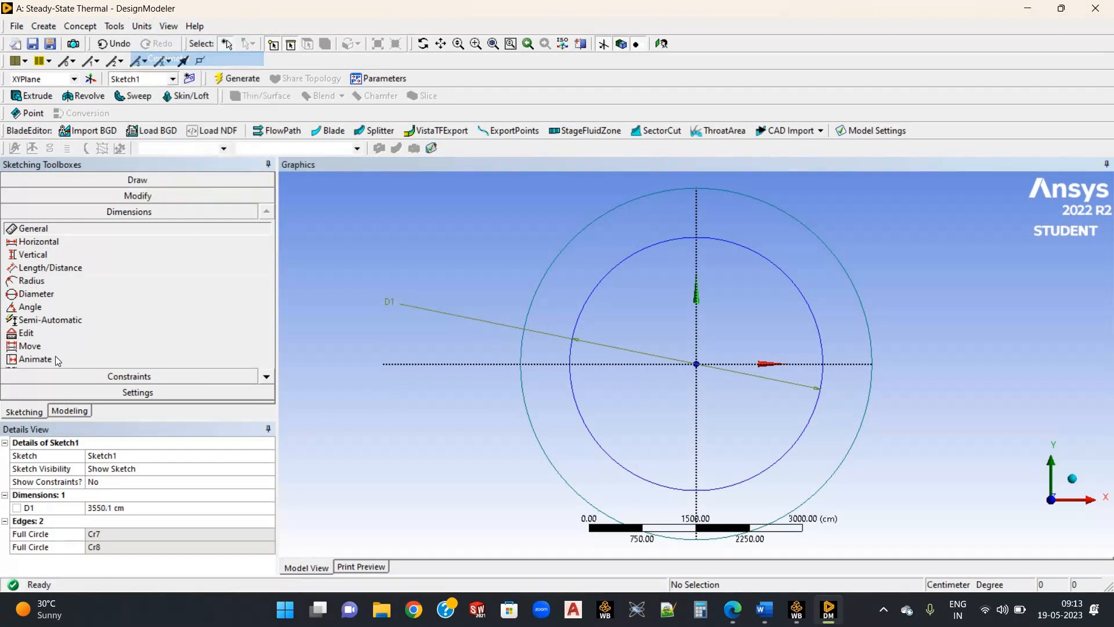
{"action": "left_click", "coordinate": [96, 507]}
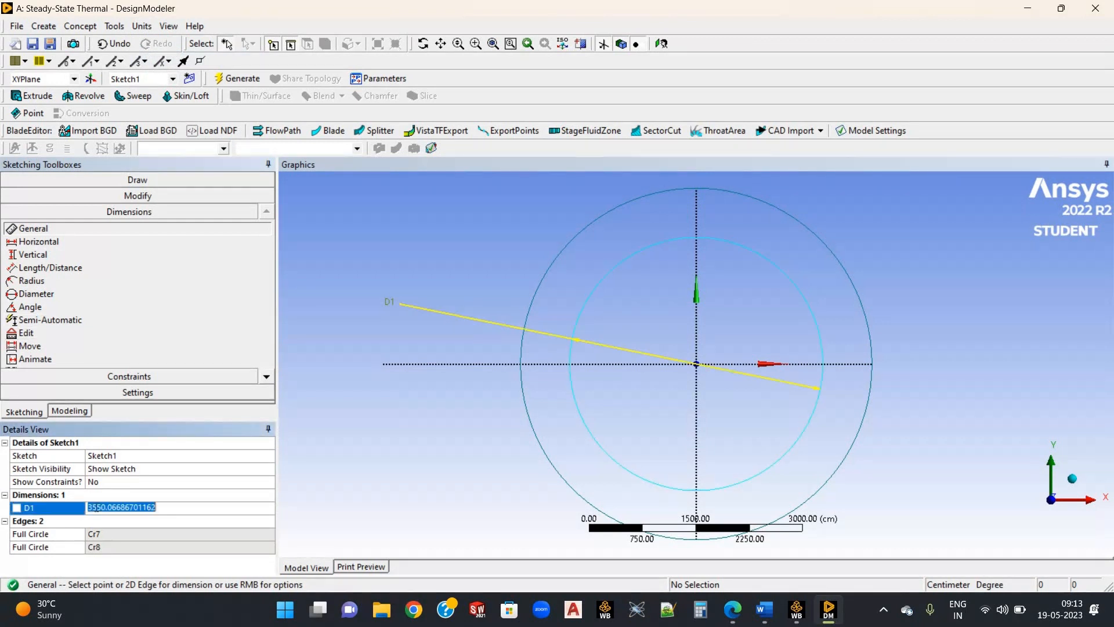
{"action": "type", "text": "5"}
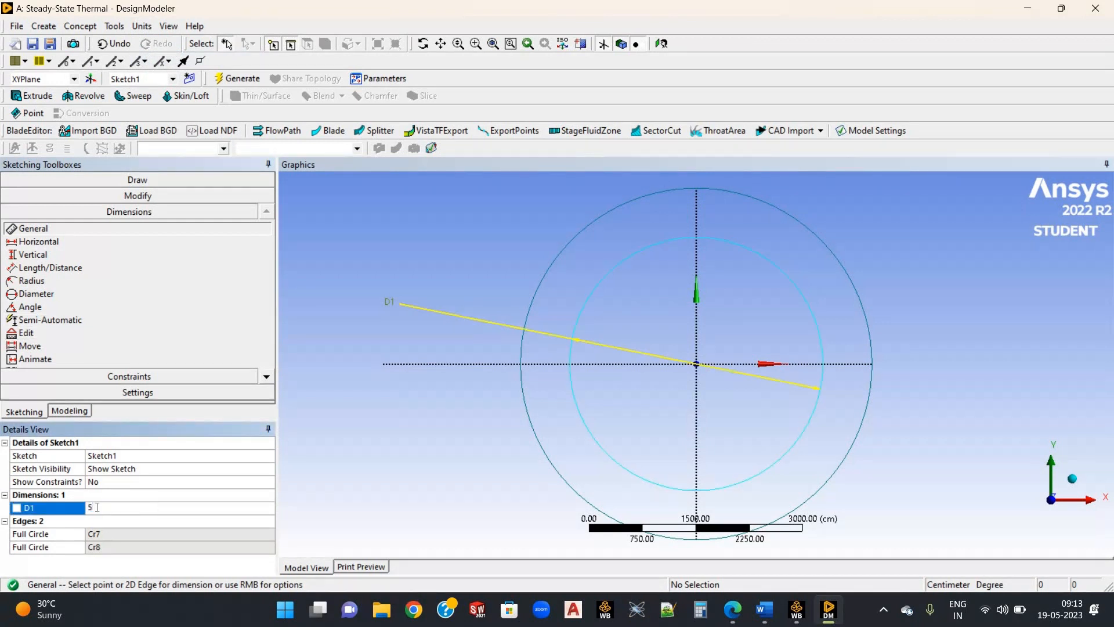
{"action": "key", "text": "Return"}
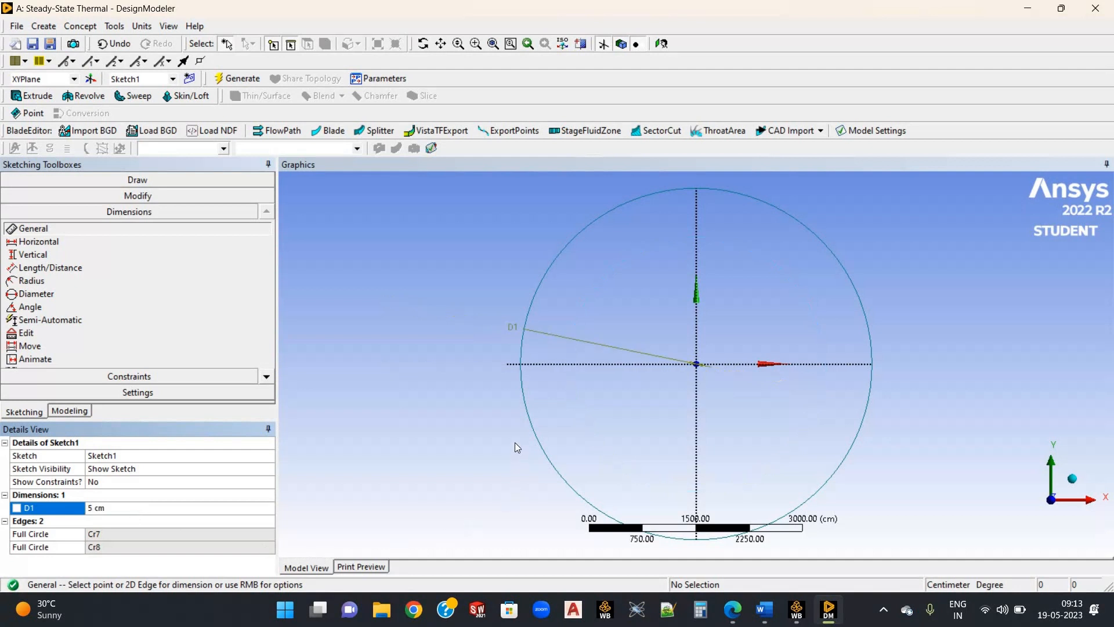
- Dimension the outer circle and set its diameter to 5.5 cm
{"action": "left_click", "coordinate": [526, 420]}
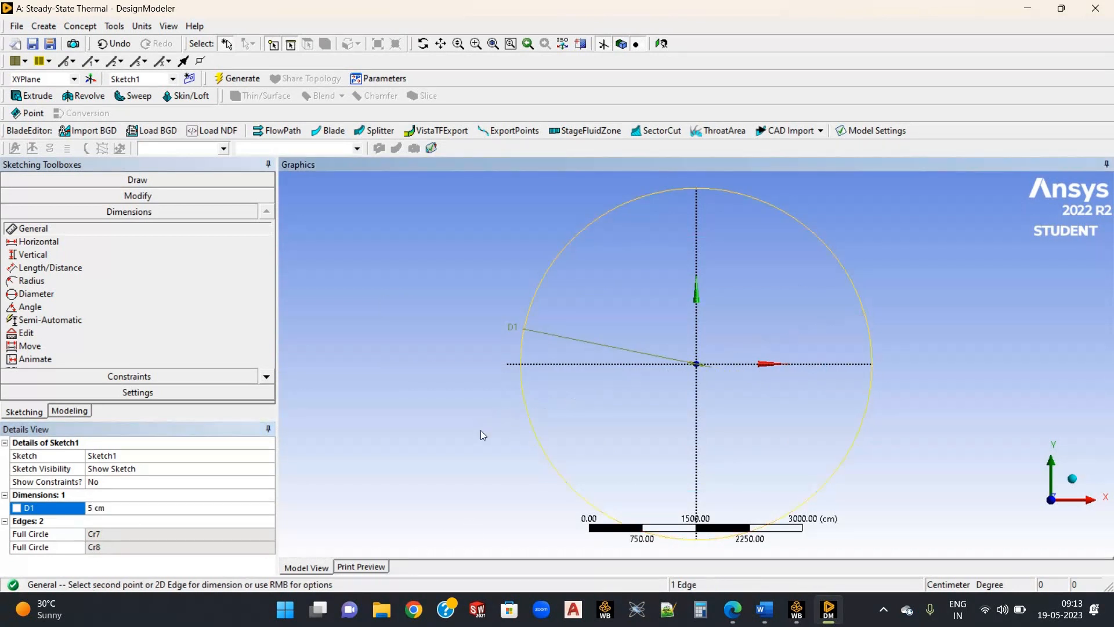
{"action": "left_click", "coordinate": [480, 431]}
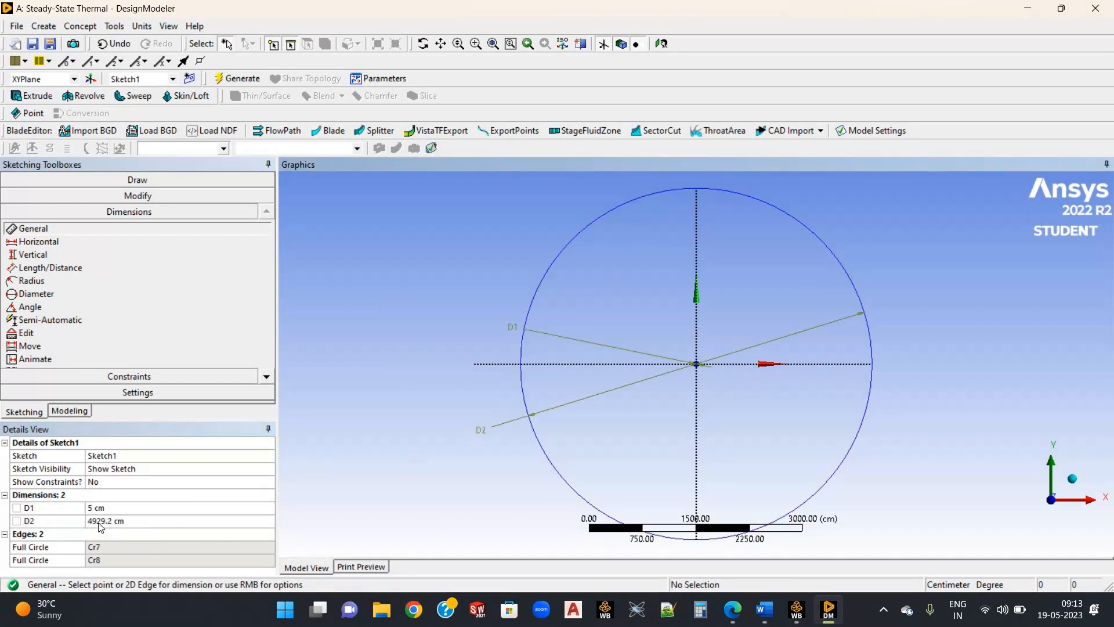
{"action": "left_click", "coordinate": [99, 522]}
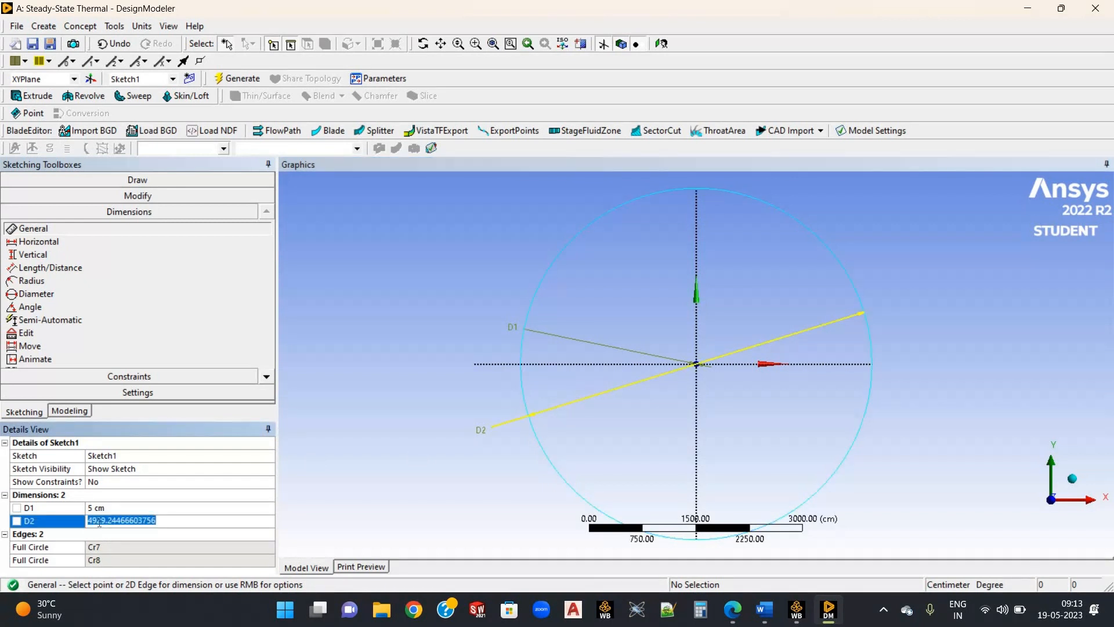
{"action": "type", "text": "5.5"}
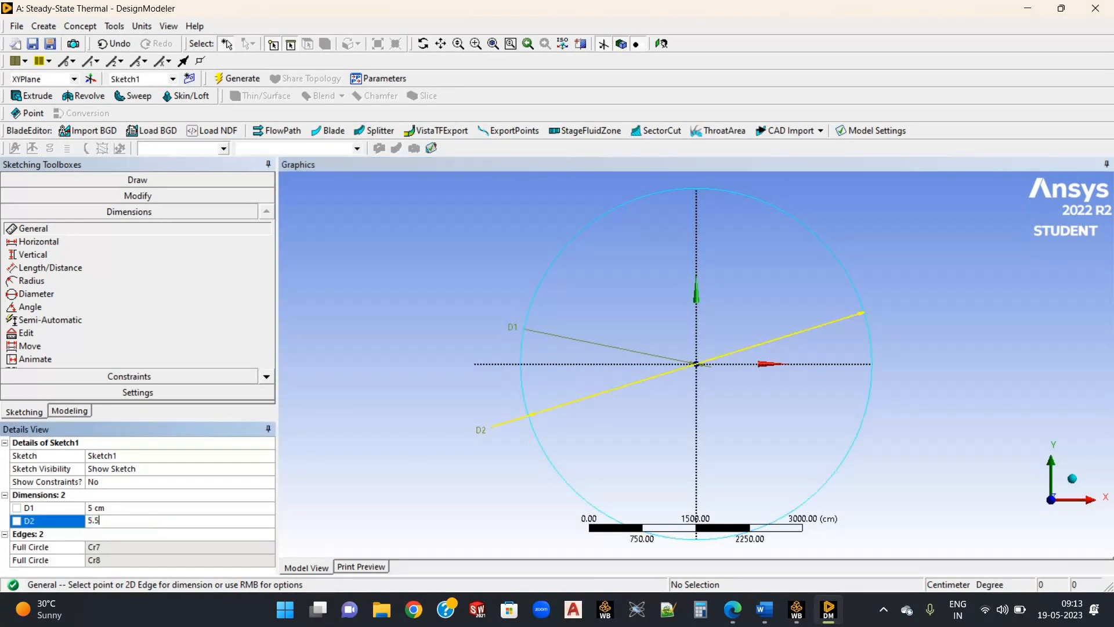
{"action": "key", "text": "Return"}
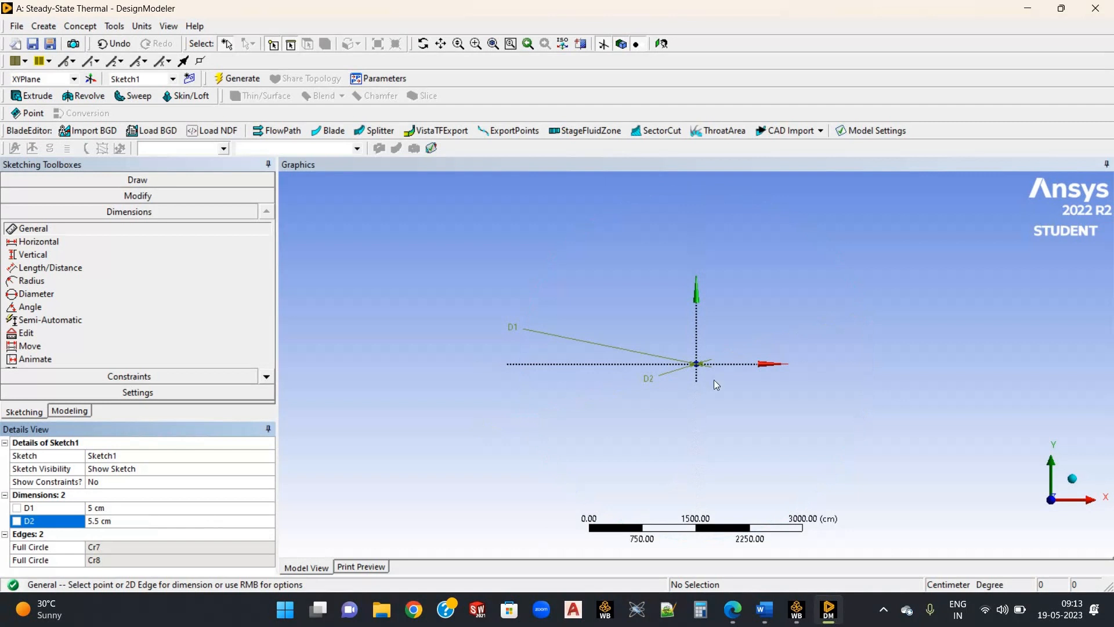
- Add a Surfaces From Sketches feature with the two-circle Sketch1 as its base object
{"action": "scroll", "coordinate": [707, 375], "scroll_direction": "up", "scroll_amount": 5}
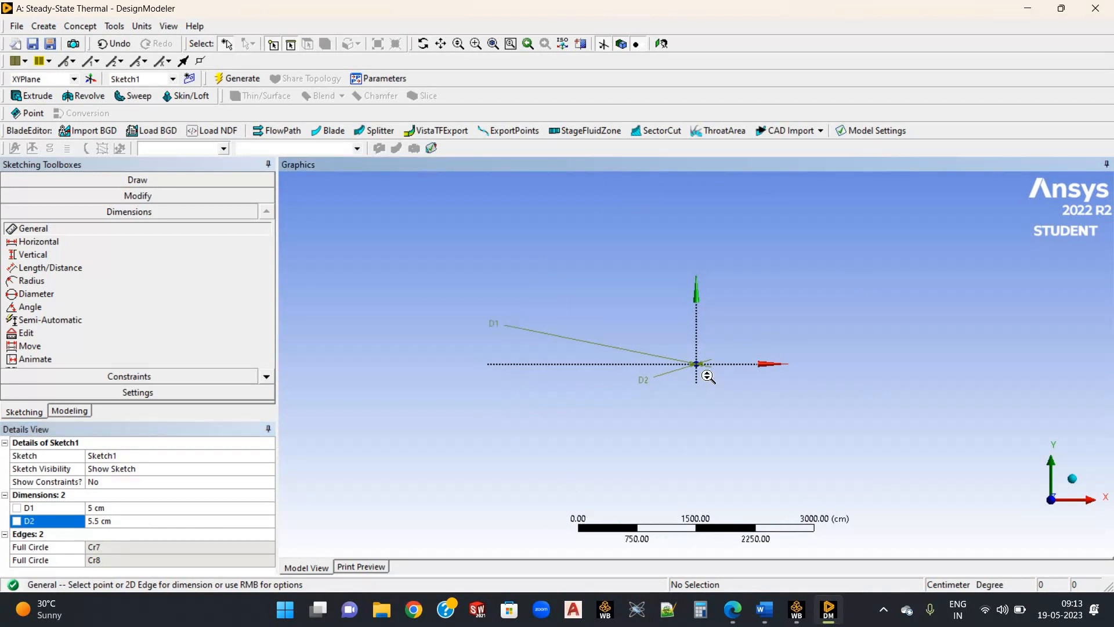
{"action": "scroll", "coordinate": [708, 376], "scroll_direction": "up", "scroll_amount": 10}
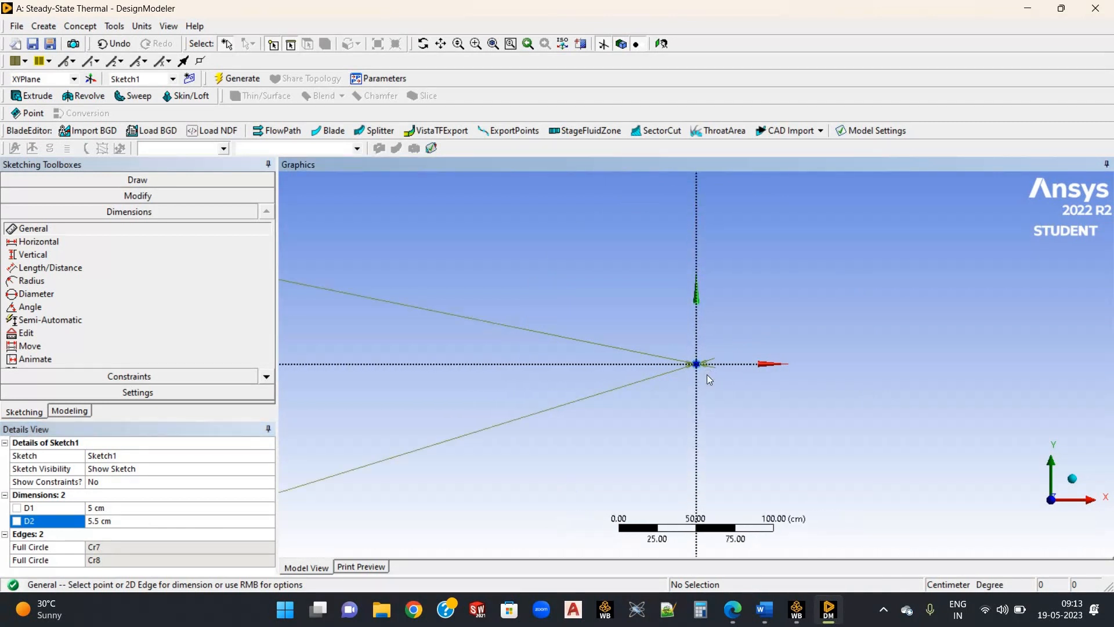
{"action": "scroll", "coordinate": [707, 375], "scroll_direction": "up", "scroll_amount": 6}
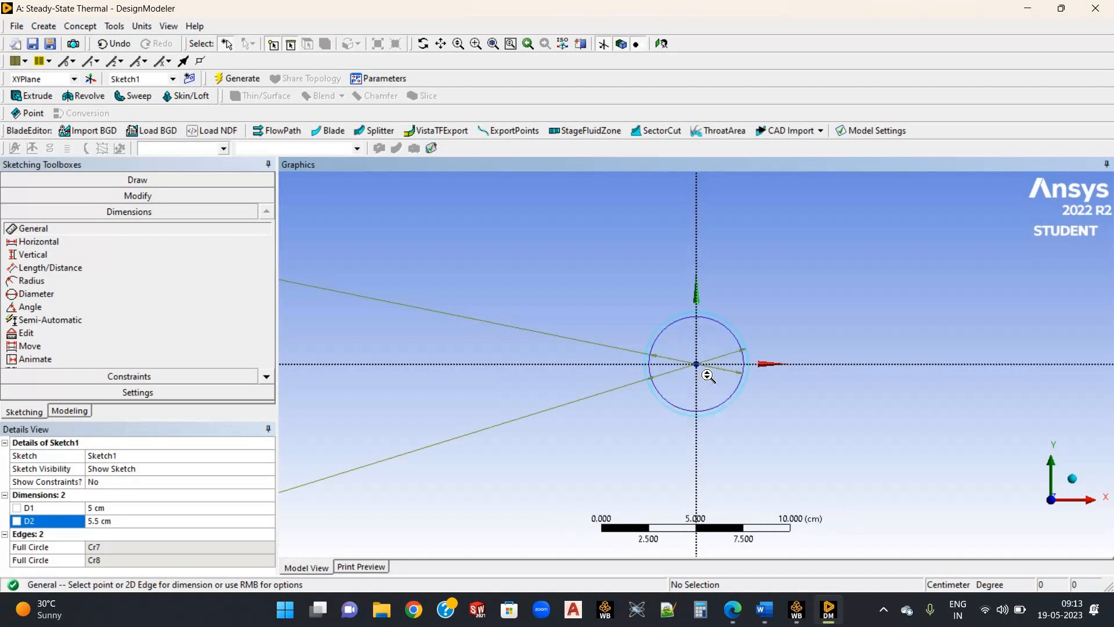
{"action": "scroll", "coordinate": [708, 376], "scroll_direction": "up", "scroll_amount": 2}
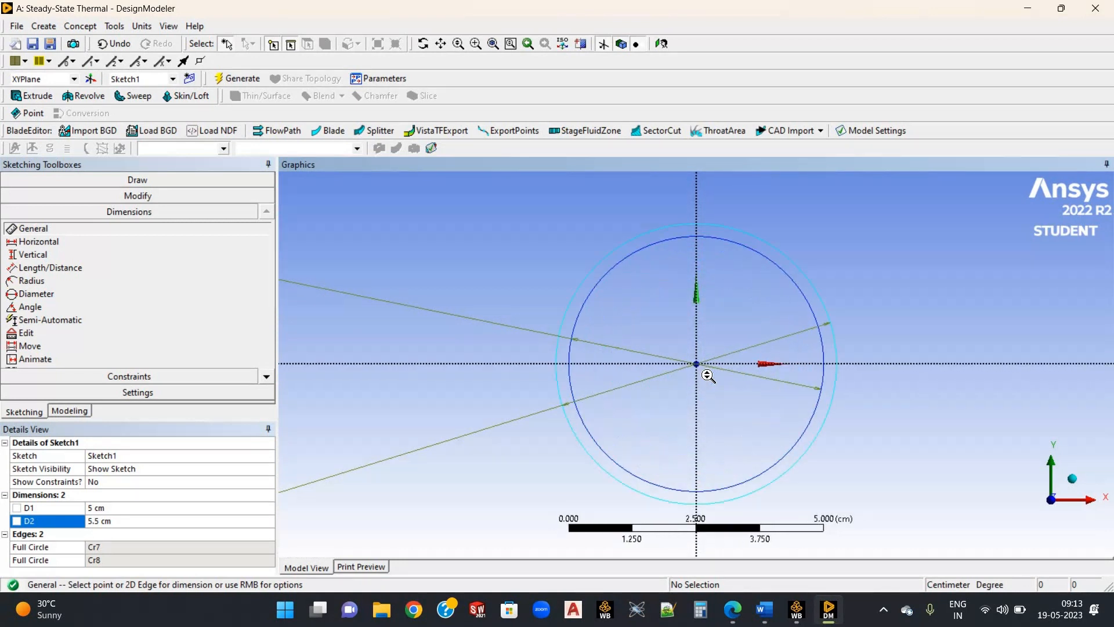
{"action": "scroll", "coordinate": [596, 344], "scroll_direction": "up", "scroll_amount": 1}
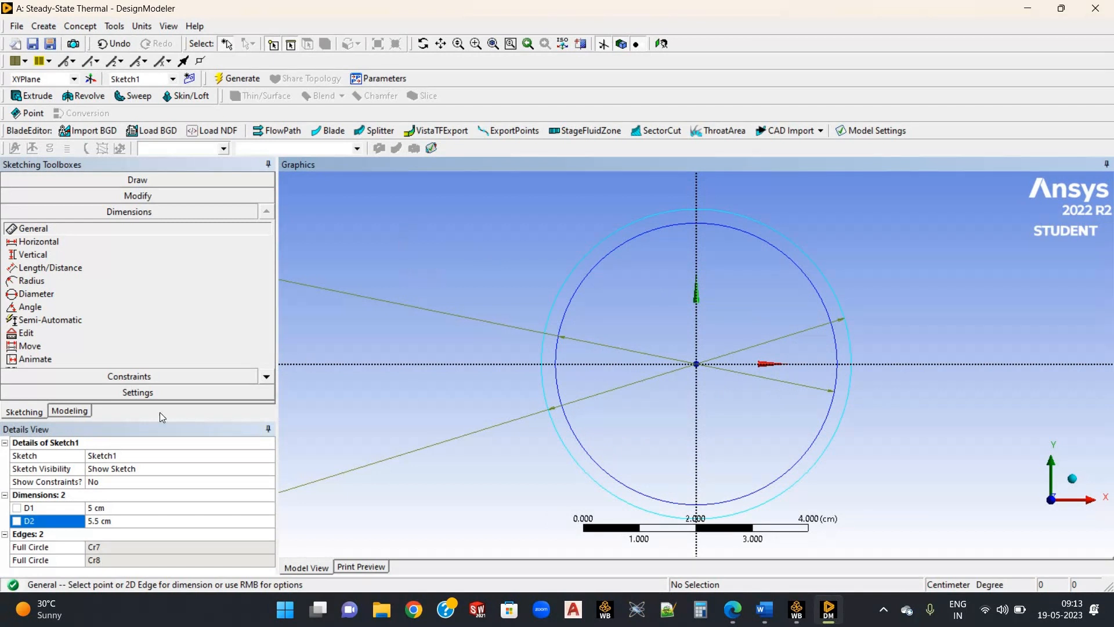
{"action": "left_click", "coordinate": [70, 411]}
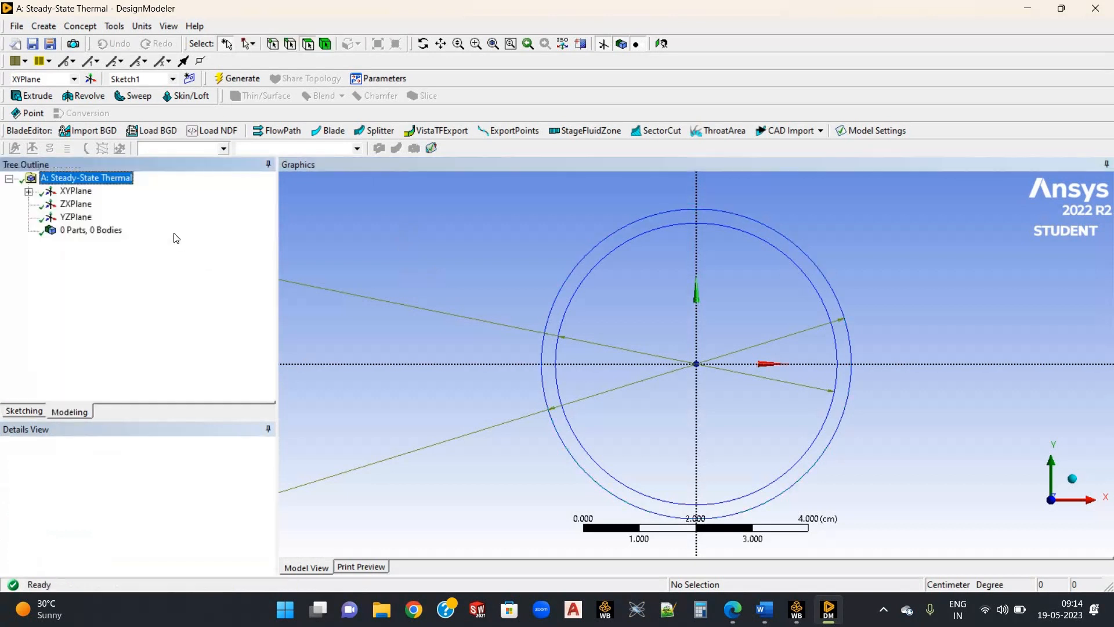
{"action": "left_click", "coordinate": [29, 191]}
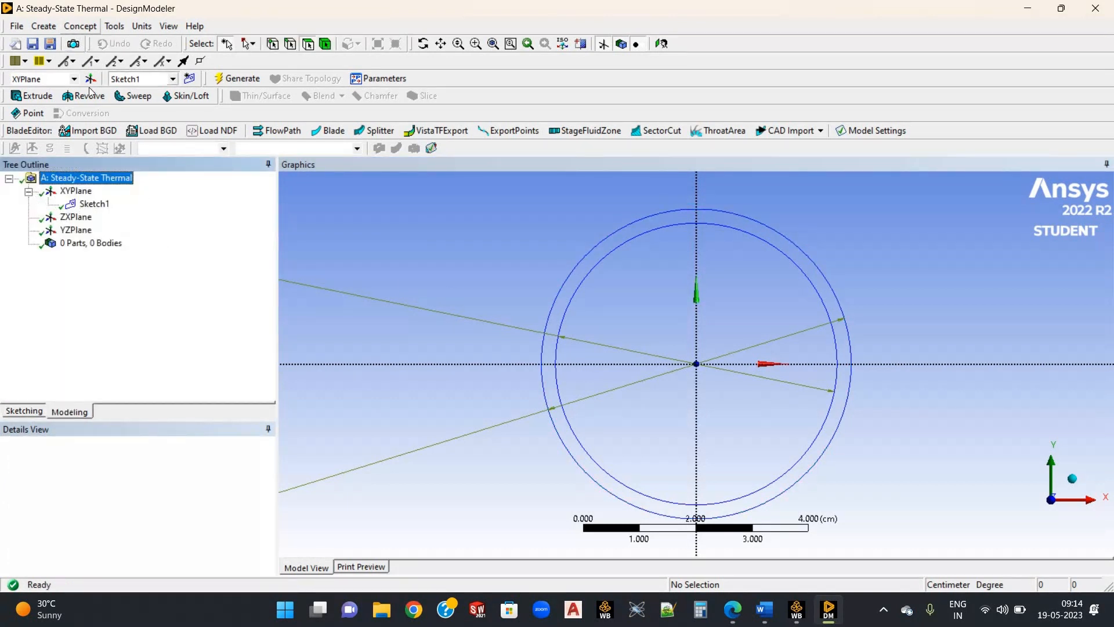
{"action": "left_click", "coordinate": [80, 26]}
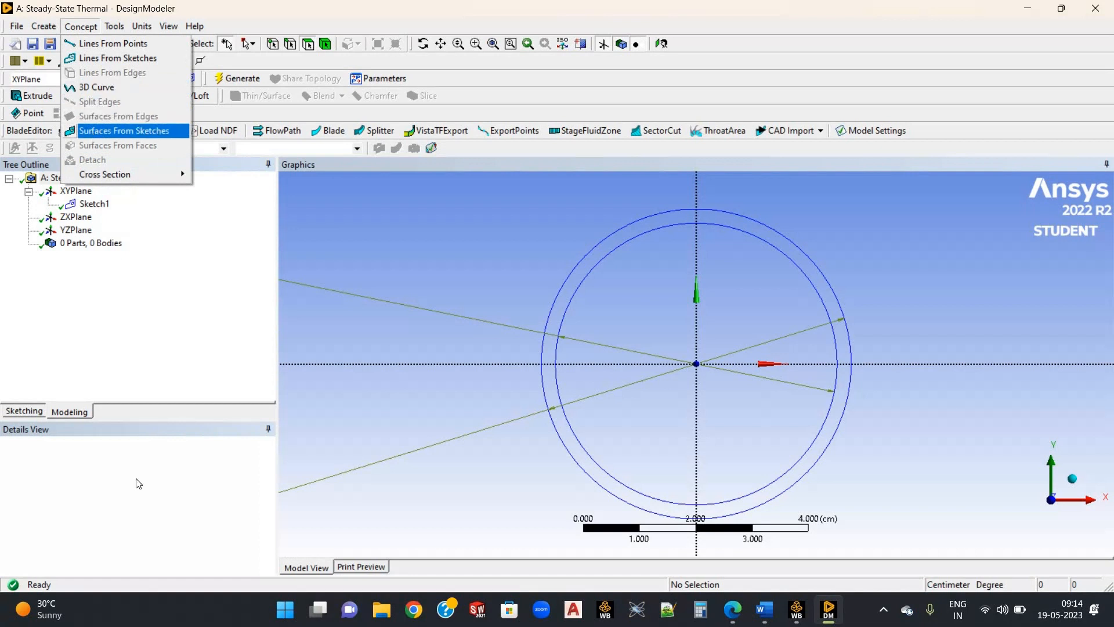
{"action": "left_click", "coordinate": [93, 131]}
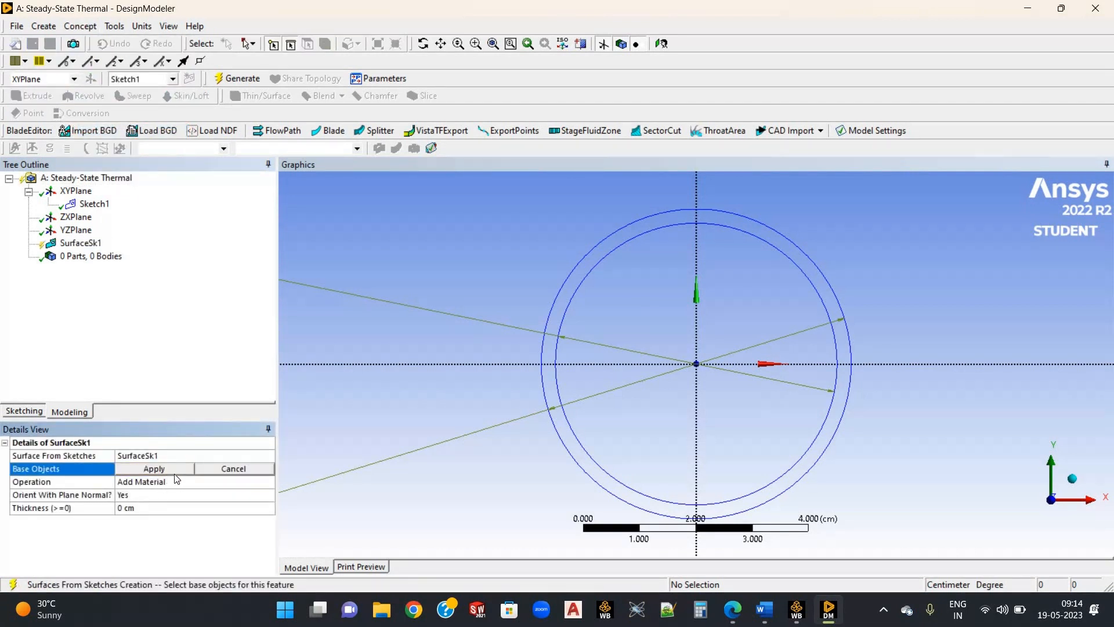
{"action": "left_click", "coordinate": [93, 204]}
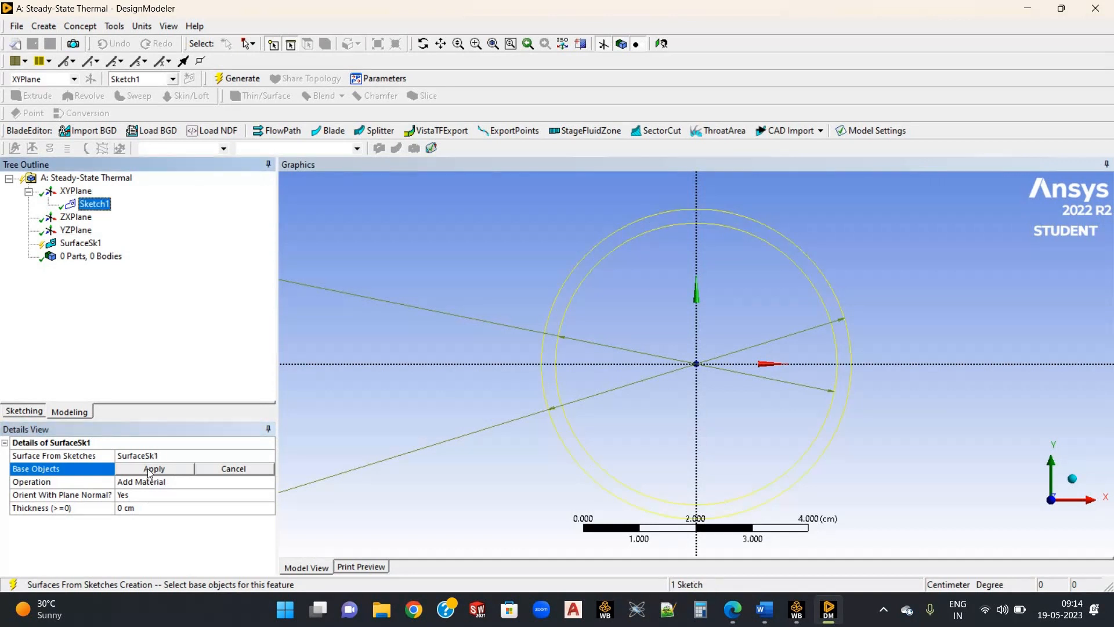
{"action": "left_click", "coordinate": [150, 470]}
- Set the pipe surface's operation to Add Frozen and generate the surface
{"action": "left_click", "coordinate": [253, 485]}
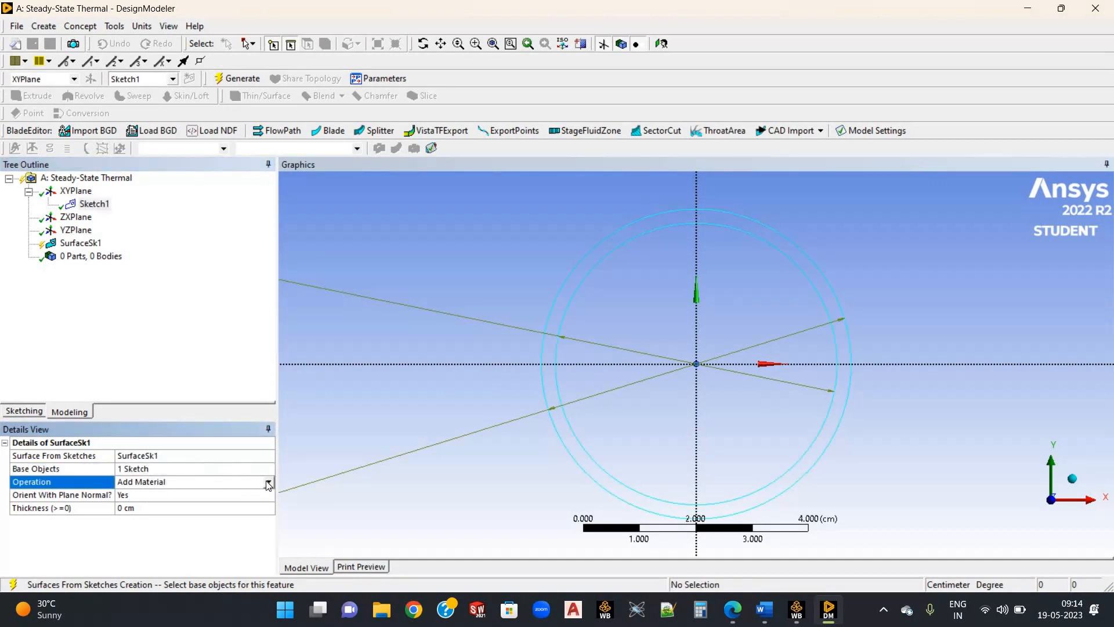
{"action": "left_click", "coordinate": [267, 482]}
{"action": "left_click", "coordinate": [229, 503]}
{"action": "left_click", "coordinate": [251, 74]}
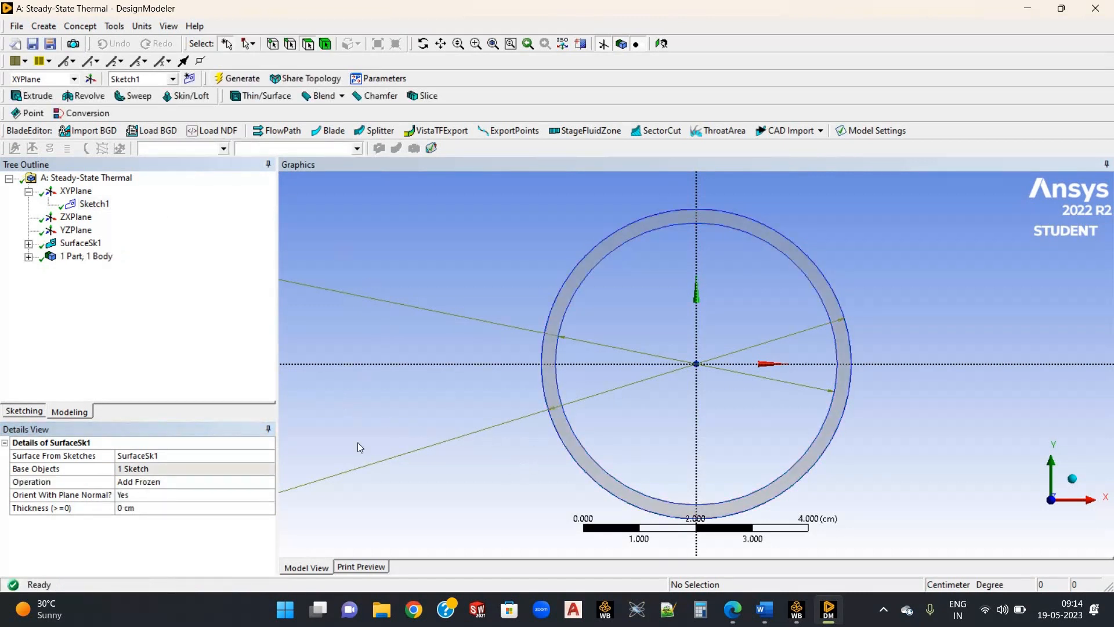
- Create a new sketch on the XYPlane with two concentric circles at the origin, about 6.1 cm and 9.5 cm in diameter
{"action": "left_click", "coordinate": [189, 80]}
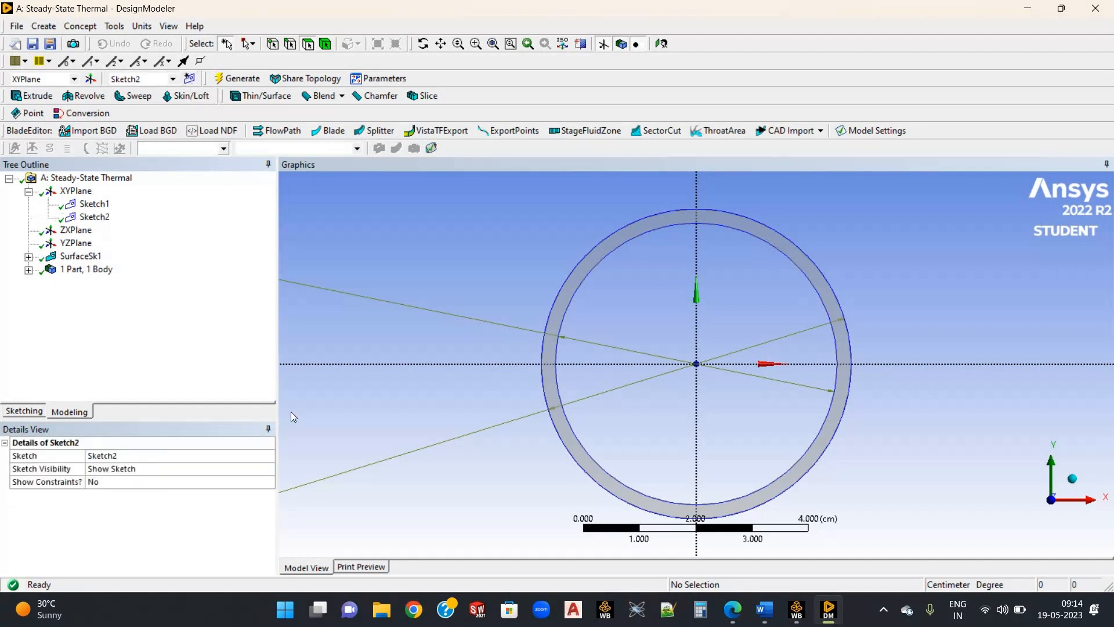
{"action": "left_click", "coordinate": [25, 412]}
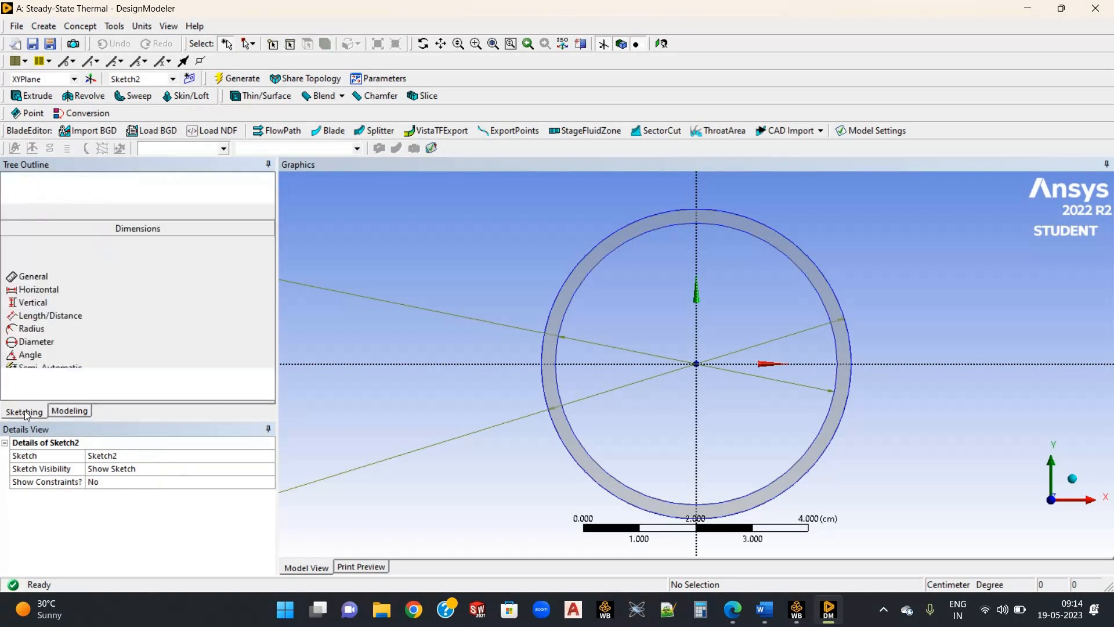
{"action": "left_click", "coordinate": [63, 299]}
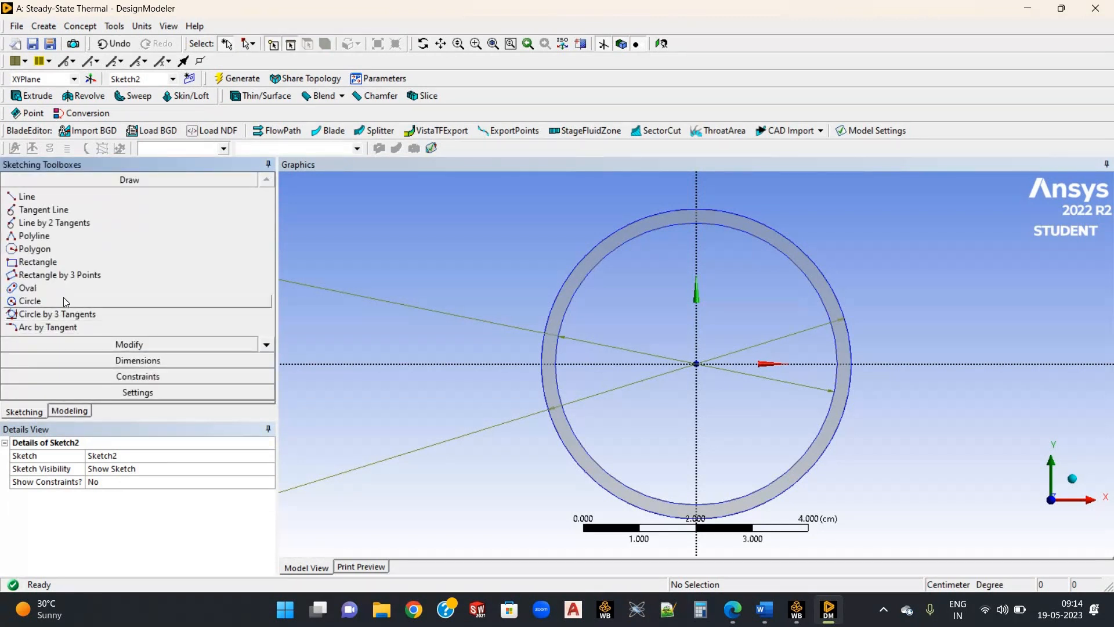
{"action": "left_click", "coordinate": [732, 609]}
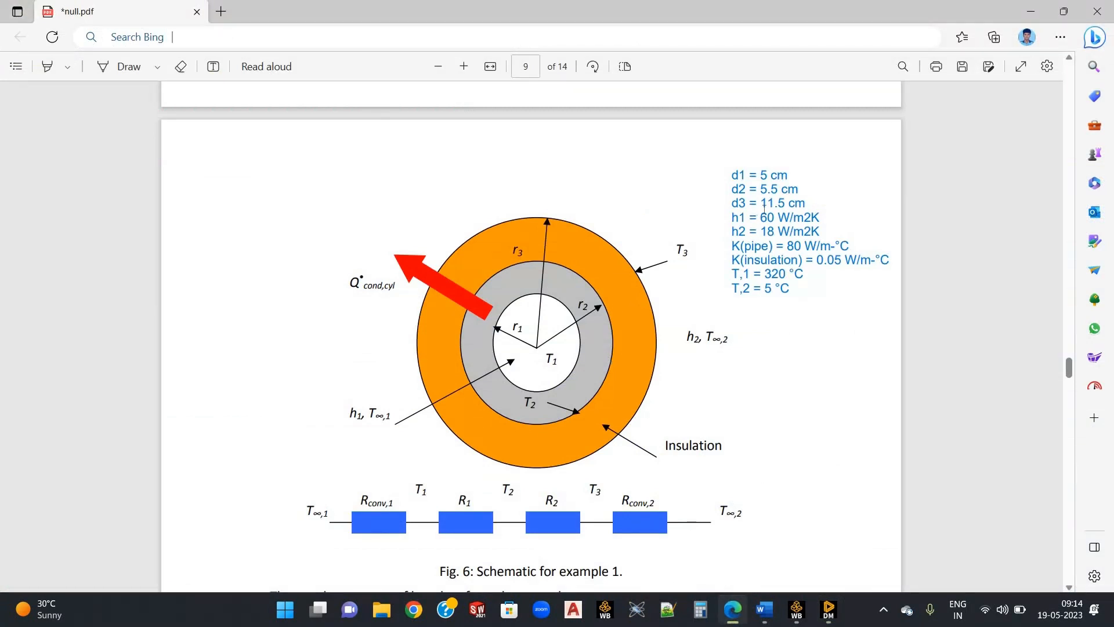
{"action": "left_click", "coordinate": [832, 611]}
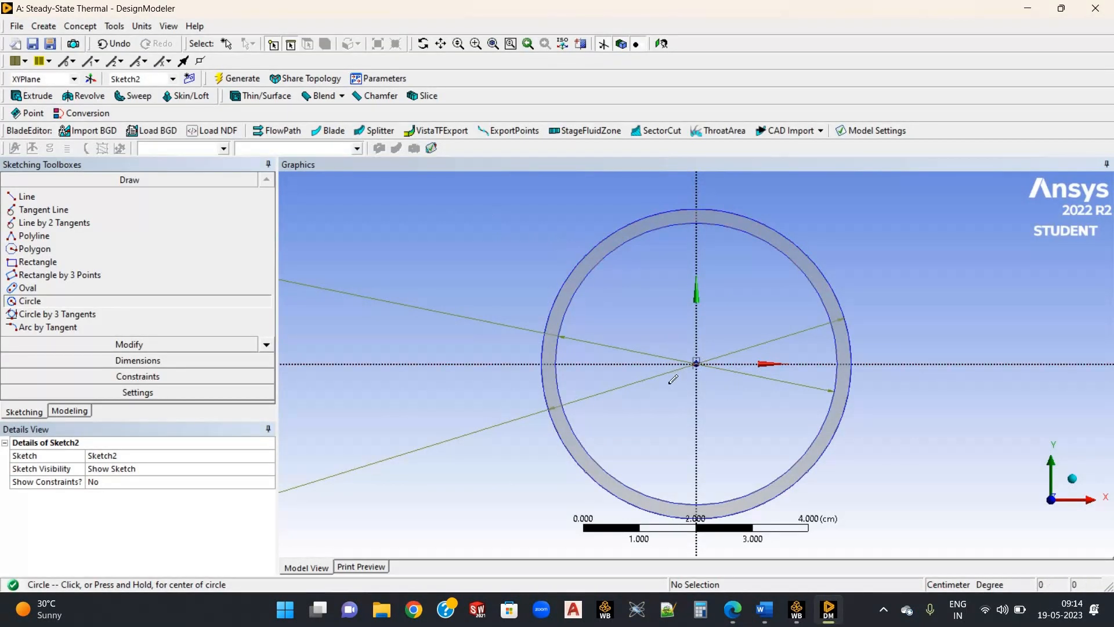
{"action": "left_click", "coordinate": [696, 364]}
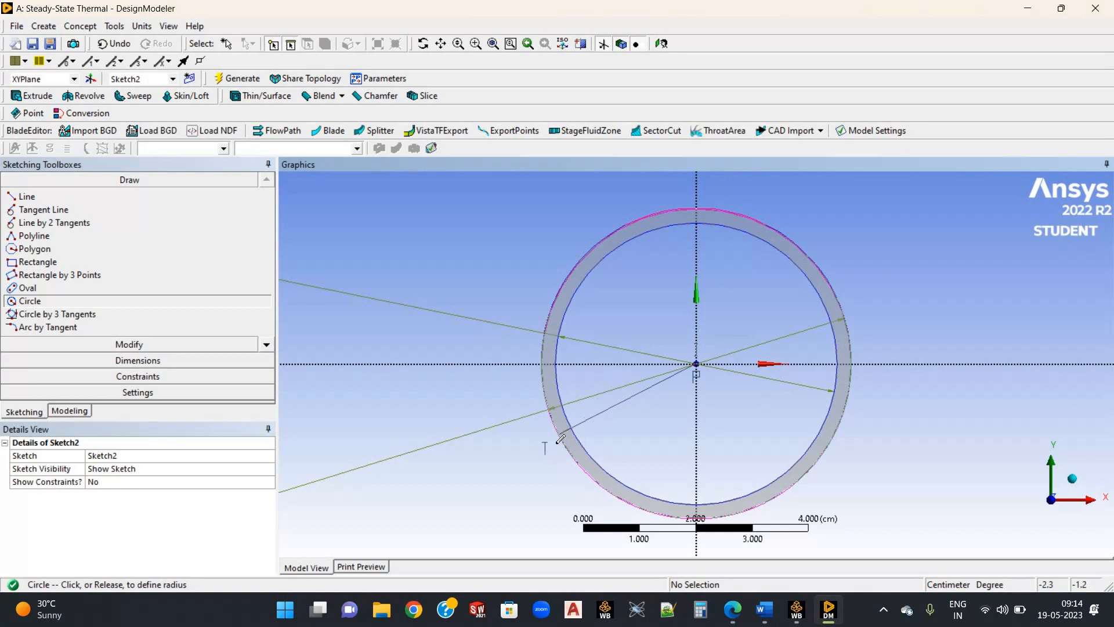
{"action": "left_click", "coordinate": [549, 448]}
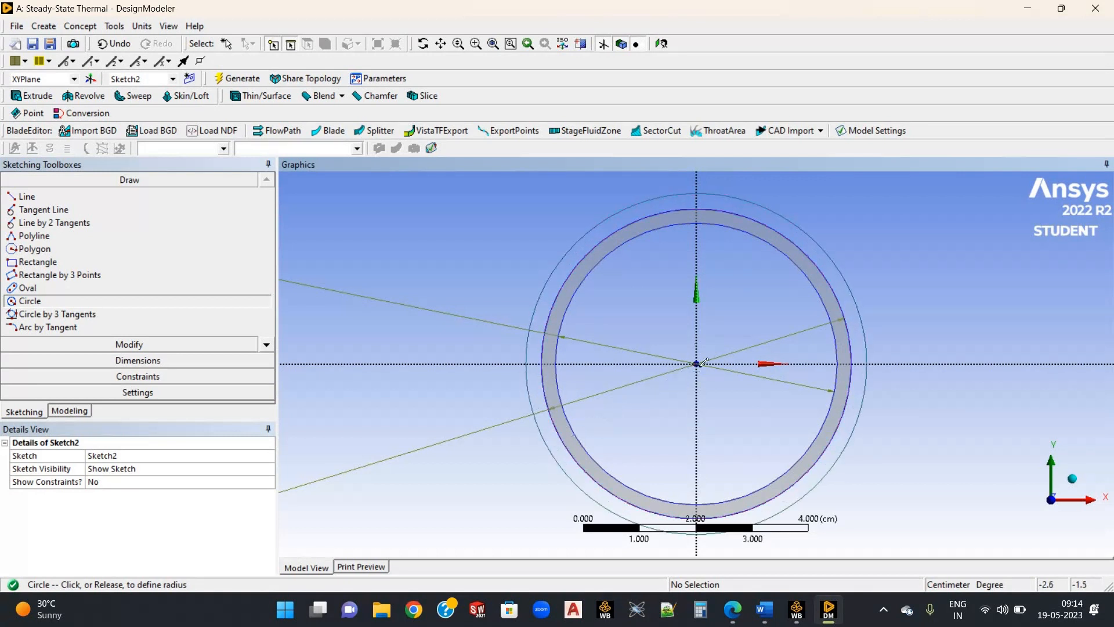
{"action": "left_click", "coordinate": [697, 364]}
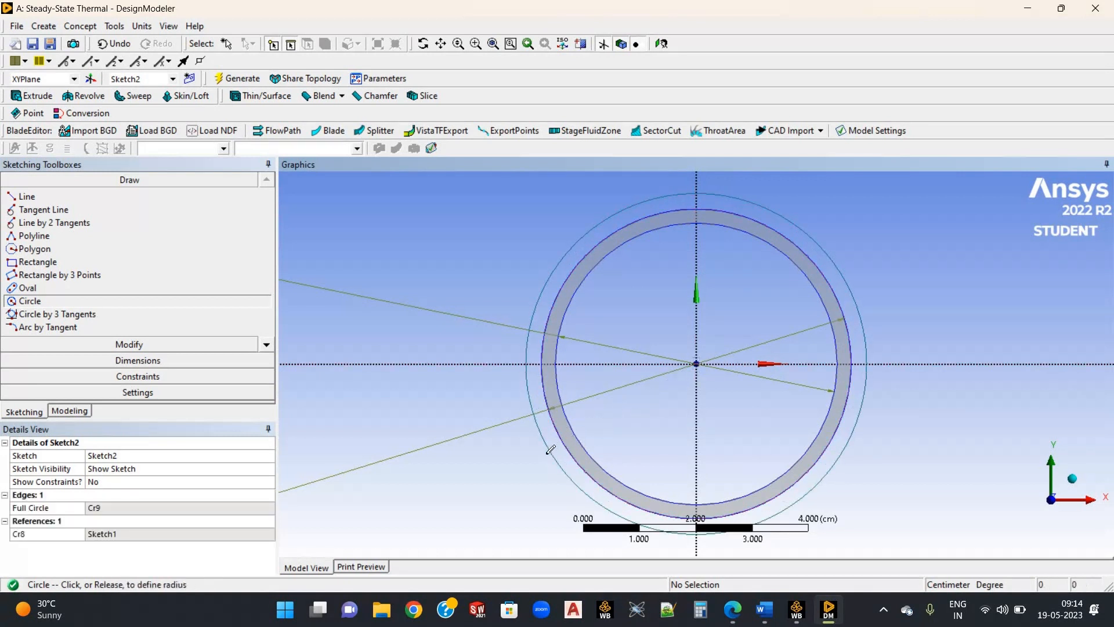
{"action": "left_click", "coordinate": [529, 412]}
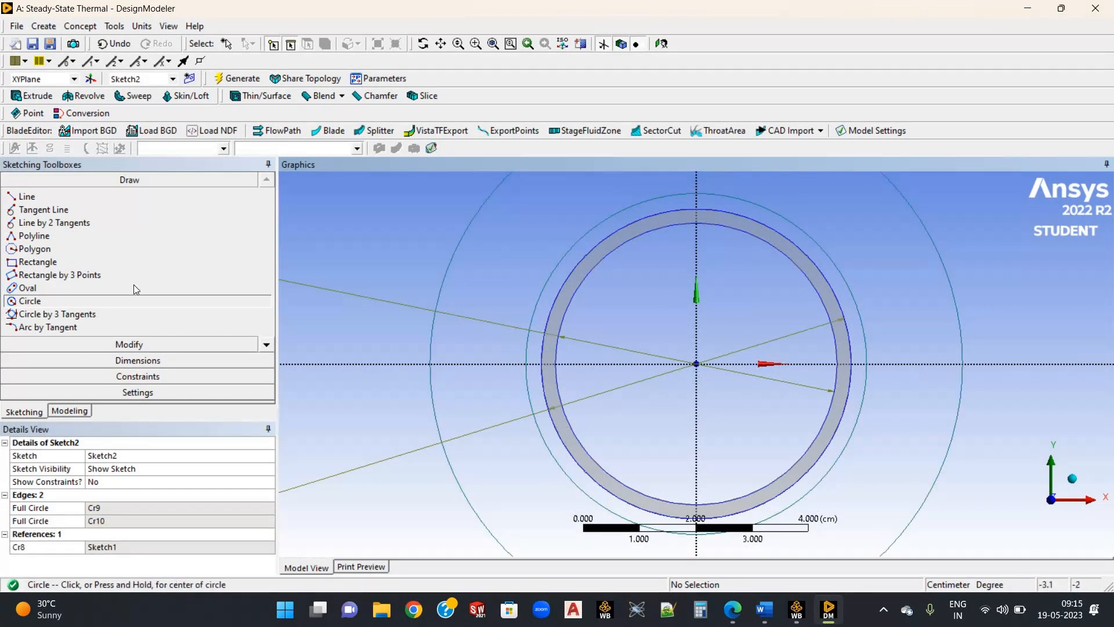
- Dimension the outer circle of the new sketch and set its diameter to 11.5 cm
{"action": "left_click", "coordinate": [126, 368]}
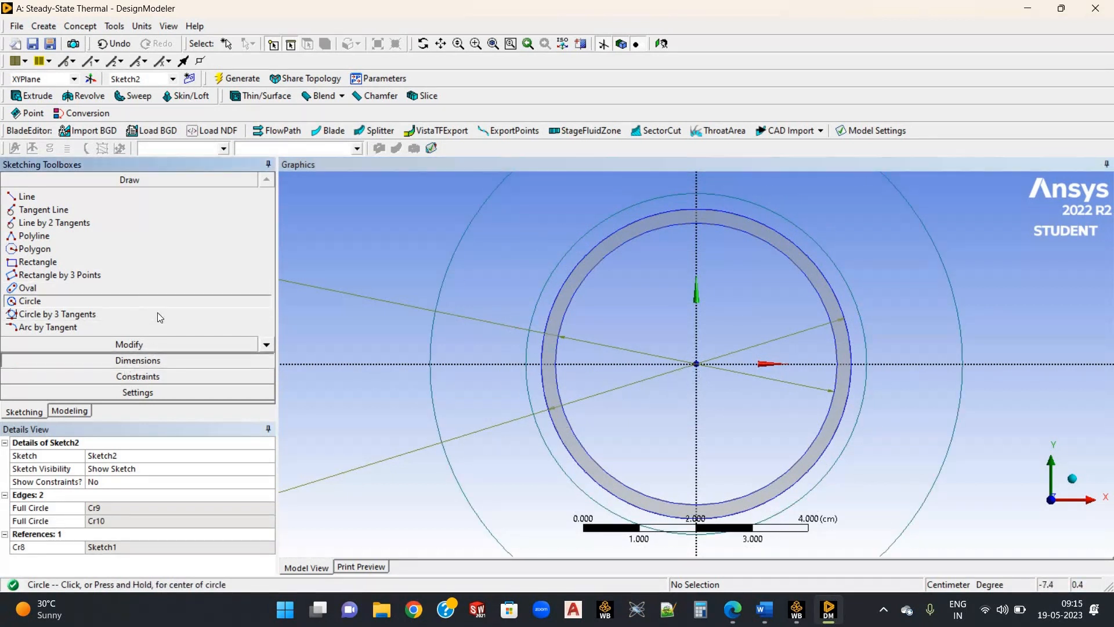
{"action": "left_click", "coordinate": [524, 351]}
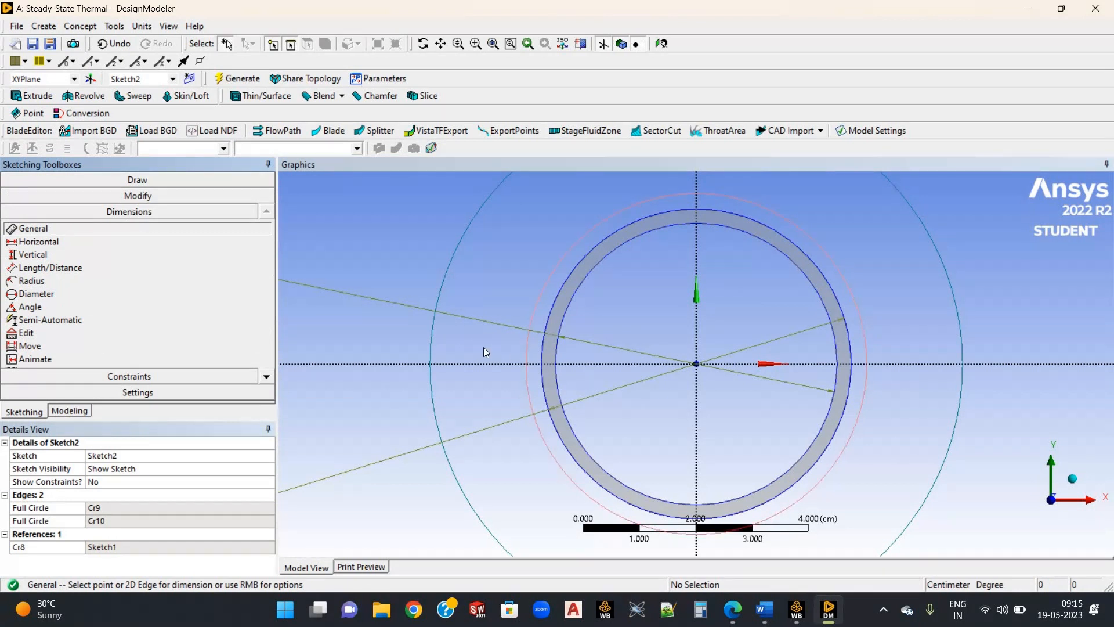
{"action": "left_click", "coordinate": [430, 337]}
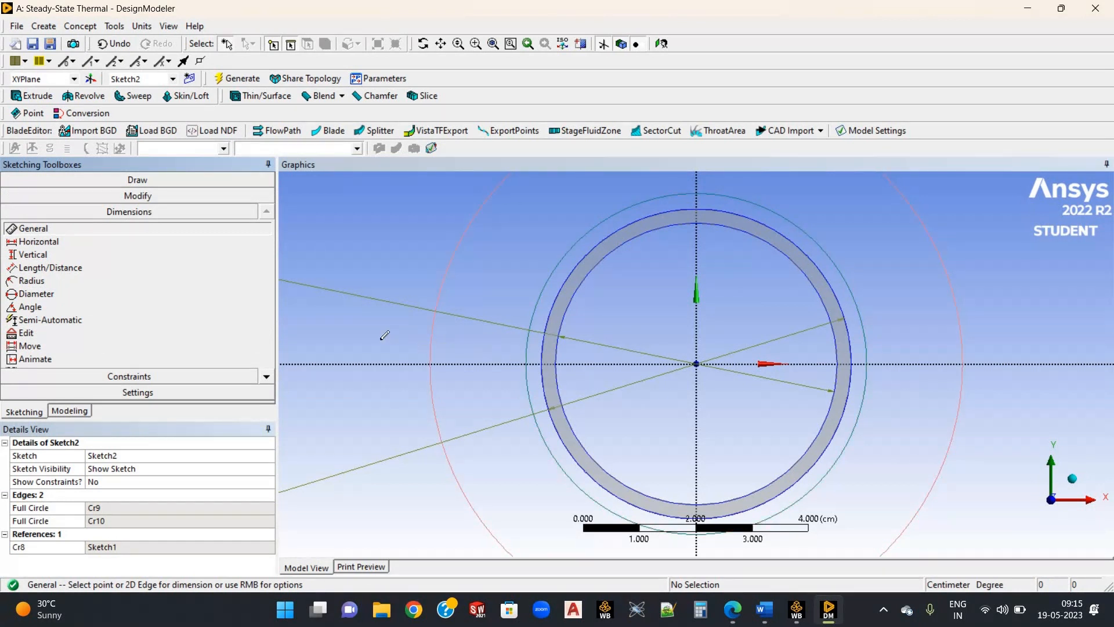
{"action": "left_click", "coordinate": [370, 337]}
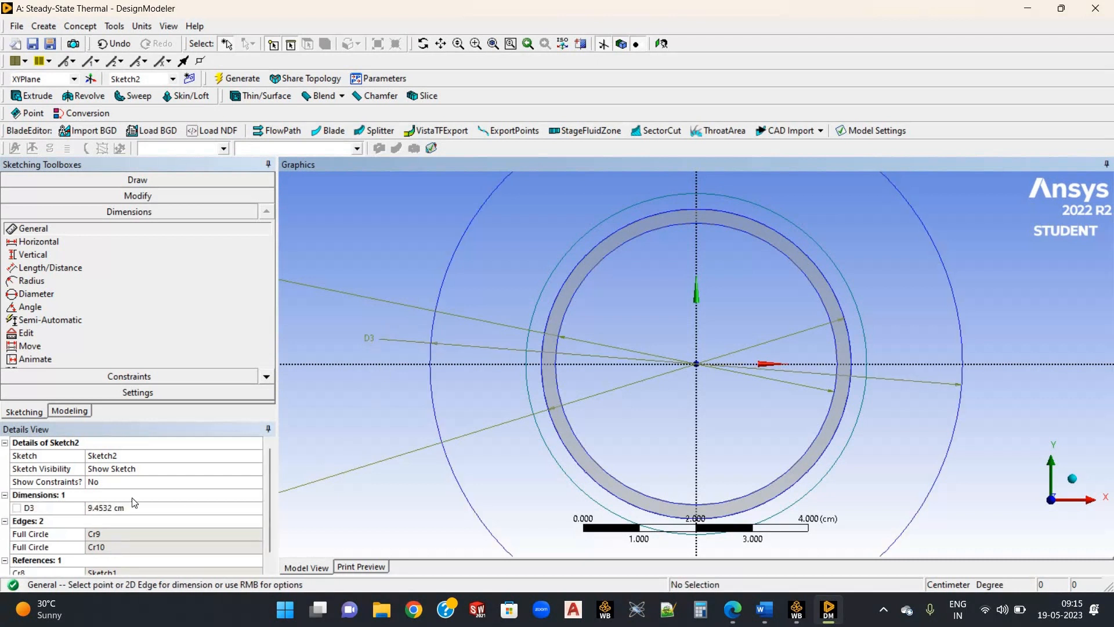
{"action": "left_click", "coordinate": [99, 509]}
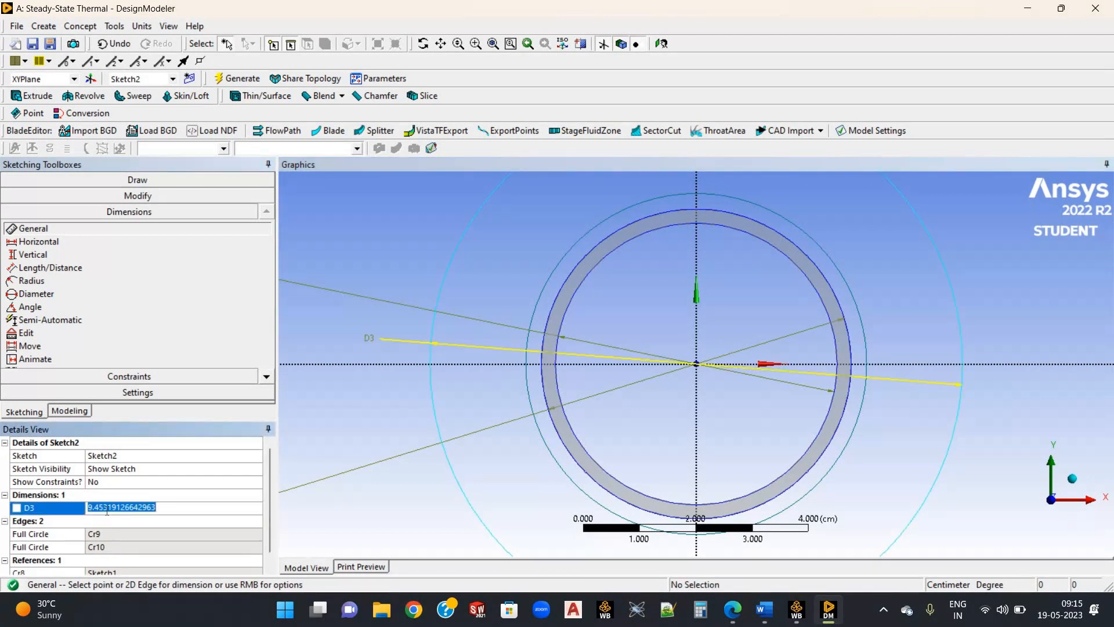
{"action": "type", "text": "11.5"}
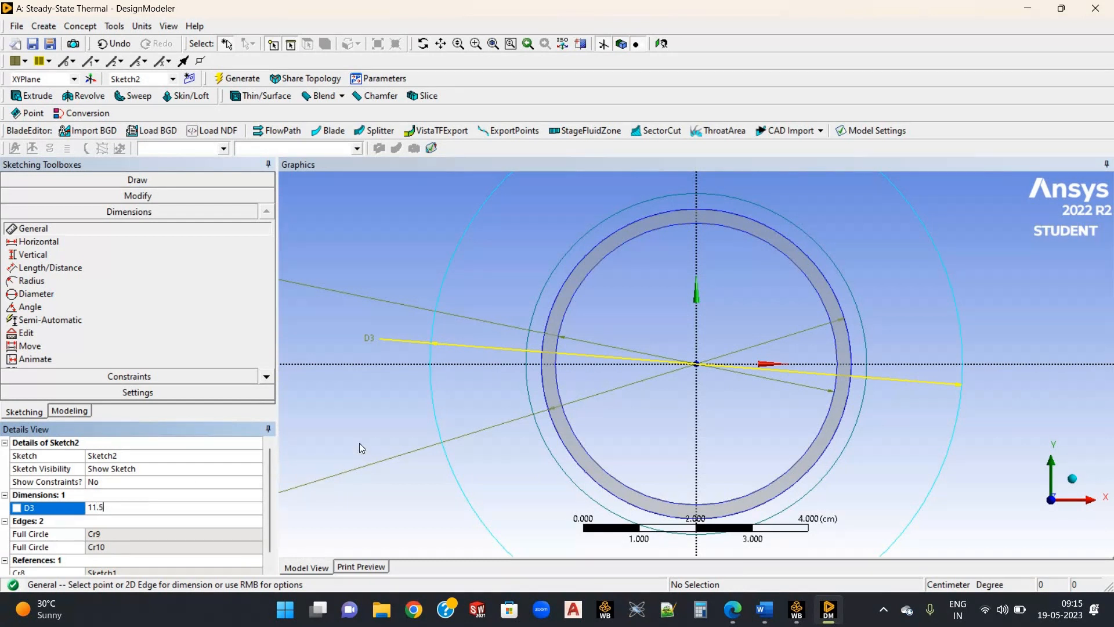
{"action": "key", "text": "Return"}
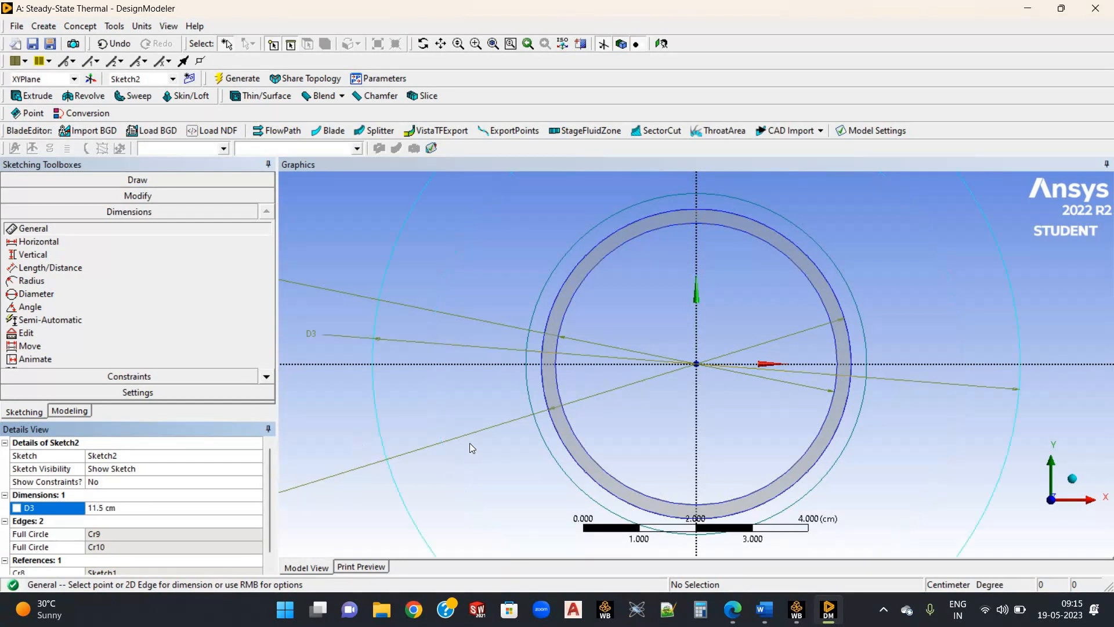
- Dimension the inner circle of the new sketch and set its diameter to 5.5 cm
{"action": "left_click", "coordinate": [524, 386]}
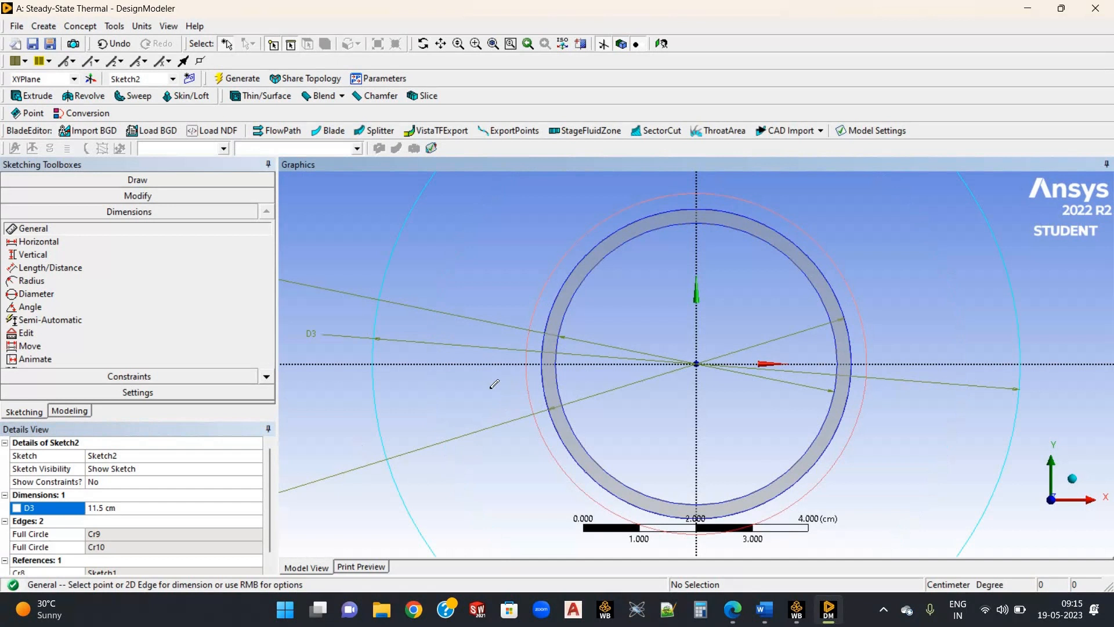
{"action": "left_click", "coordinate": [343, 399]}
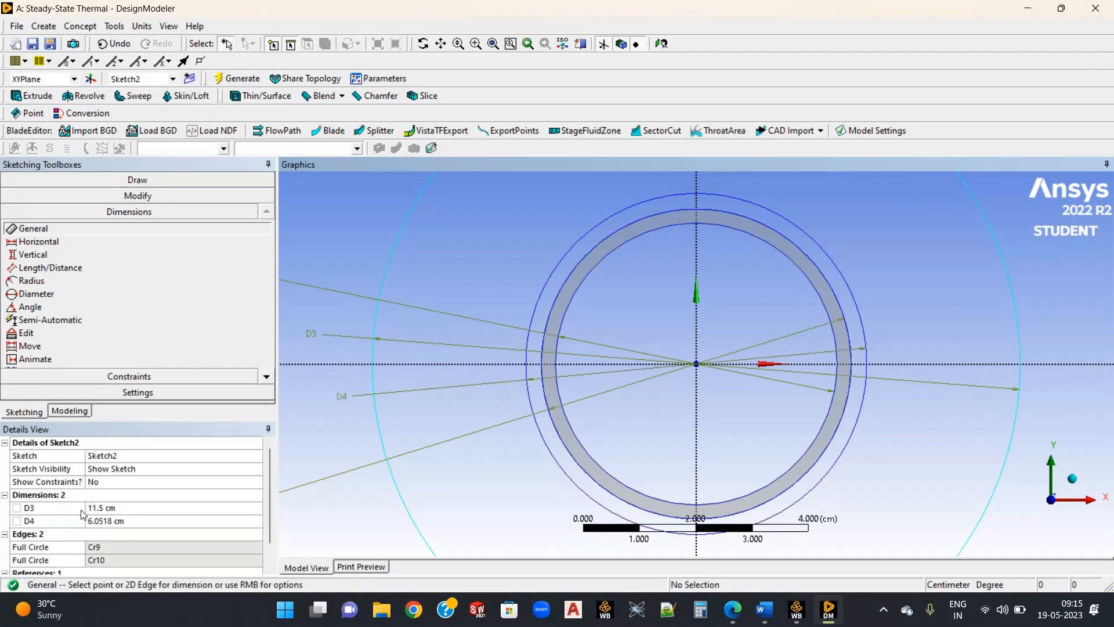
{"action": "left_click", "coordinate": [91, 520]}
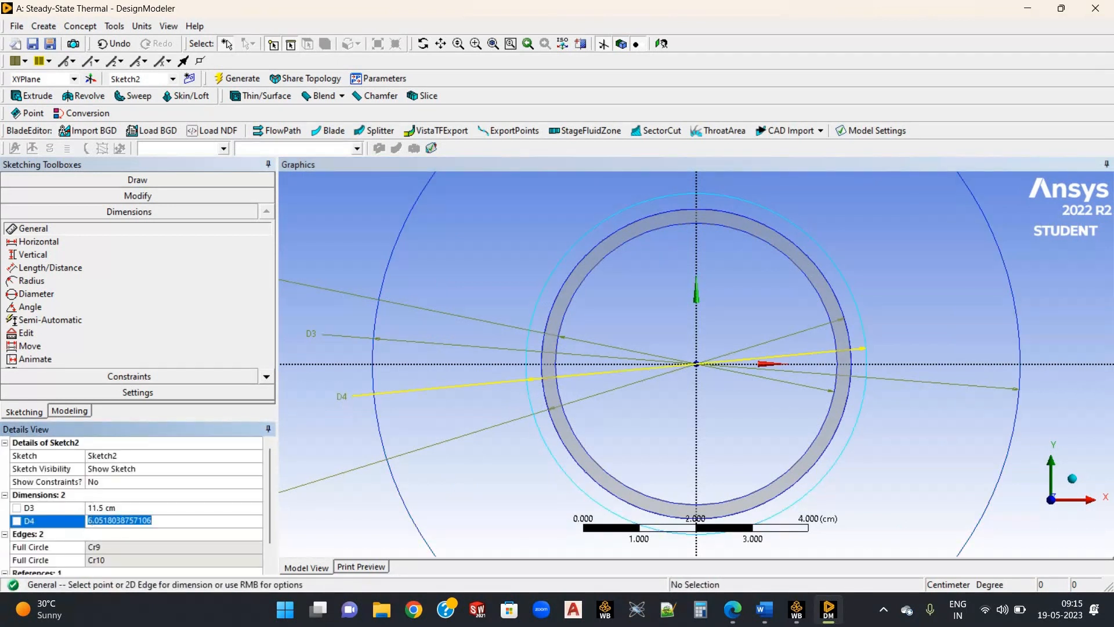
{"action": "type", "text": "5.5"}
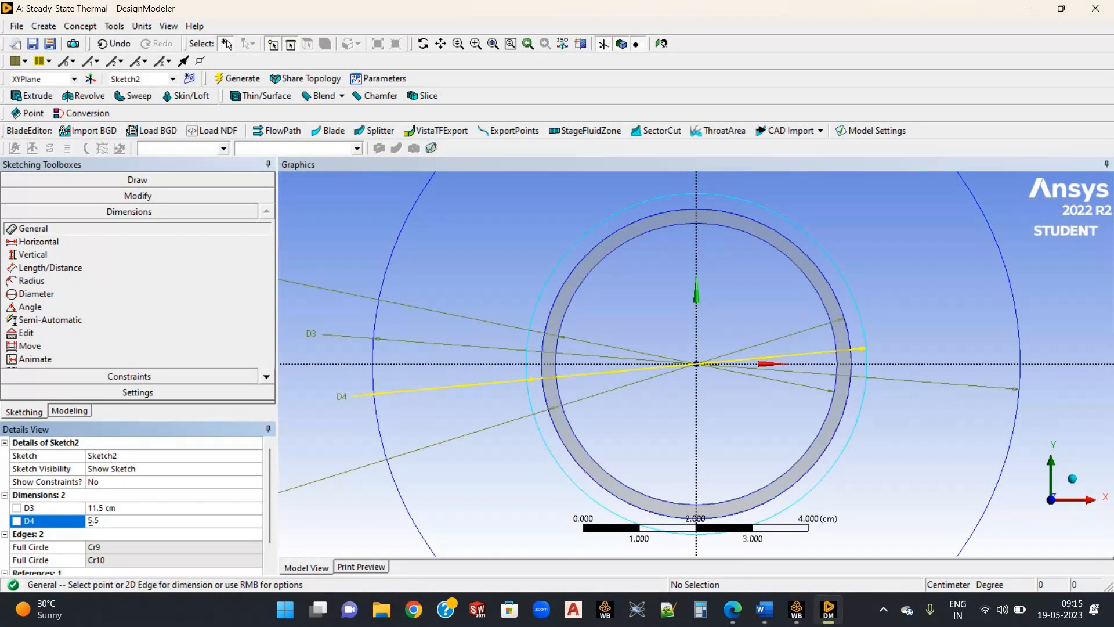
{"action": "key", "text": "Return"}
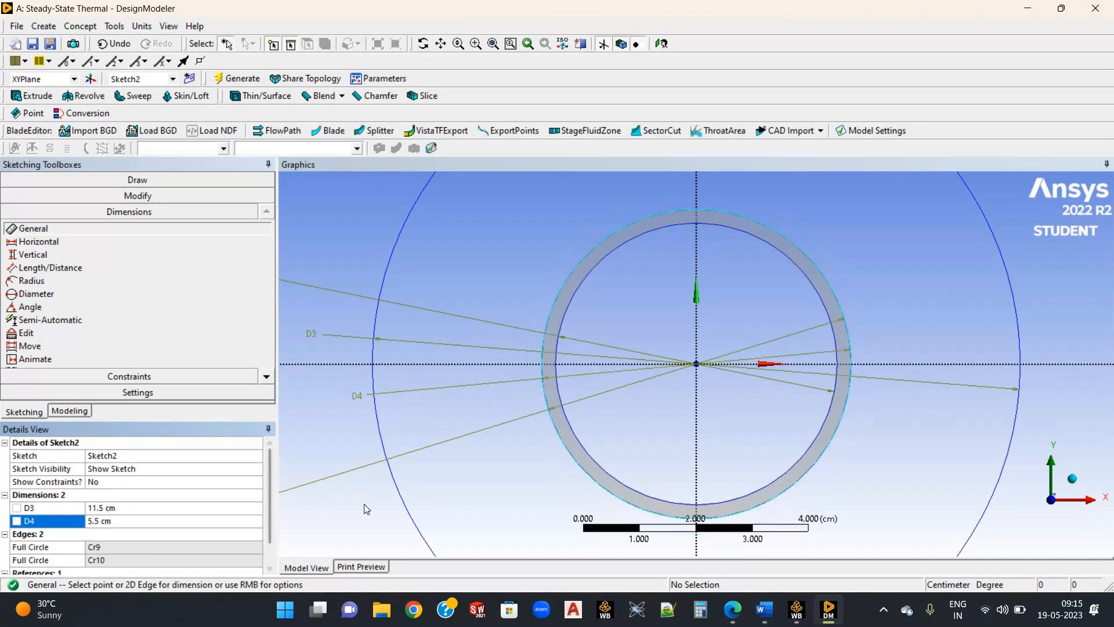
- Create a Surfaces From Sketches feature from Sketch2 with the Add Material operation and generate the insulation surface
{"action": "scroll", "coordinate": [365, 508], "scroll_direction": "up", "scroll_amount": 2}
{"action": "scroll", "coordinate": [365, 508], "scroll_direction": "down", "scroll_amount": 4}
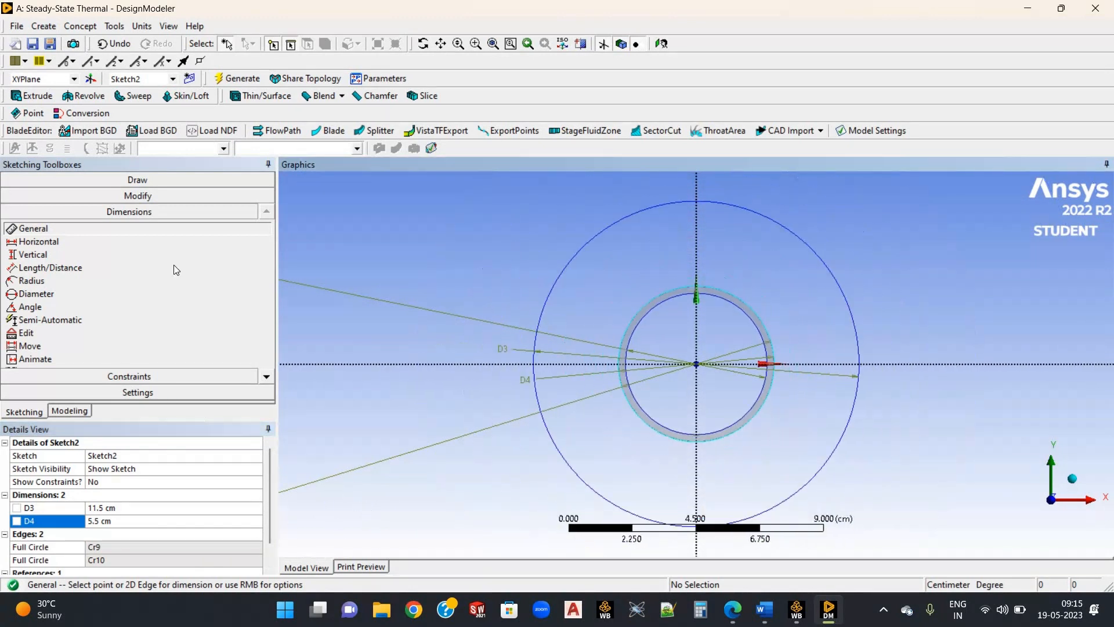
{"action": "left_click", "coordinate": [71, 409]}
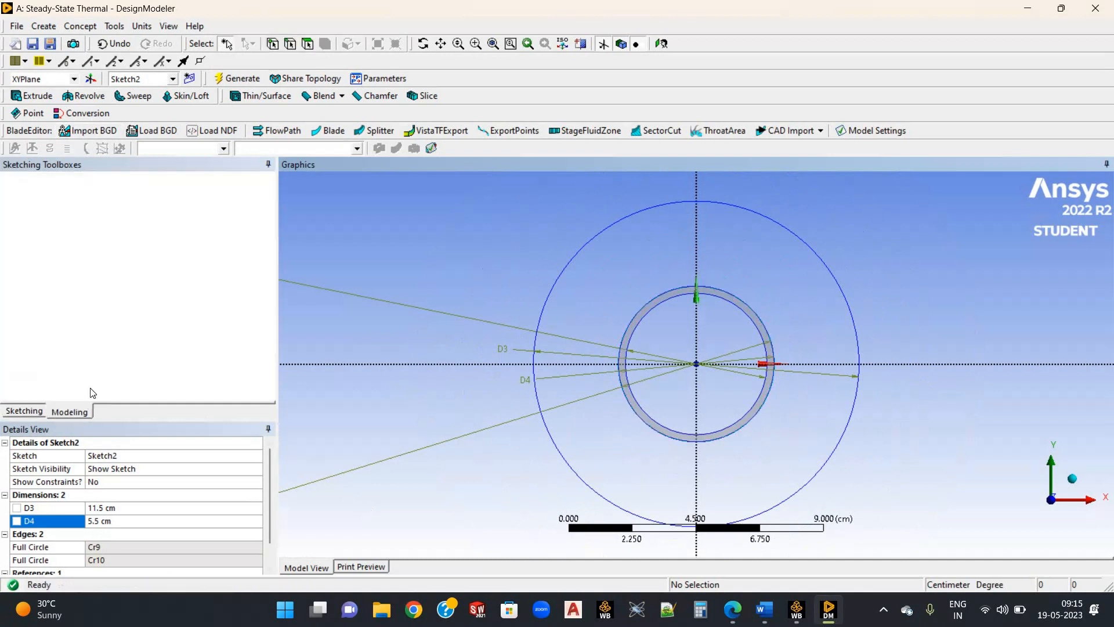
{"action": "left_click", "coordinate": [80, 26]}
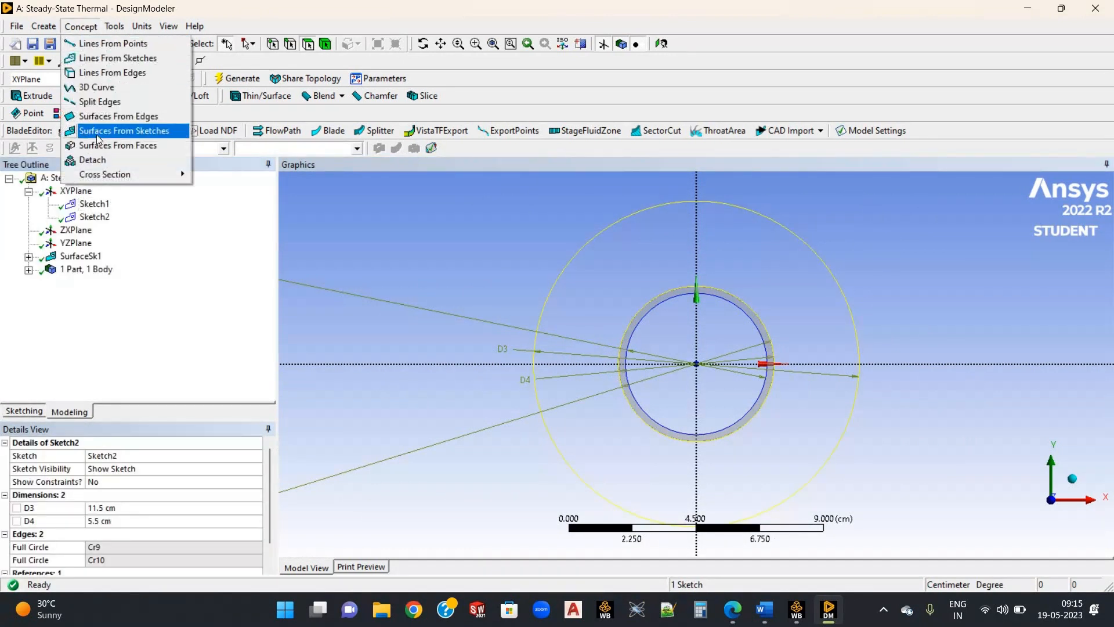
{"action": "left_click", "coordinate": [96, 137]}
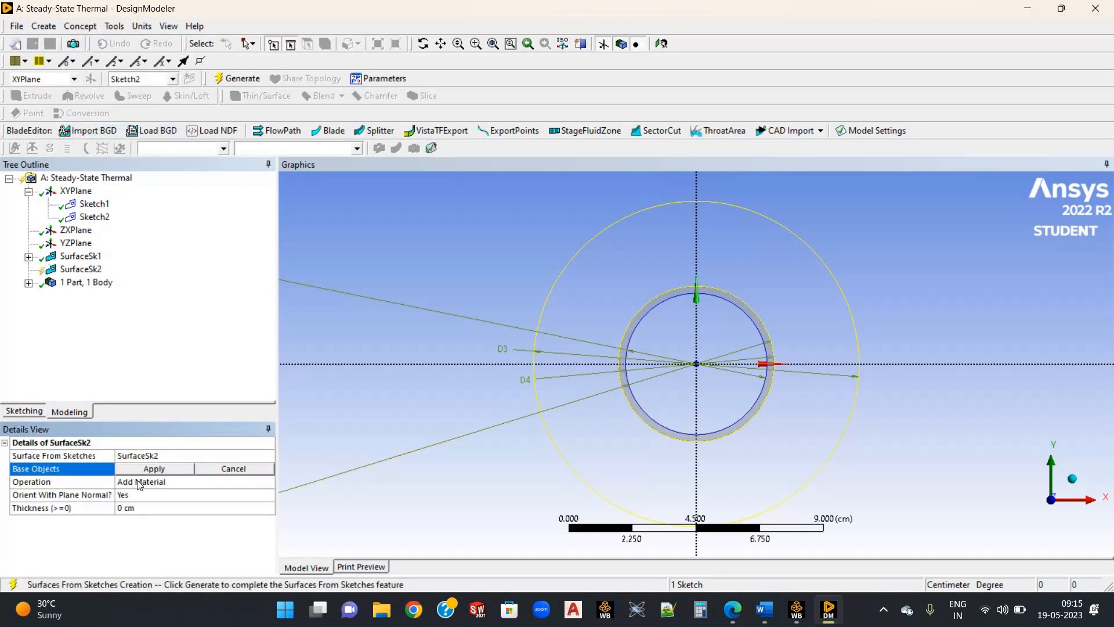
{"action": "left_click", "coordinate": [101, 222]}
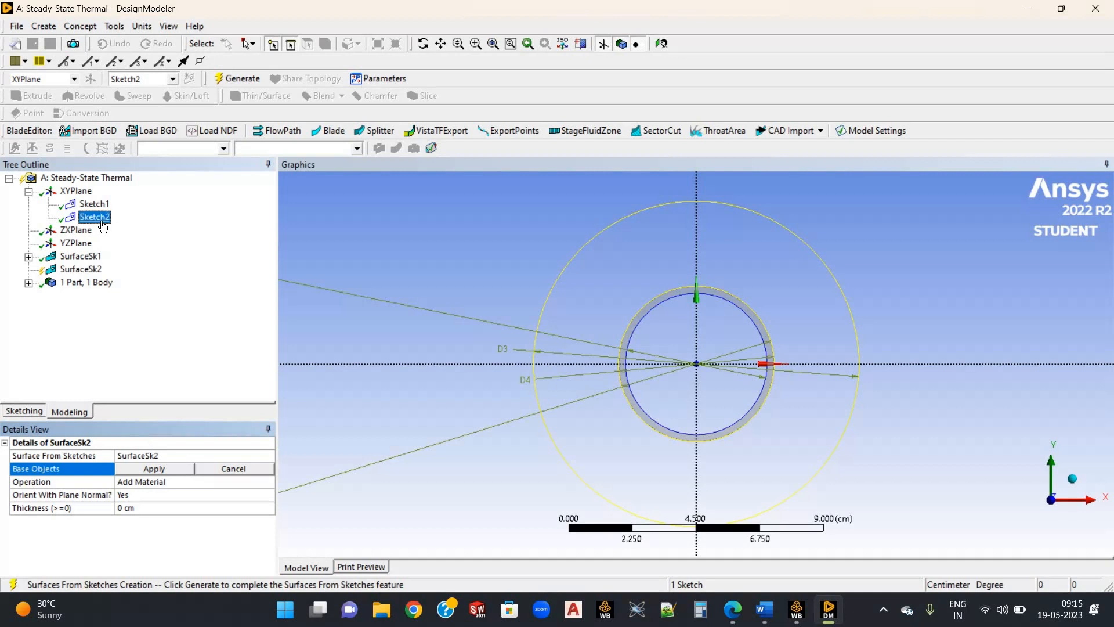
{"action": "left_click", "coordinate": [139, 468]}
{"action": "left_click", "coordinate": [85, 218]}
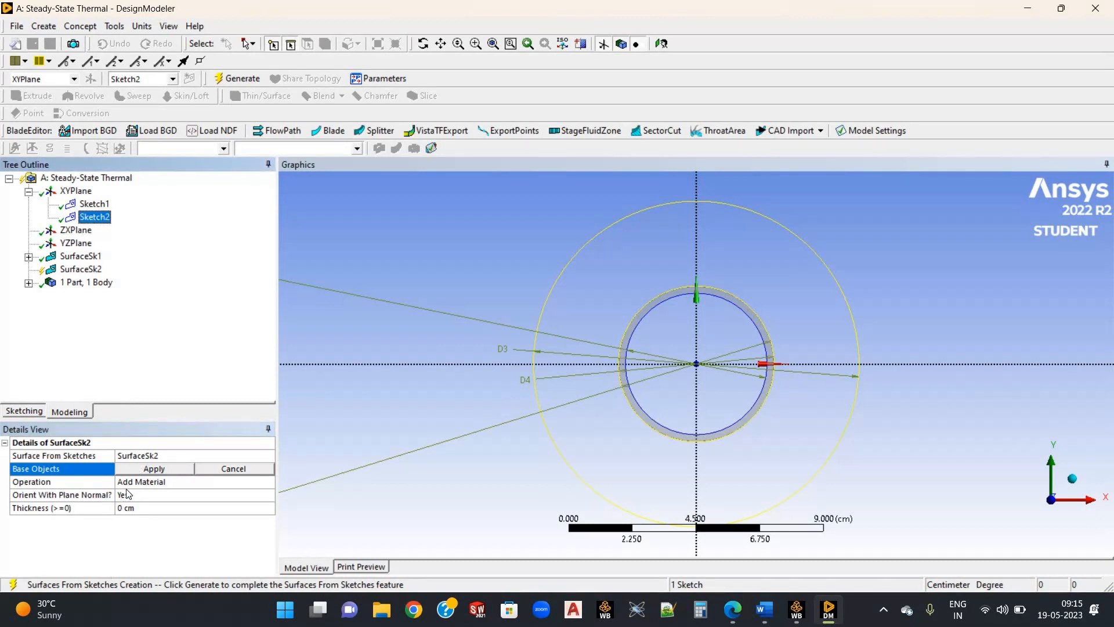
{"action": "left_click", "coordinate": [140, 470]}
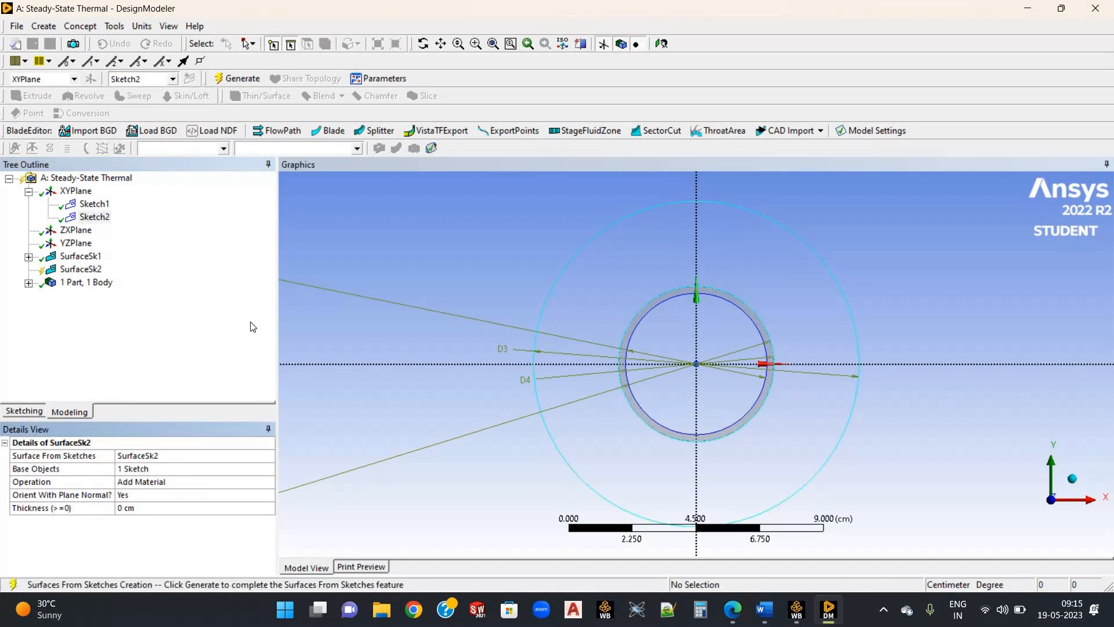
{"action": "left_click", "coordinate": [238, 77]}
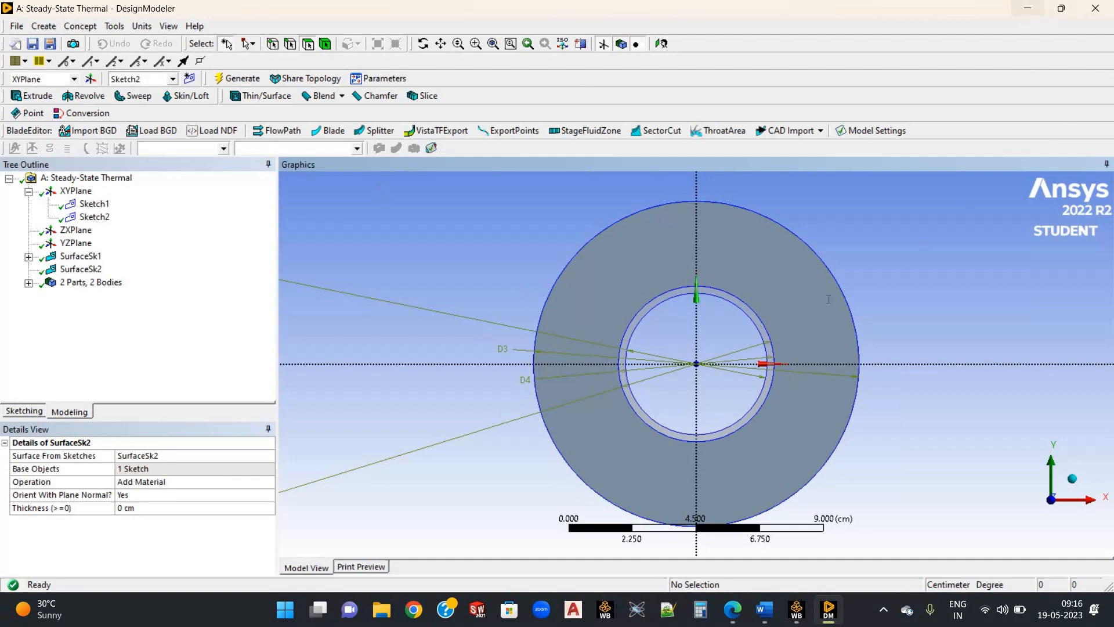
- Switch to the Workbench project and open the Model cell of the Steady-State Thermal system in Mechanical
{"action": "left_click", "coordinate": [1030, 11]}
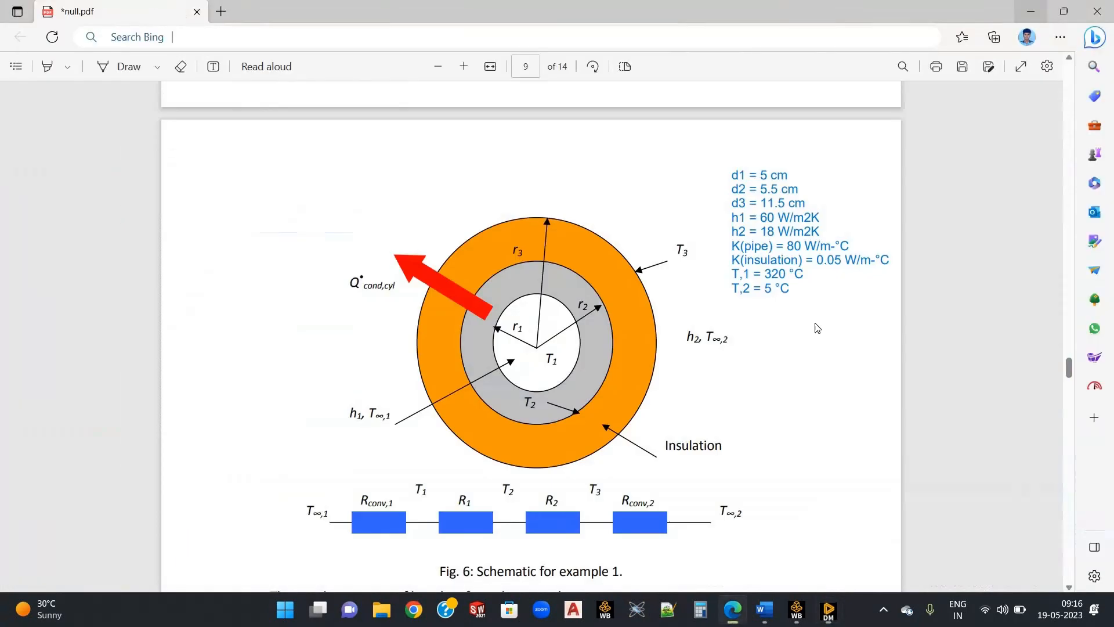
{"action": "left_click", "coordinate": [798, 609]}
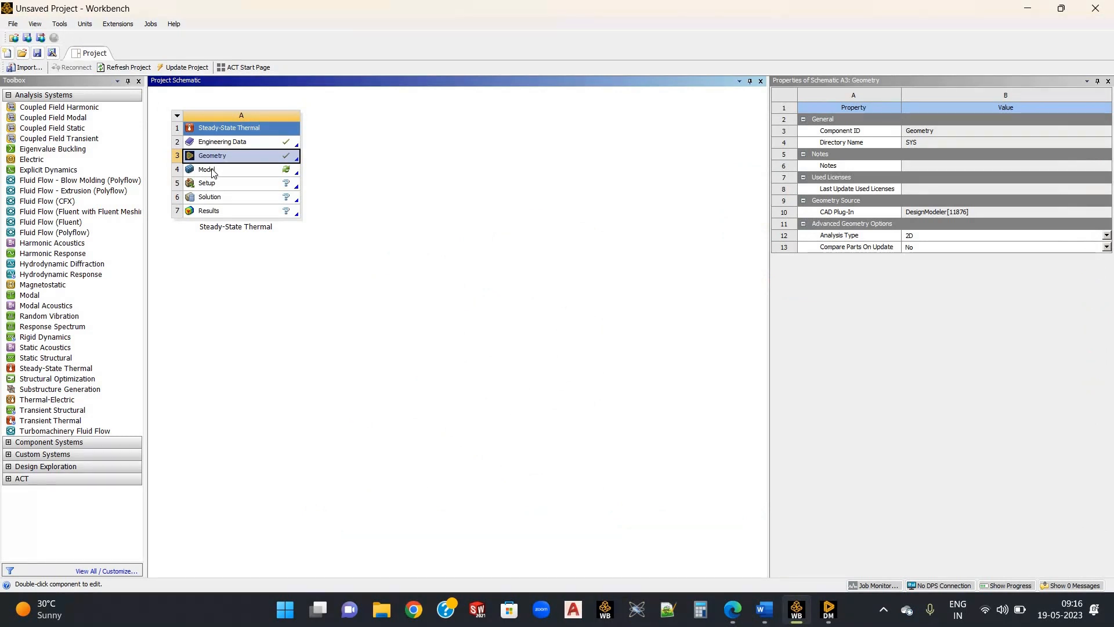
{"action": "left_click", "coordinate": [213, 172]}
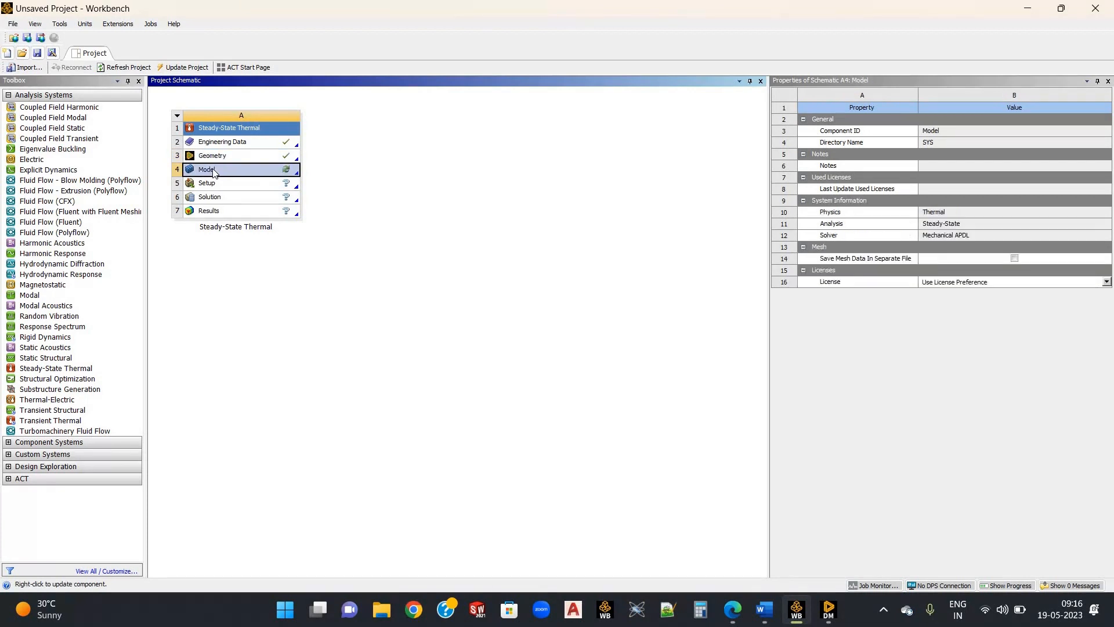
{"action": "double_click", "coordinate": [213, 170]}
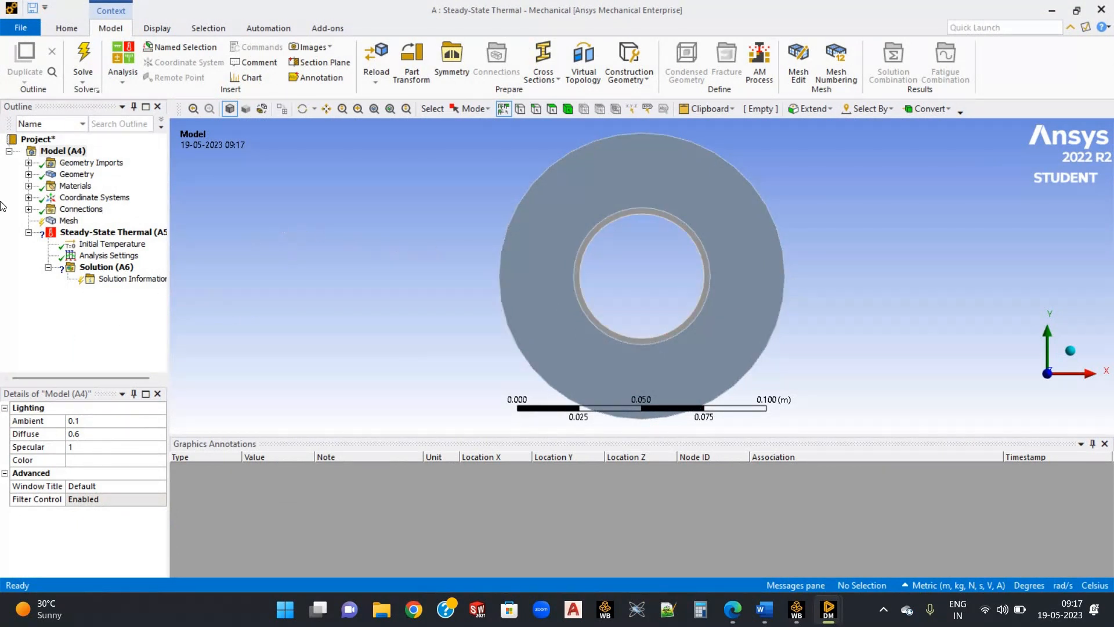
- Assign the Cast Iron material to the thin inner ring surface body of the pipe geometry
{"action": "left_click", "coordinate": [28, 175]}
{"action": "left_click", "coordinate": [98, 186]}
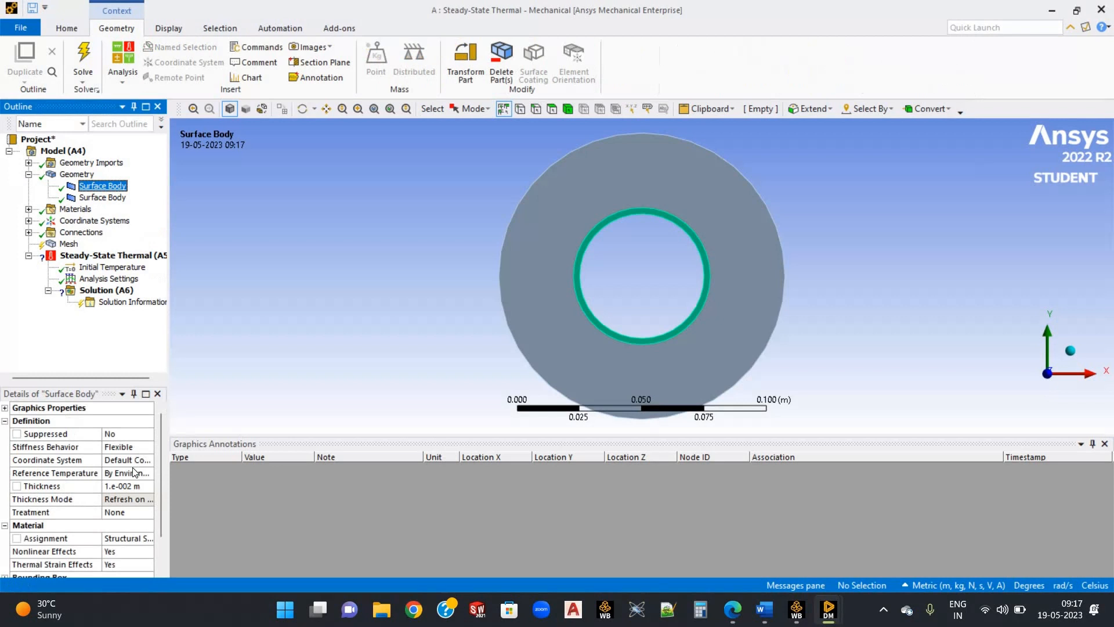
{"action": "left_click", "coordinate": [123, 539]}
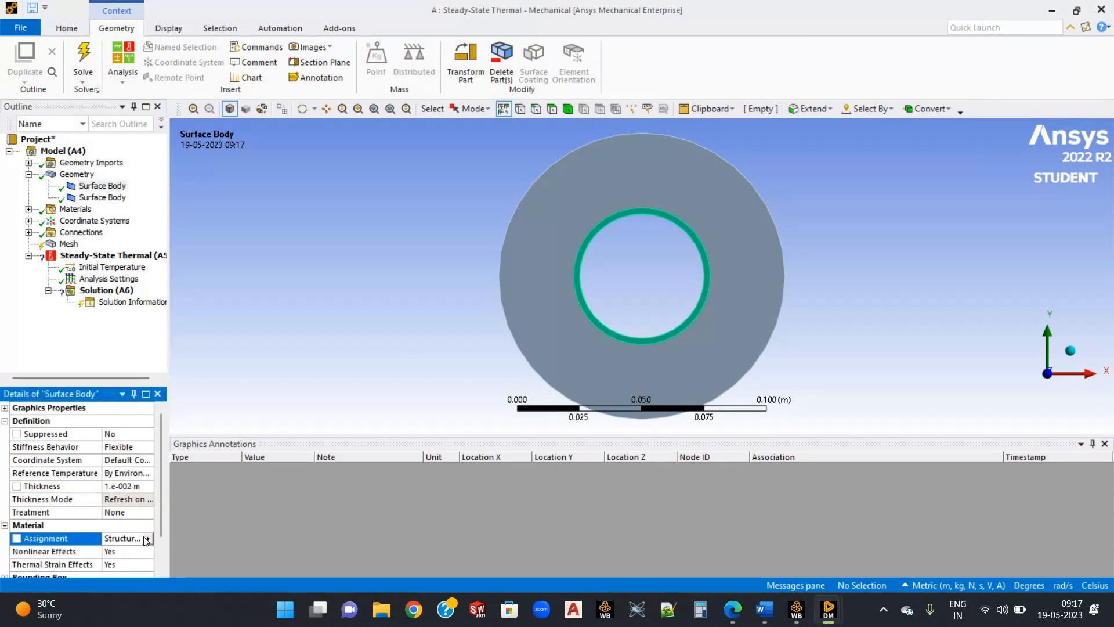
{"action": "left_click", "coordinate": [149, 538]}
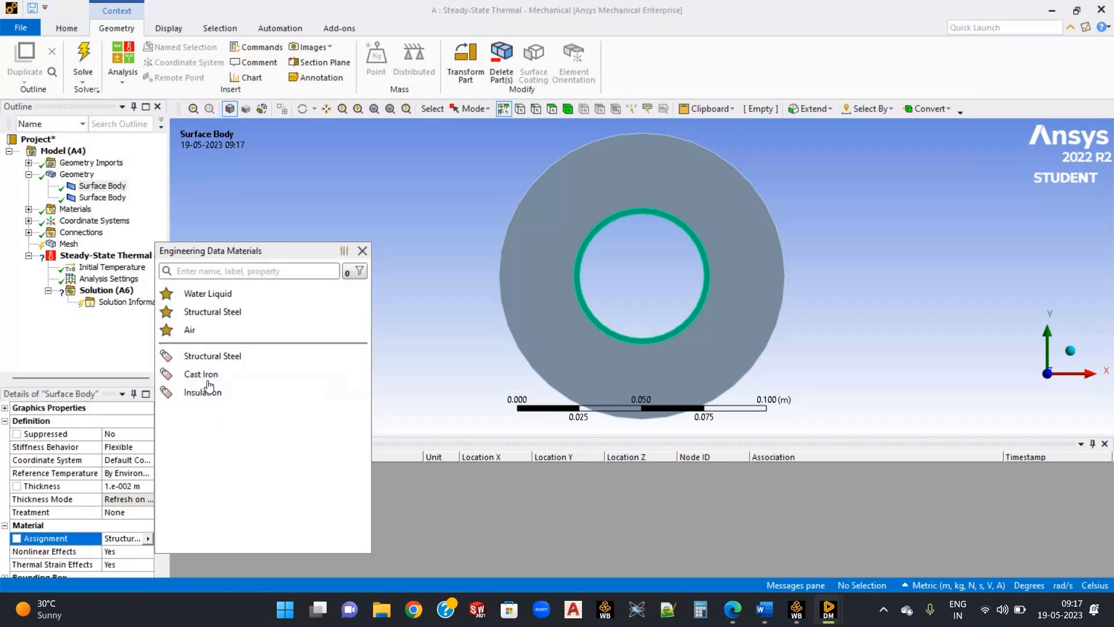
{"action": "left_click", "coordinate": [205, 380]}
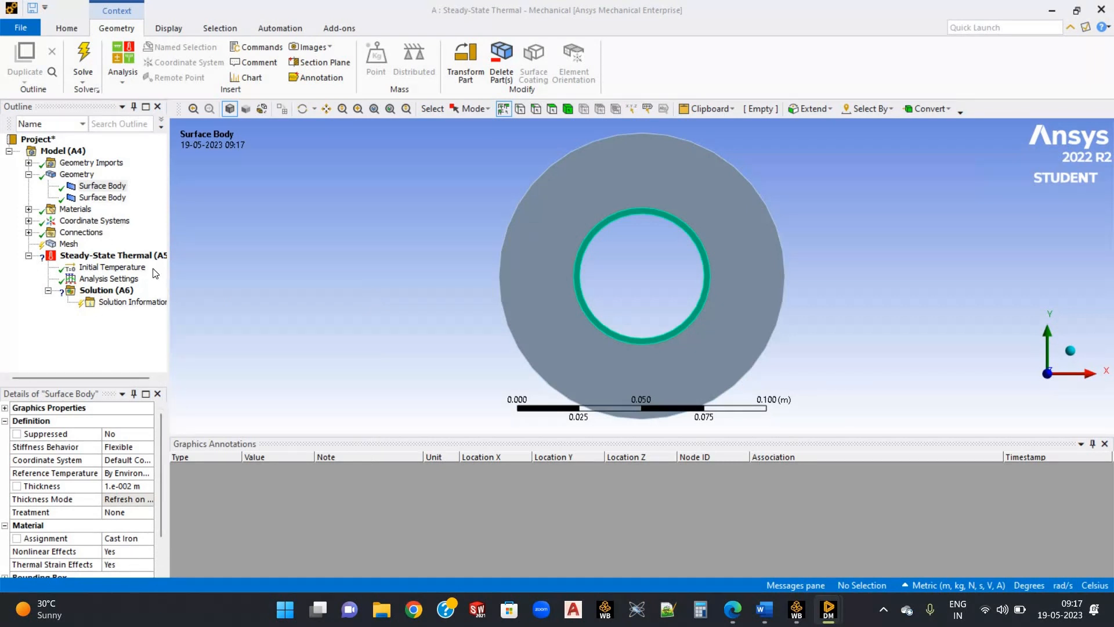
- Assign the Insulation material to the thick outer ring surface body
{"action": "left_click", "coordinate": [102, 197]}
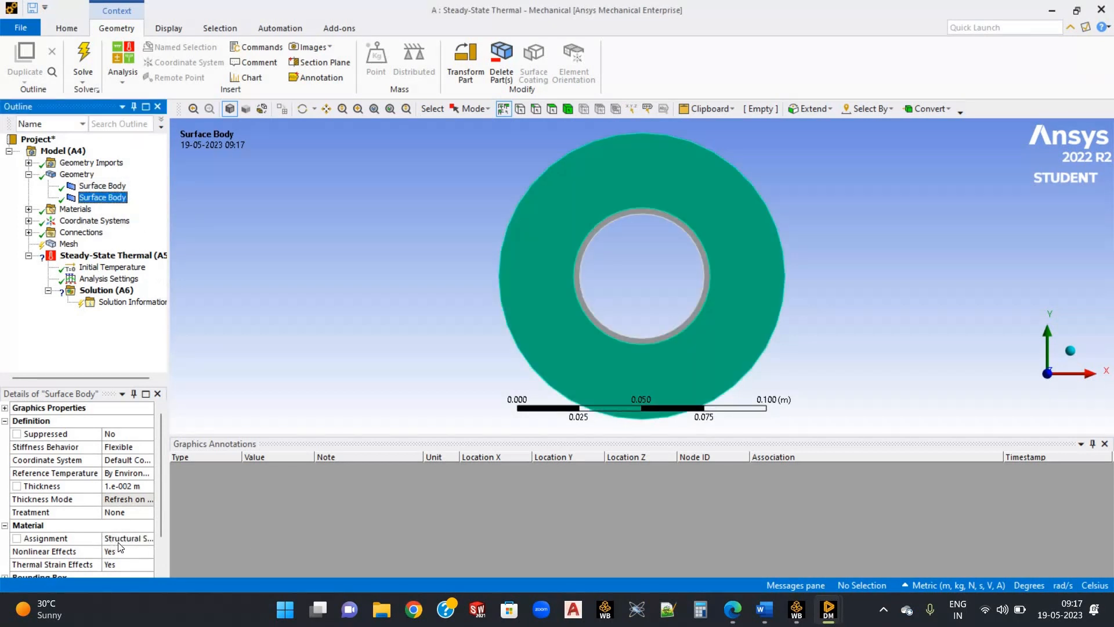
{"action": "left_click", "coordinate": [120, 537]}
{"action": "left_click", "coordinate": [131, 538]}
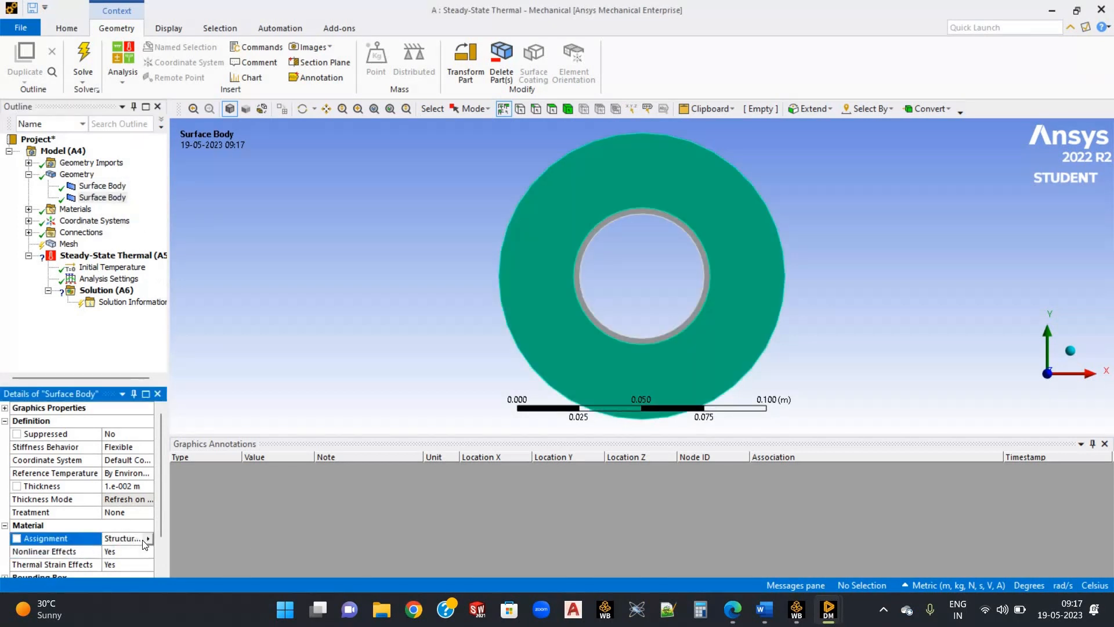
{"action": "left_click", "coordinate": [148, 539]}
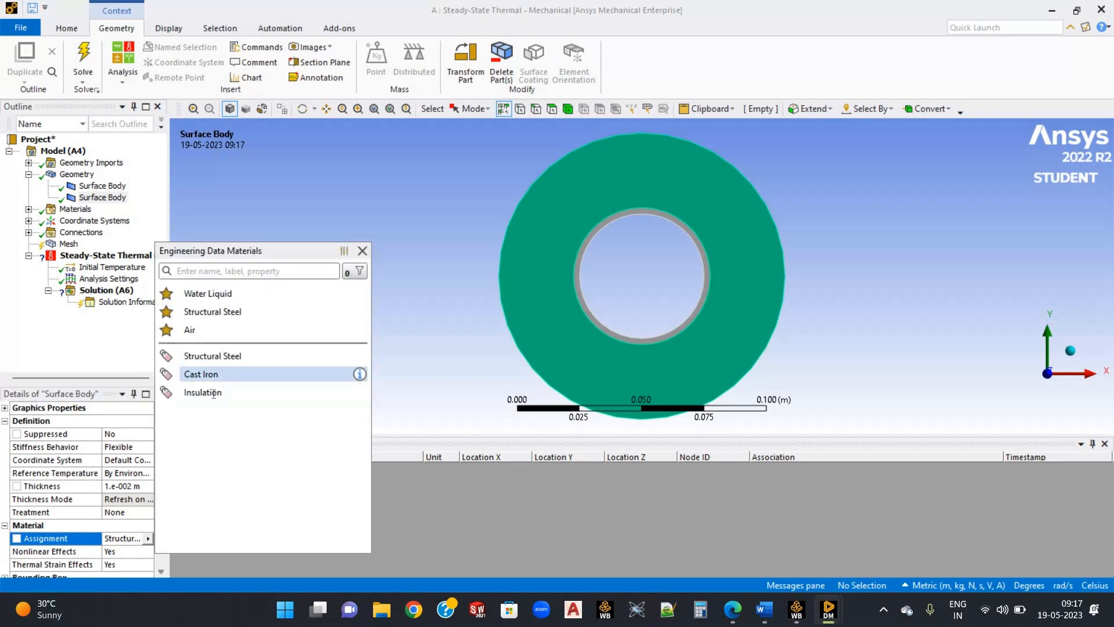
{"action": "left_click", "coordinate": [213, 394]}
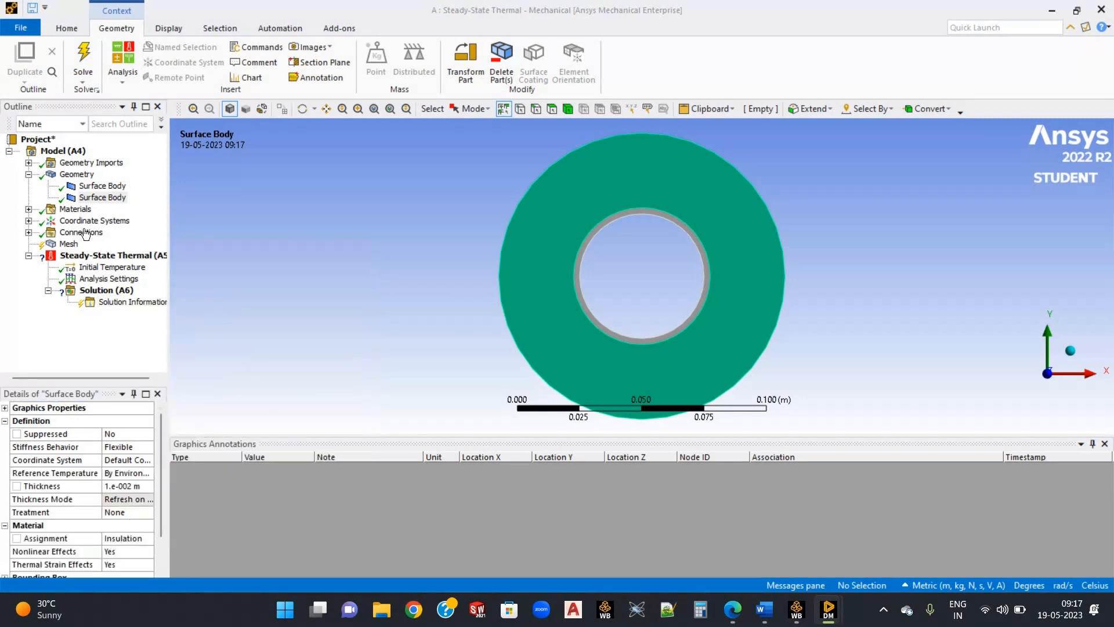
- Generate the mesh of both surface bodies with the default element size
{"action": "left_click", "coordinate": [28, 212]}
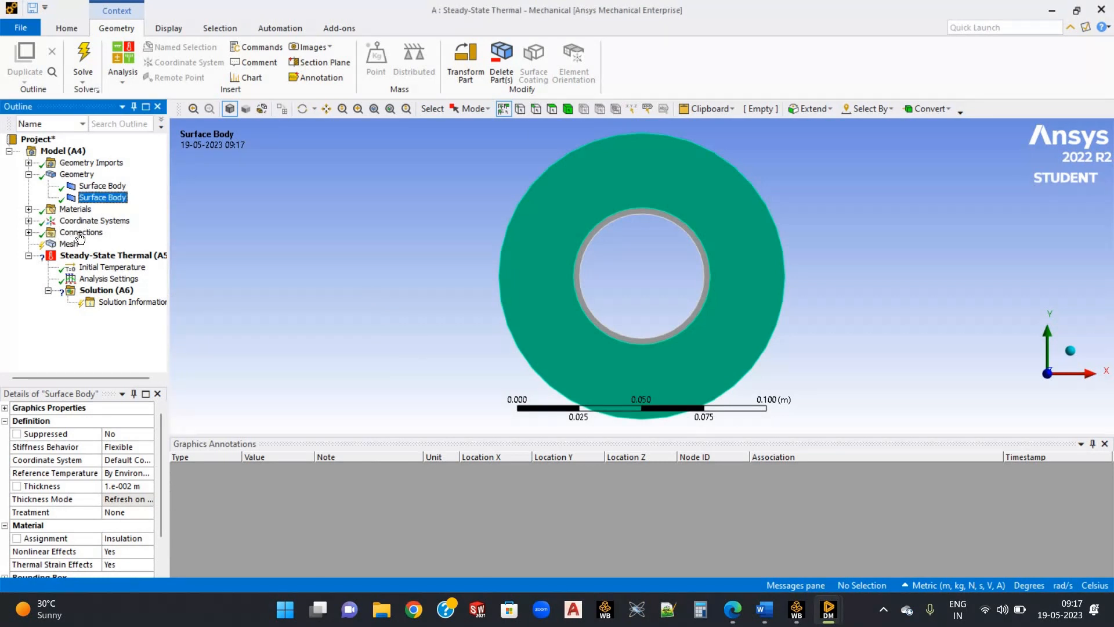
{"action": "left_click", "coordinate": [68, 244]}
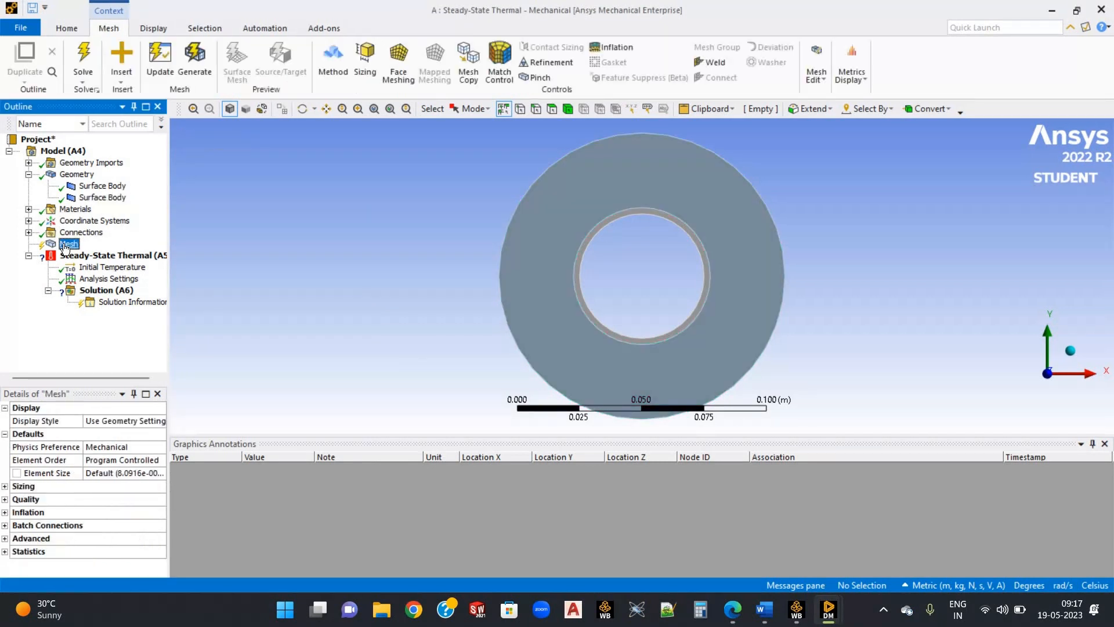
{"action": "right_click", "coordinate": [65, 247]}
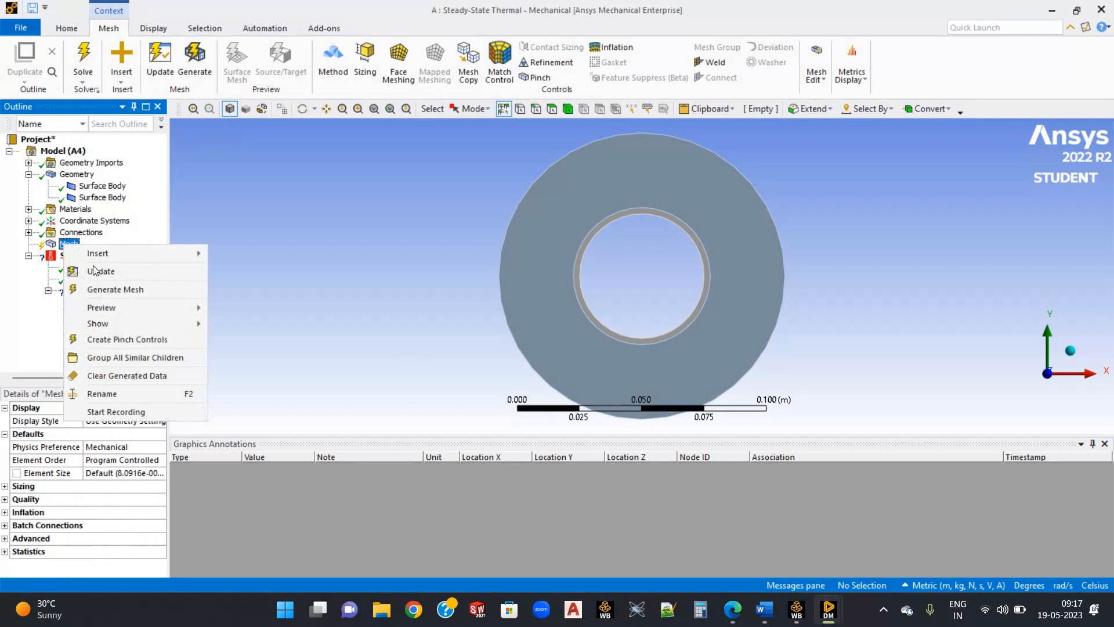
{"action": "left_click", "coordinate": [101, 295]}
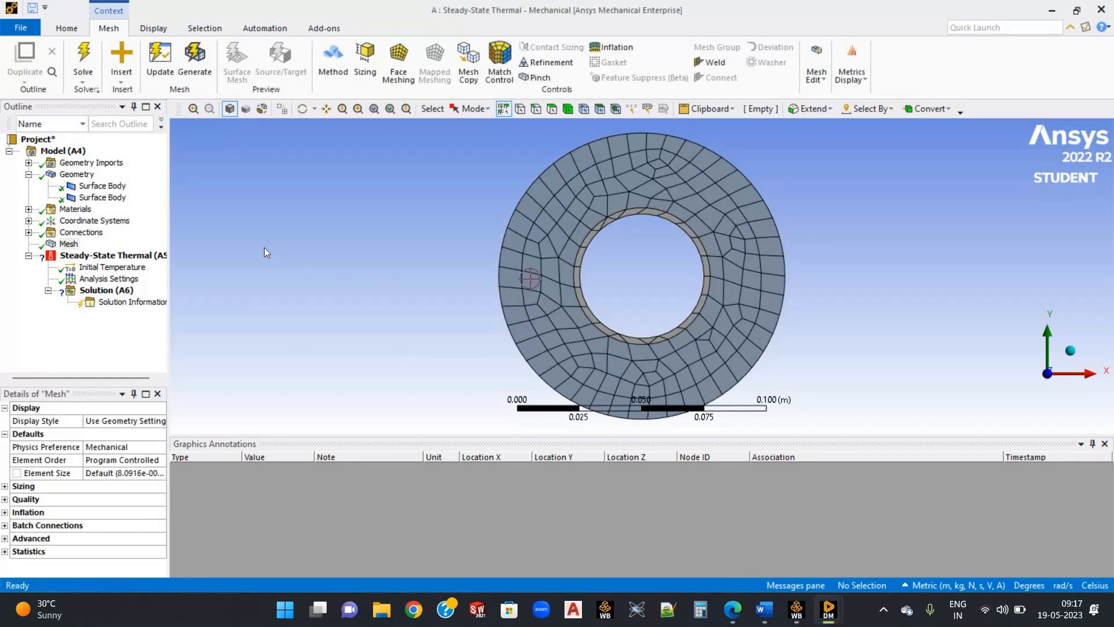
- Set the global mesh element size to 0.005 m and regenerate the mesh
{"action": "left_click", "coordinate": [125, 475]}
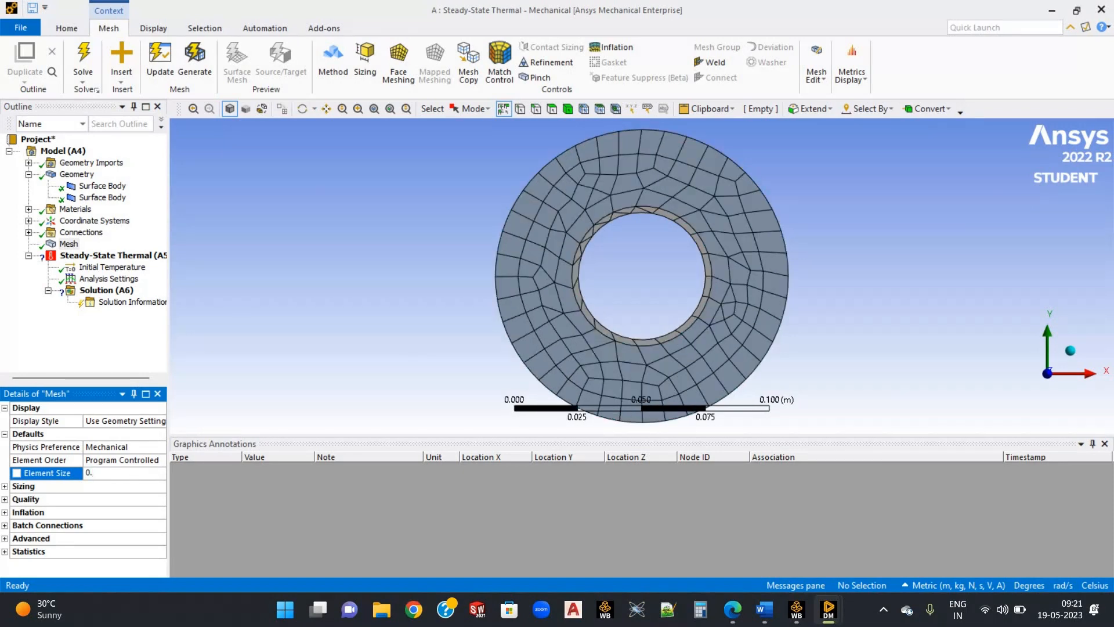
{"action": "type", "text": "005"}
{"action": "left_click", "coordinate": [68, 244]}
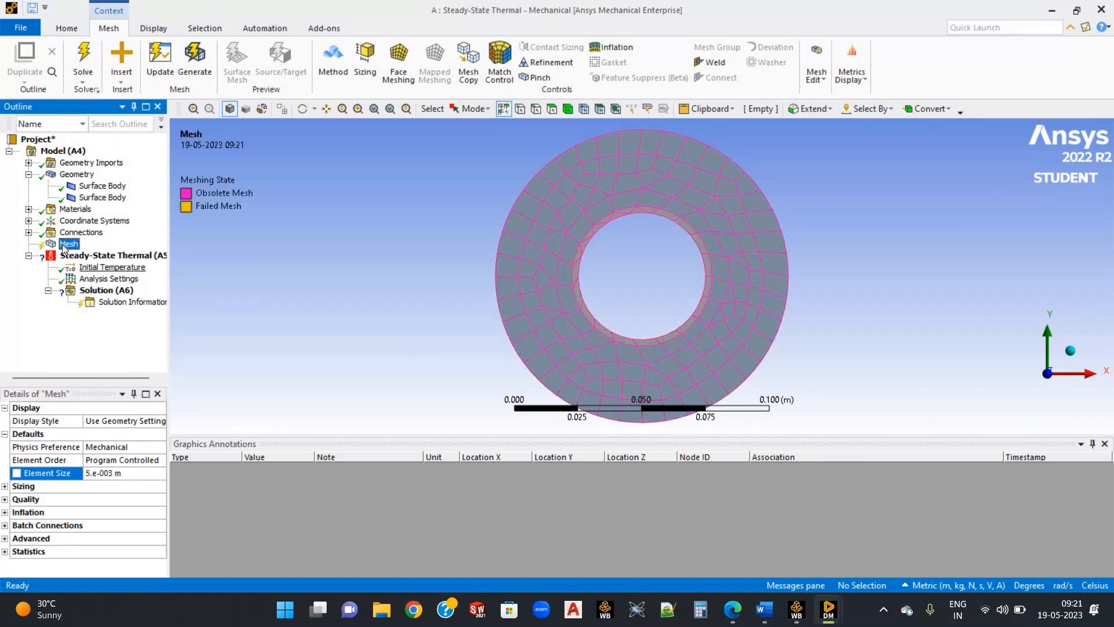
{"action": "right_click", "coordinate": [65, 244]}
{"action": "left_click", "coordinate": [86, 288]}
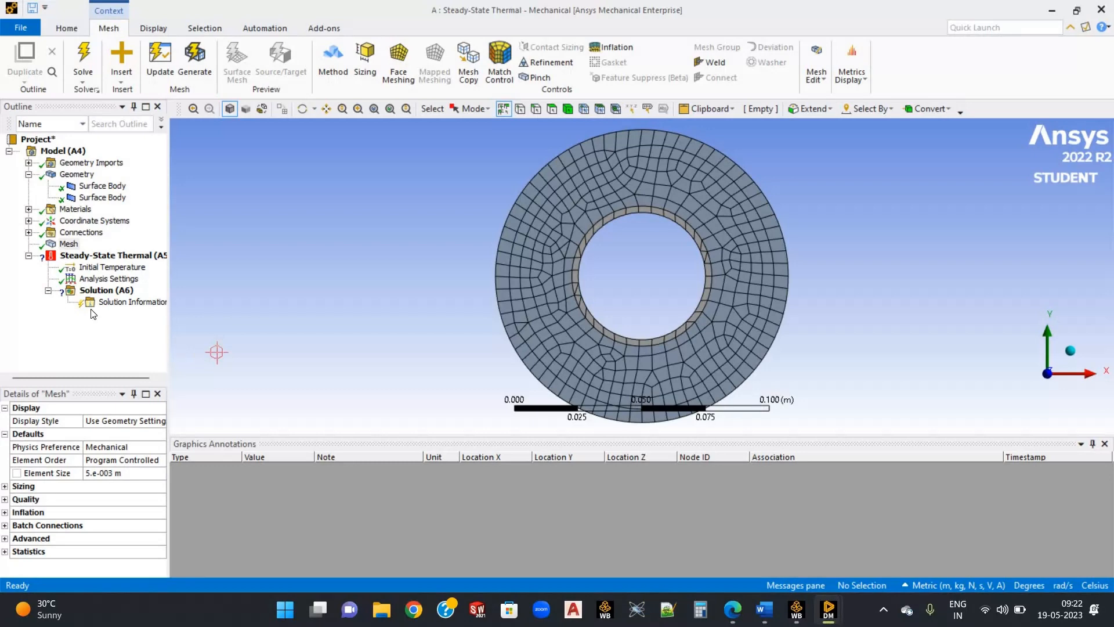
- Insert two Convection loads into the Steady-State Thermal analysis
{"action": "left_click", "coordinate": [96, 258]}
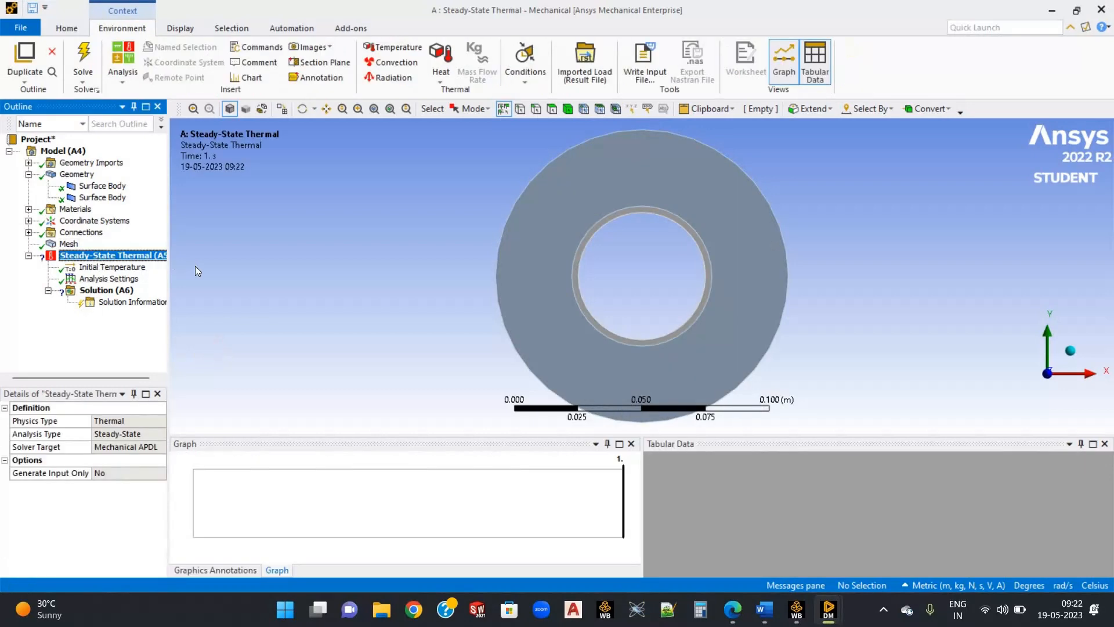
{"action": "right_click", "coordinate": [100, 258]}
{"action": "mouse_move", "coordinate": [174, 265]}
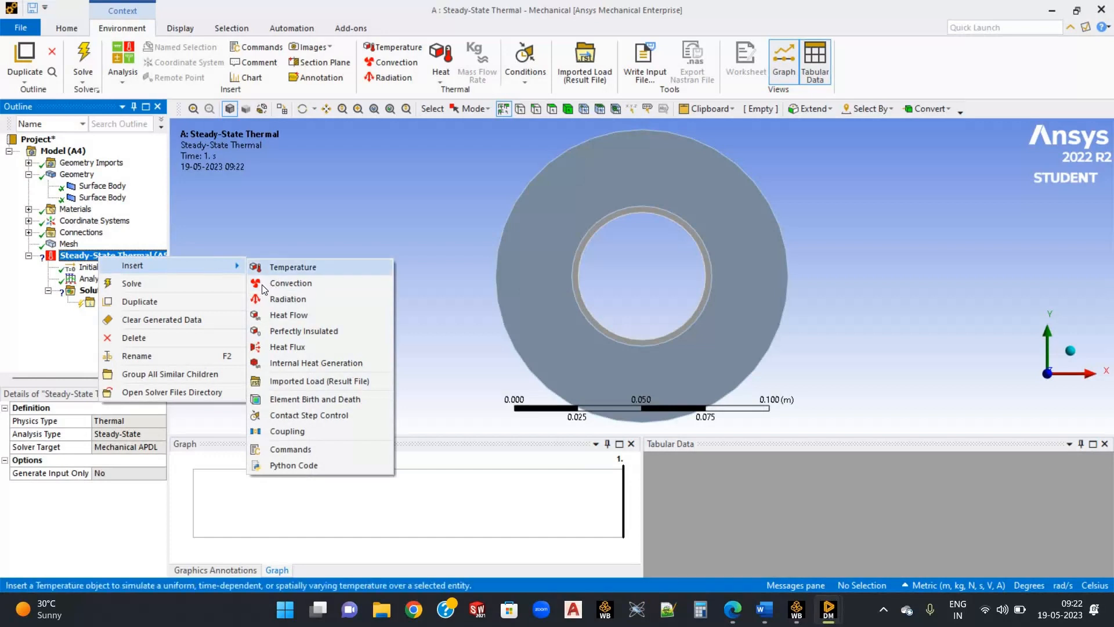
{"action": "left_click", "coordinate": [268, 283]}
{"action": "right_click", "coordinate": [133, 255]}
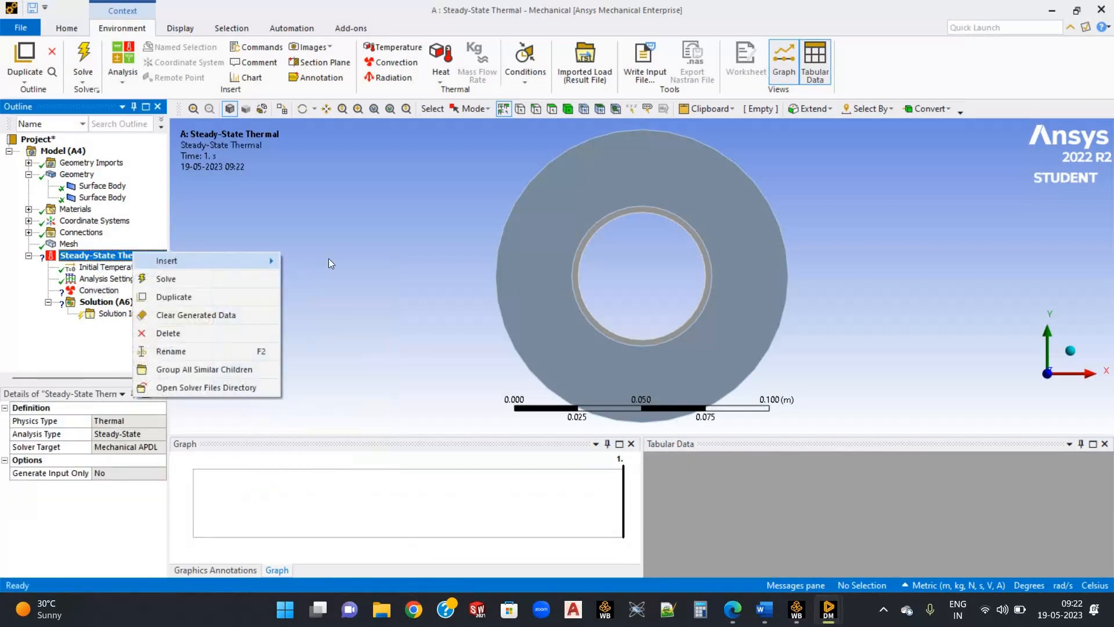
{"action": "mouse_move", "coordinate": [232, 260]}
{"action": "left_click", "coordinate": [323, 279]}
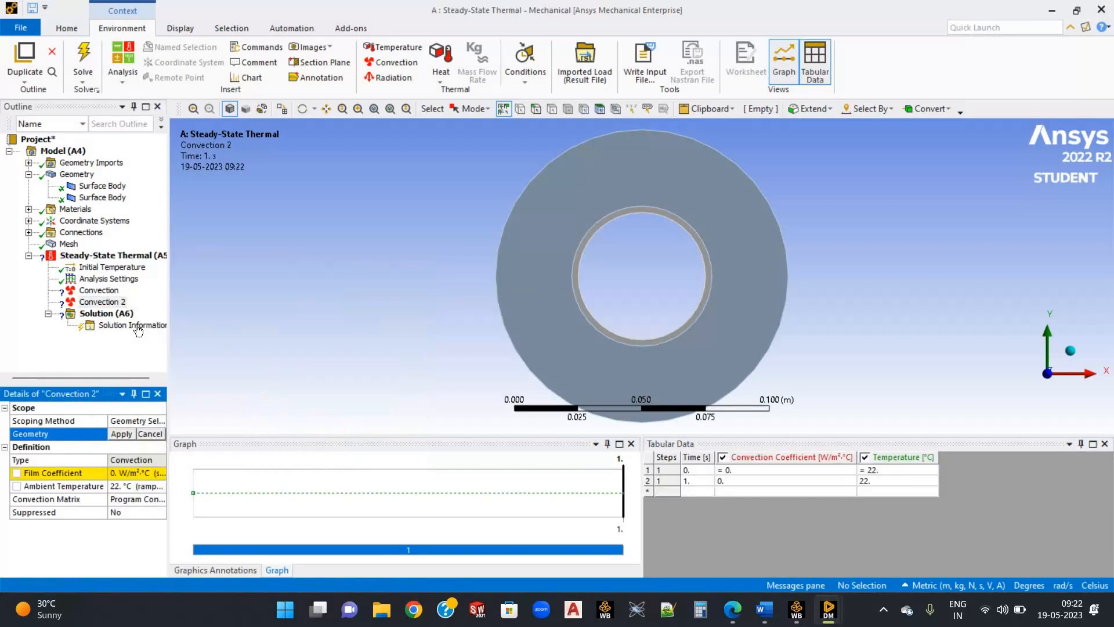
- Scope the first Convection load to the outer circular edge of the insulation
{"action": "left_click", "coordinate": [87, 291]}
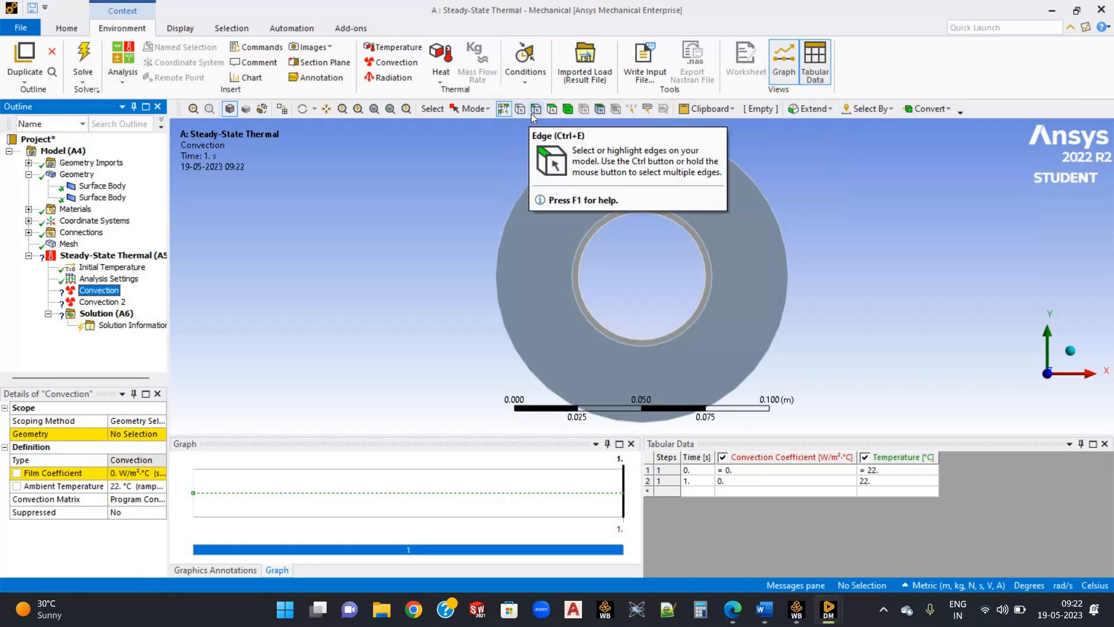
{"action": "key", "text": "ctrl+e"}
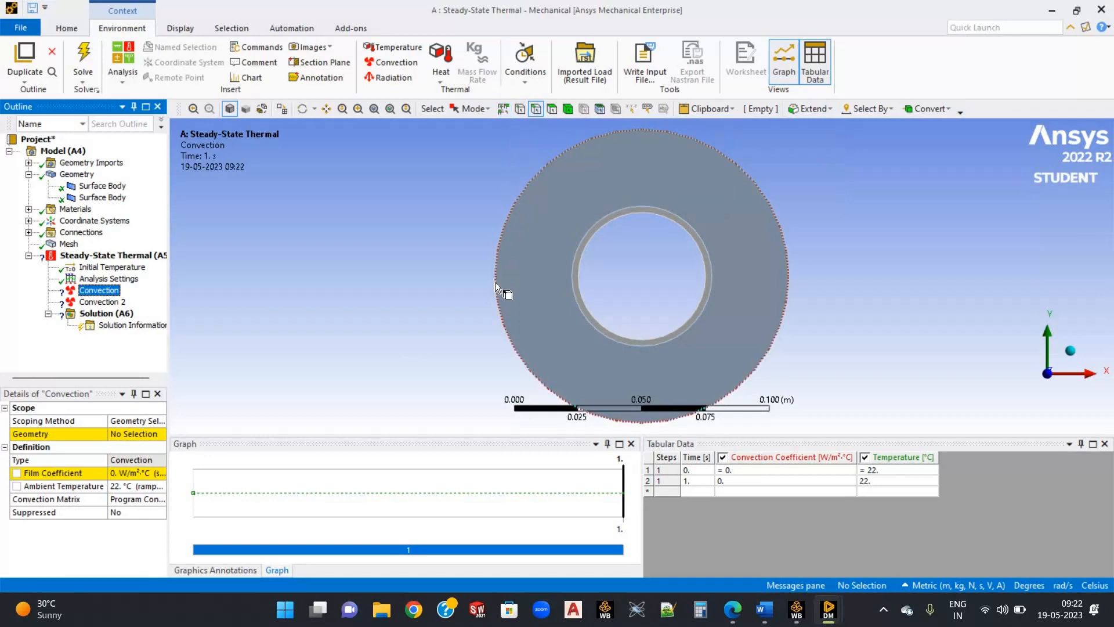
{"action": "left_click", "coordinate": [495, 282]}
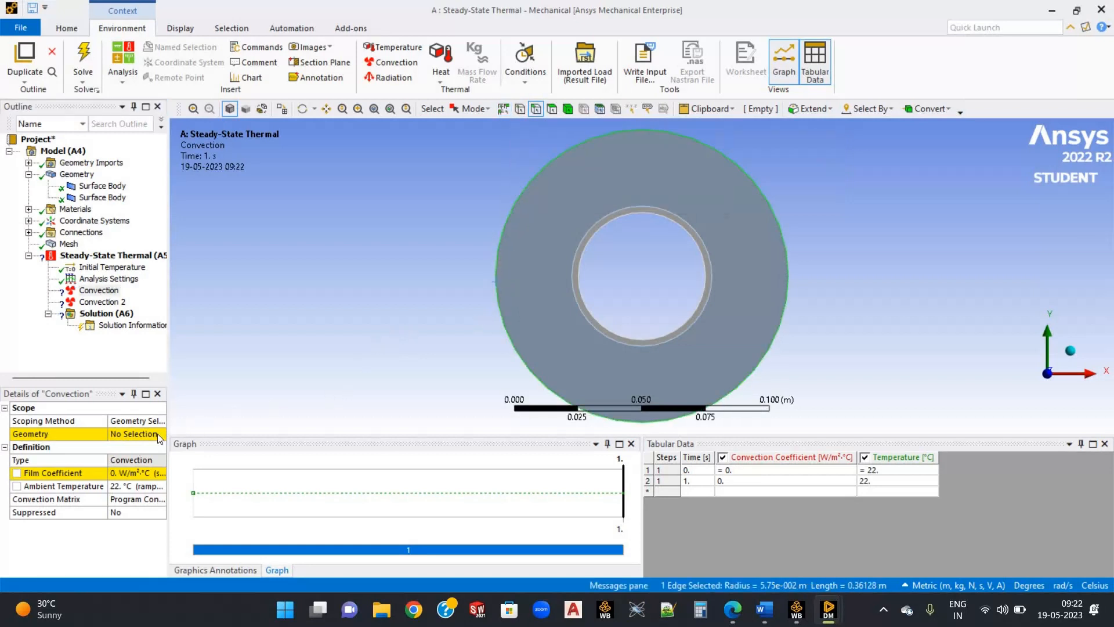
{"action": "left_click", "coordinate": [125, 436]}
{"action": "left_click", "coordinate": [123, 434]}
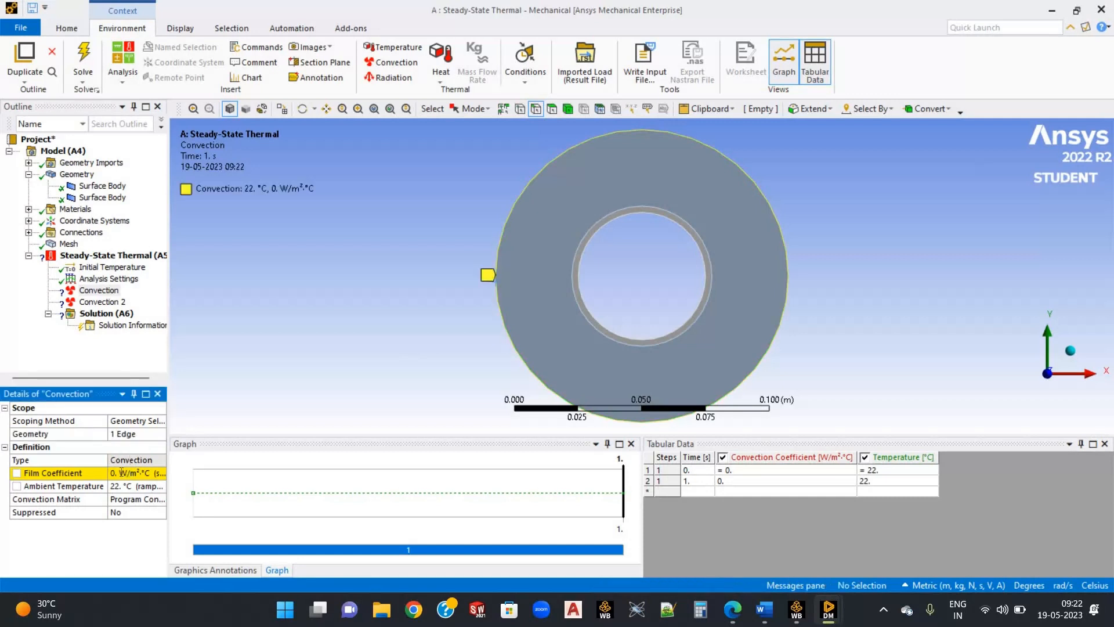
- Check the convection data in the PDF in Edge, return to Mechanical and set the first Convection's film coefficient to 18 W/m²·°C
{"action": "left_click", "coordinate": [122, 471]}
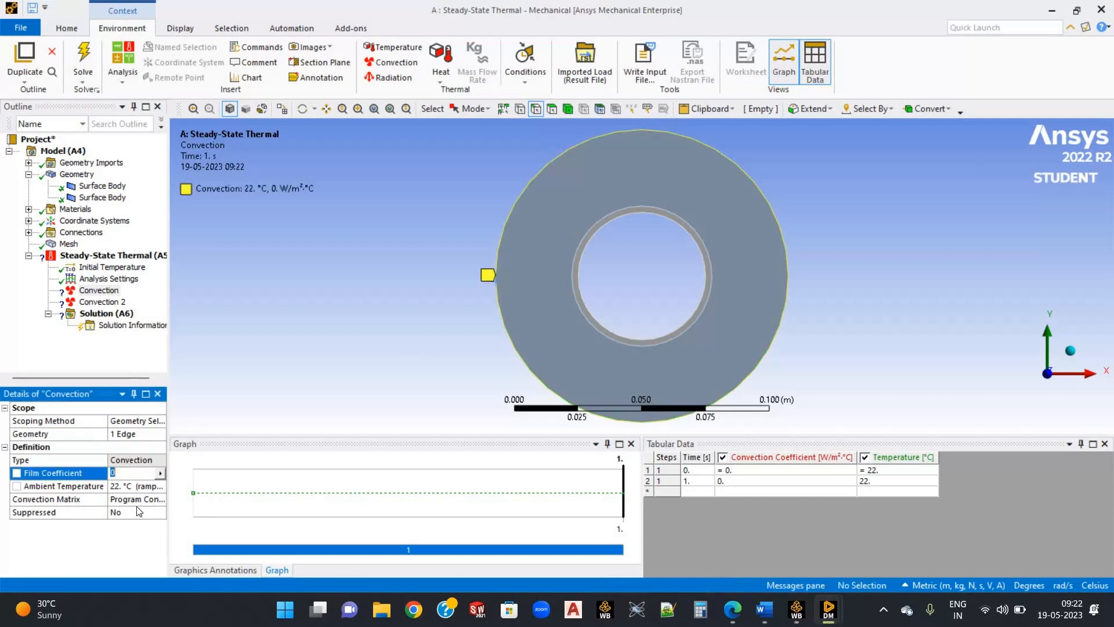
{"action": "left_click", "coordinate": [131, 473]}
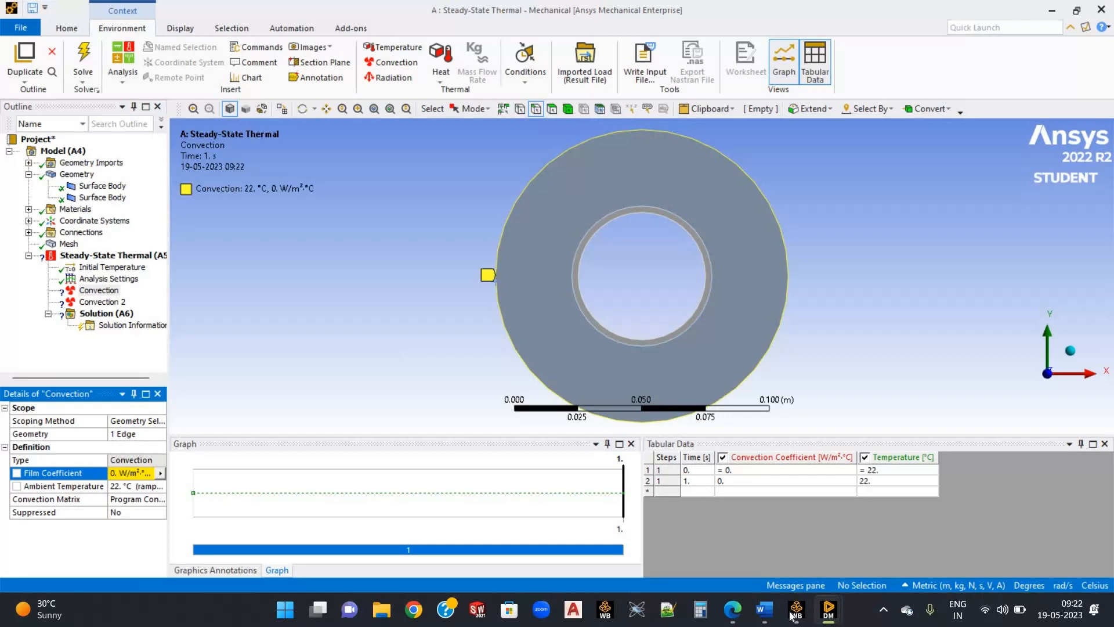
{"action": "left_click", "coordinate": [733, 612]}
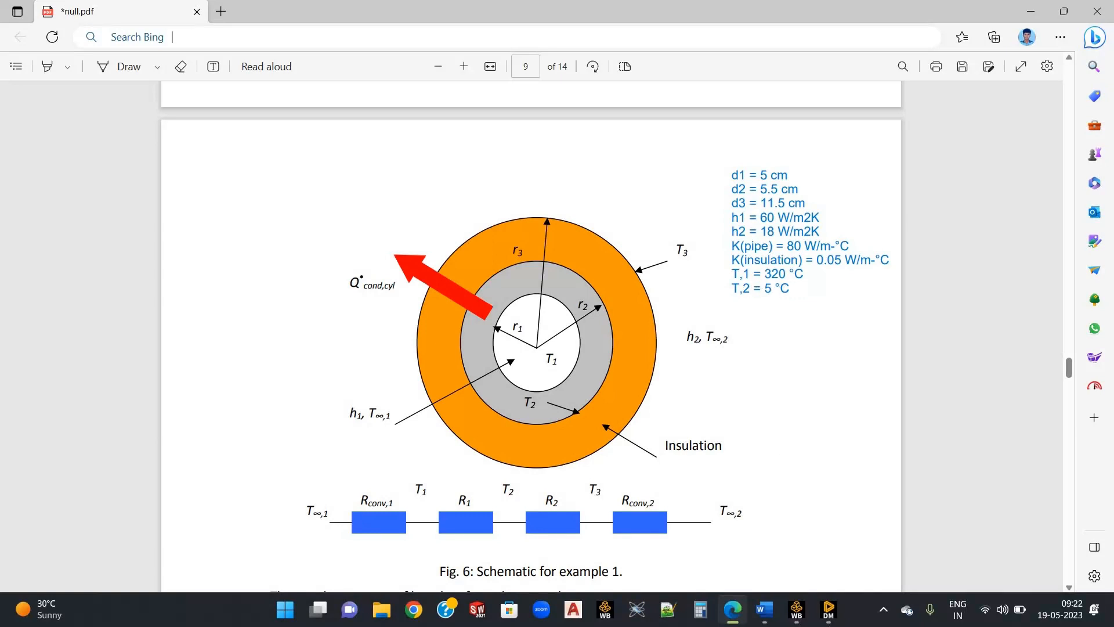
{"action": "mouse_move", "coordinate": [829, 610]}
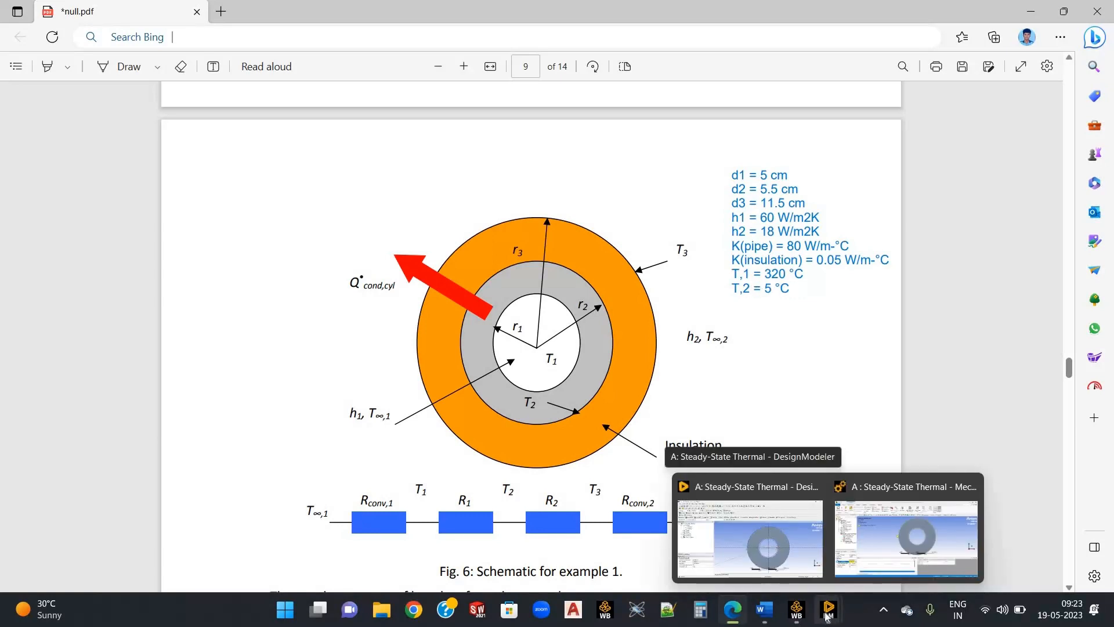
{"action": "left_click", "coordinate": [910, 532]}
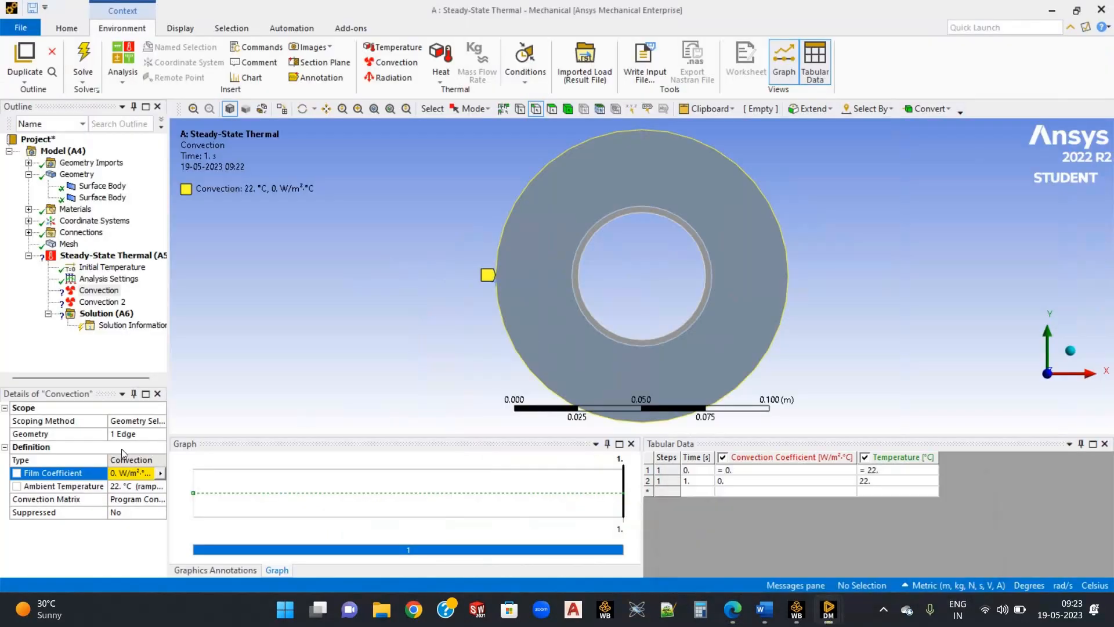
{"action": "left_click", "coordinate": [126, 475]}
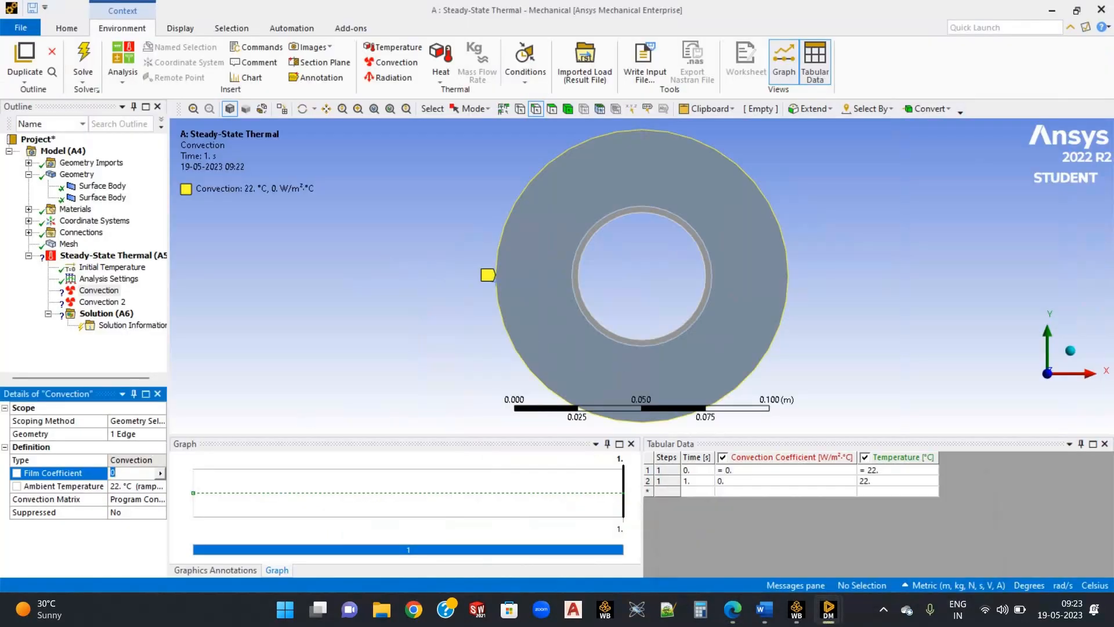
{"action": "type", "text": "18"}
{"action": "key", "text": "Return"}
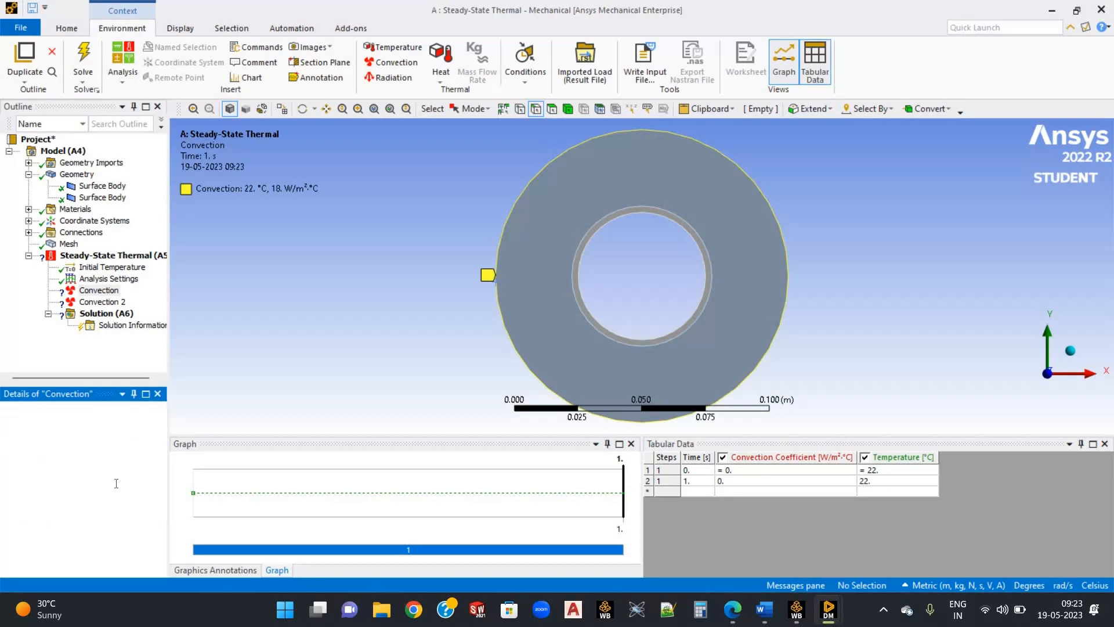
- Set the ambient temperature of the first Convection load to 5 °C
{"action": "left_click", "coordinate": [116, 485]}
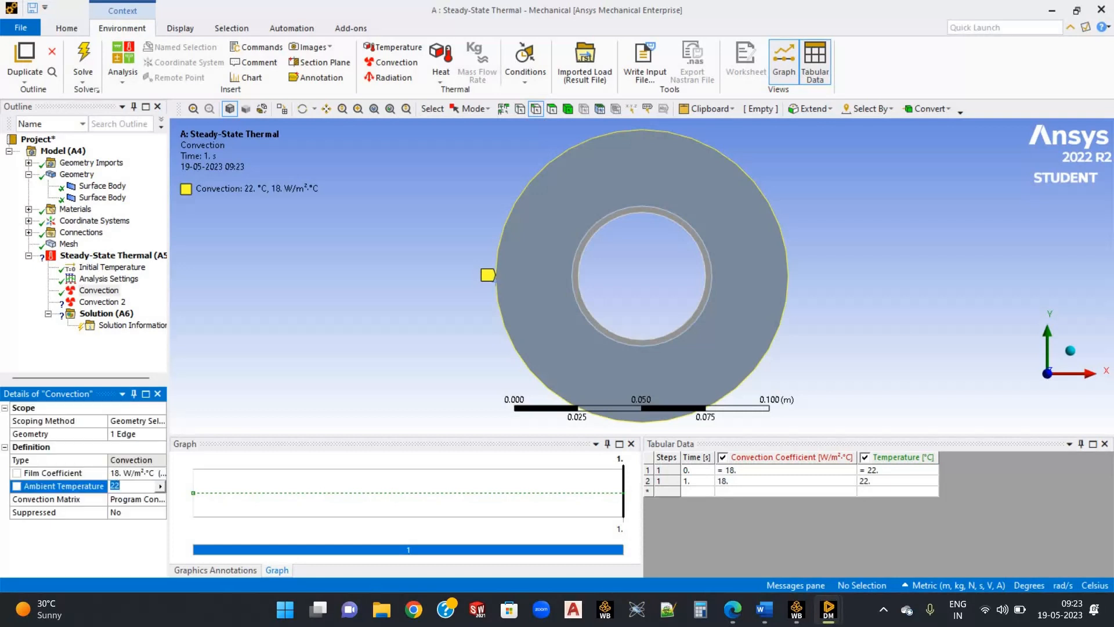
{"action": "type", "text": "5"}
{"action": "key", "text": "Return"}
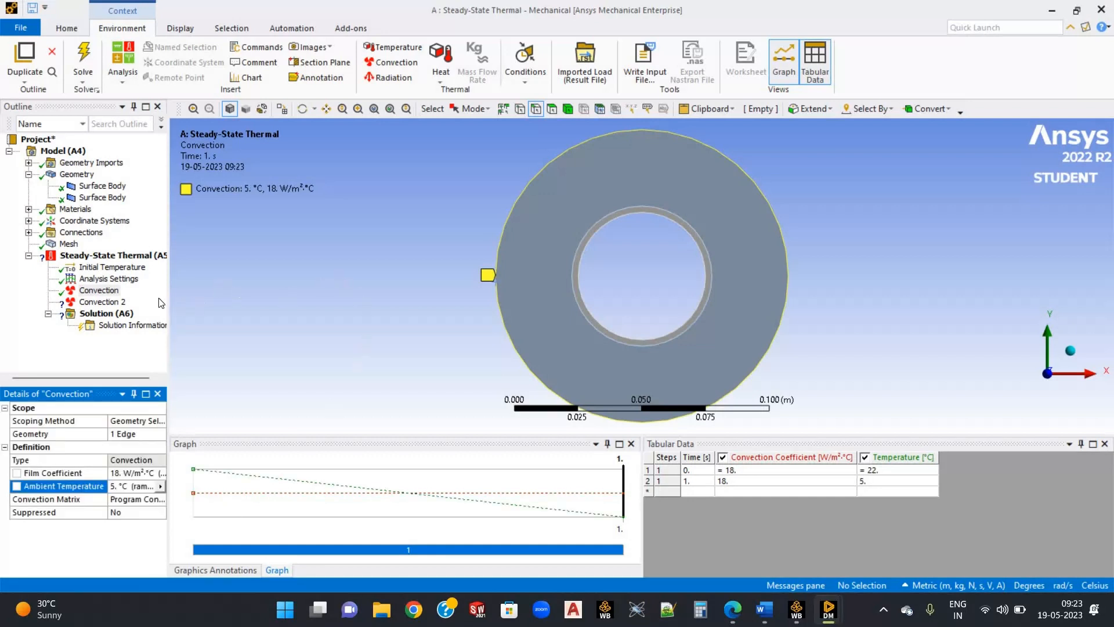
- Scope the Convection 2 load to the innermost circular edge of the cast iron pipe
{"action": "left_click", "coordinate": [122, 303]}
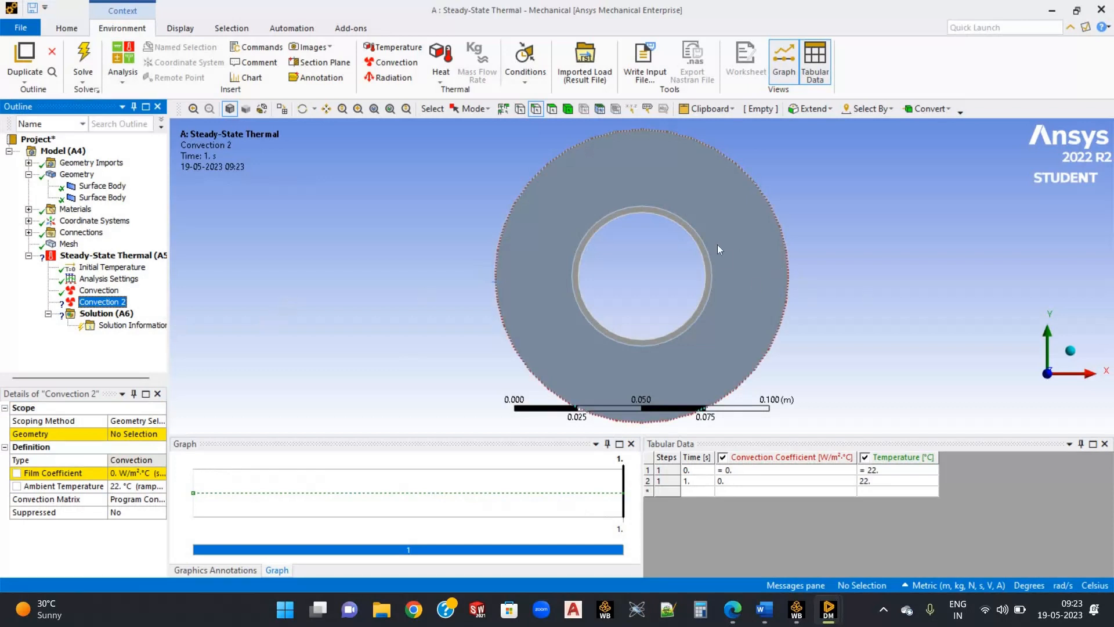
{"action": "left_click", "coordinate": [644, 302]}
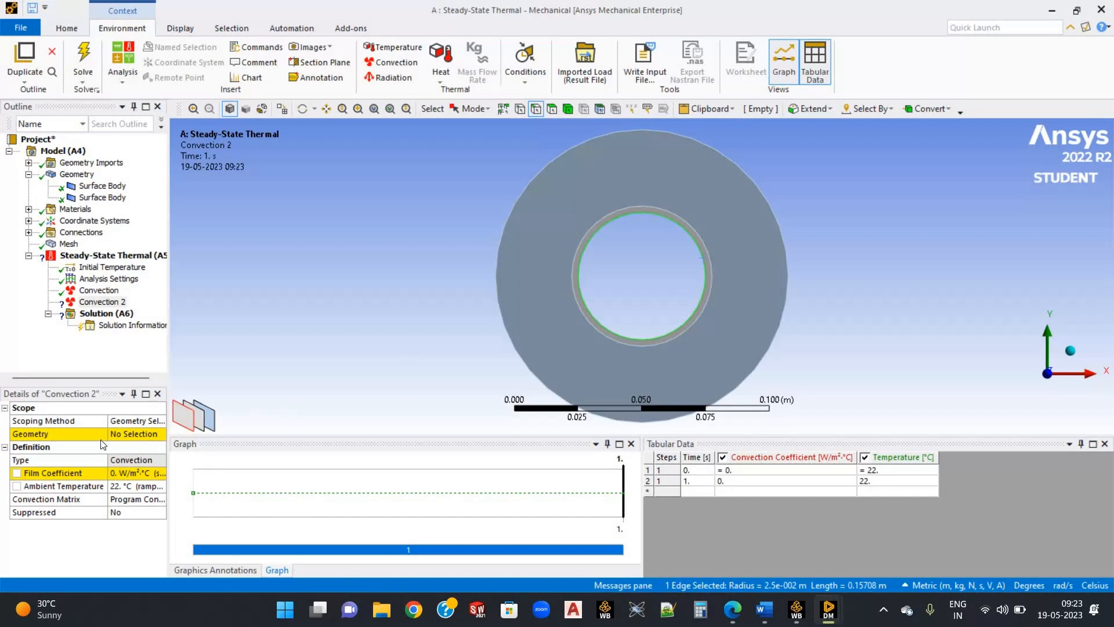
{"action": "left_click", "coordinate": [121, 434]}
{"action": "left_click", "coordinate": [123, 433]}
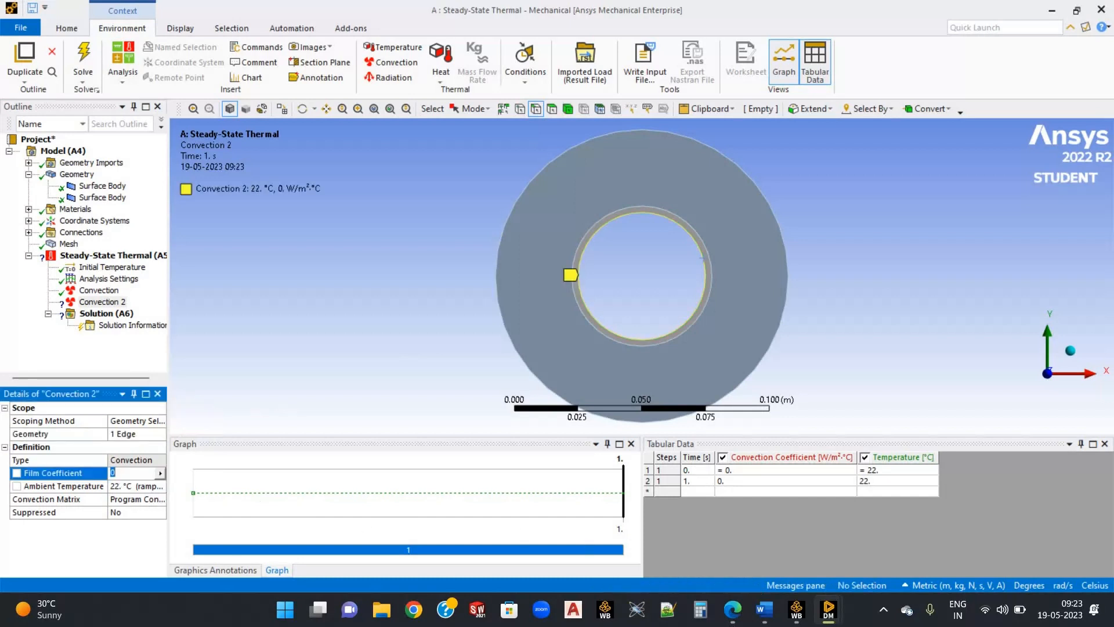
- Check the inner convection data in the PDF in Edge, return to Mechanical and set Convection 2's film coefficient to 60 W/m²·°C
{"action": "left_click", "coordinate": [749, 522]}
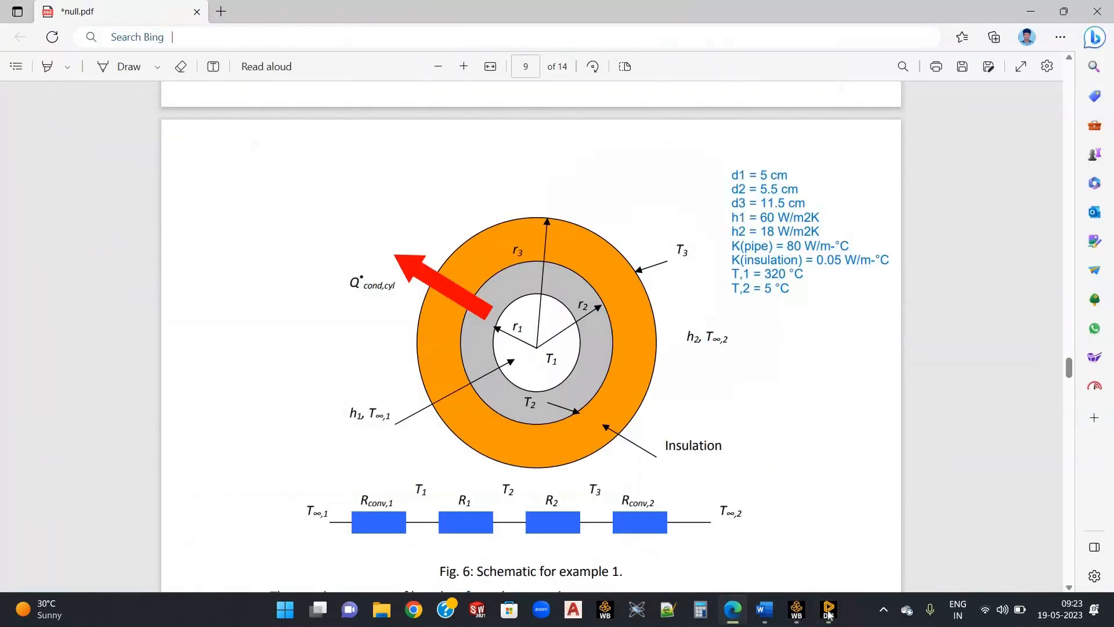
{"action": "mouse_move", "coordinate": [829, 615]}
{"action": "left_click", "coordinate": [905, 528]}
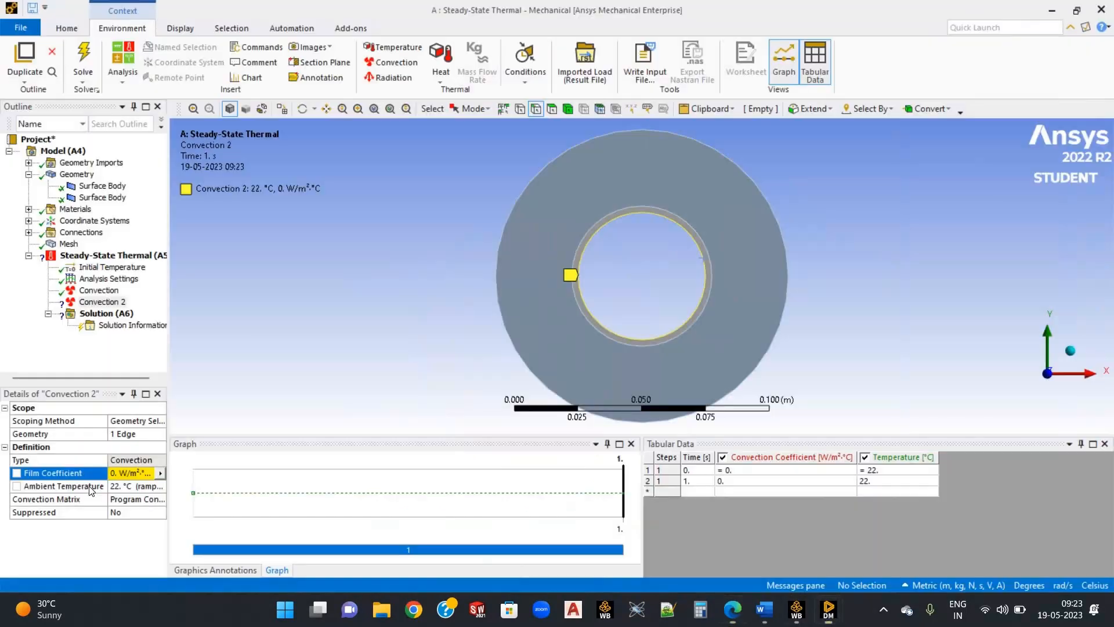
{"action": "left_click", "coordinate": [116, 474]}
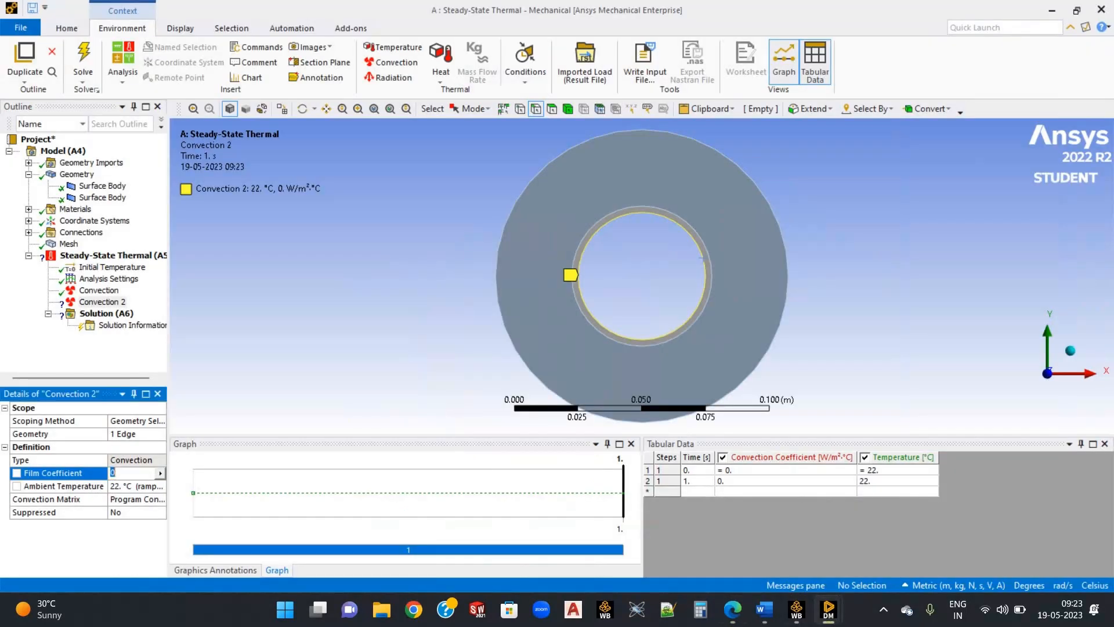
{"action": "type", "text": "60"}
- Set the ambient temperature of the Convection 2 load to 320 °C
{"action": "left_click", "coordinate": [115, 485]}
{"action": "type", "text": "320"}
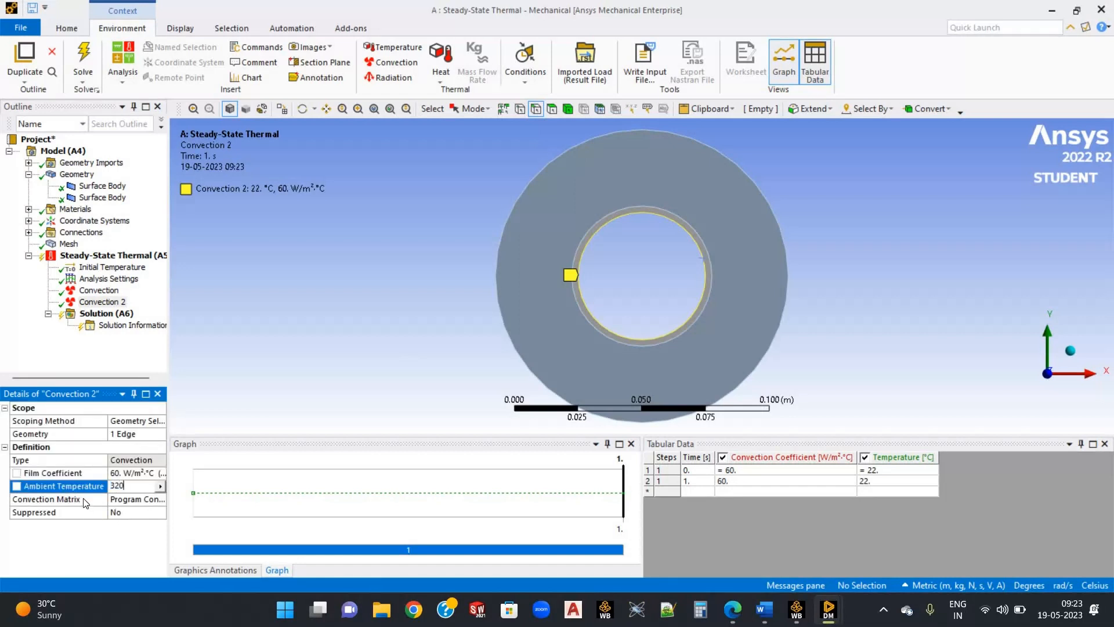
{"action": "key", "text": "Return"}
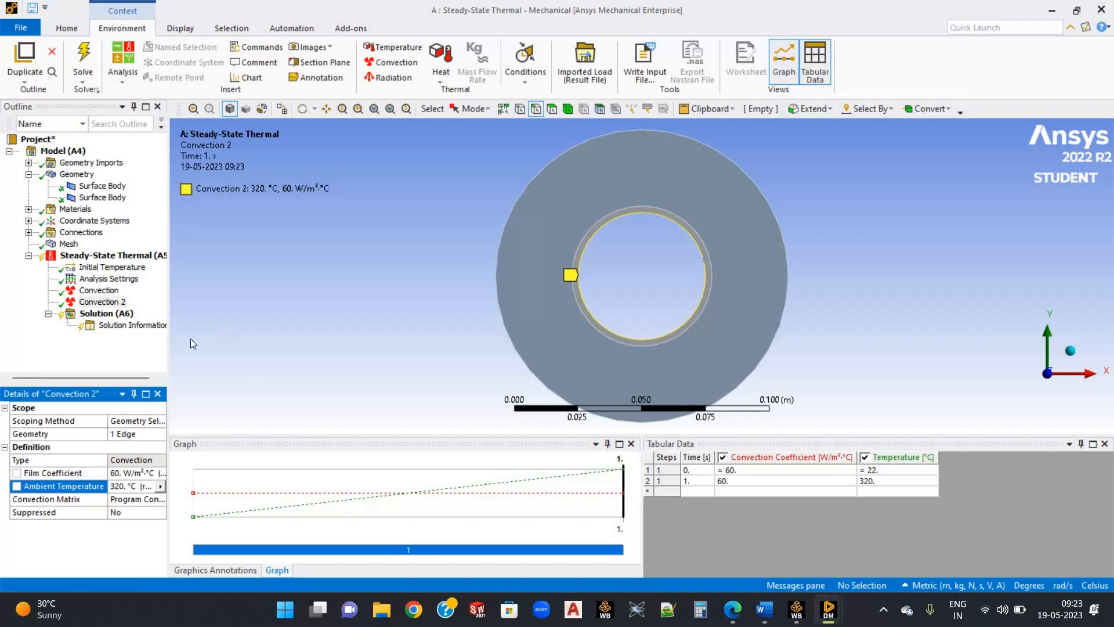
- Solve the Steady-State Thermal analysis with both convection loads applied
{"action": "left_click", "coordinate": [105, 255]}
{"action": "right_click", "coordinate": [104, 255]}
{"action": "key", "text": "Return"}
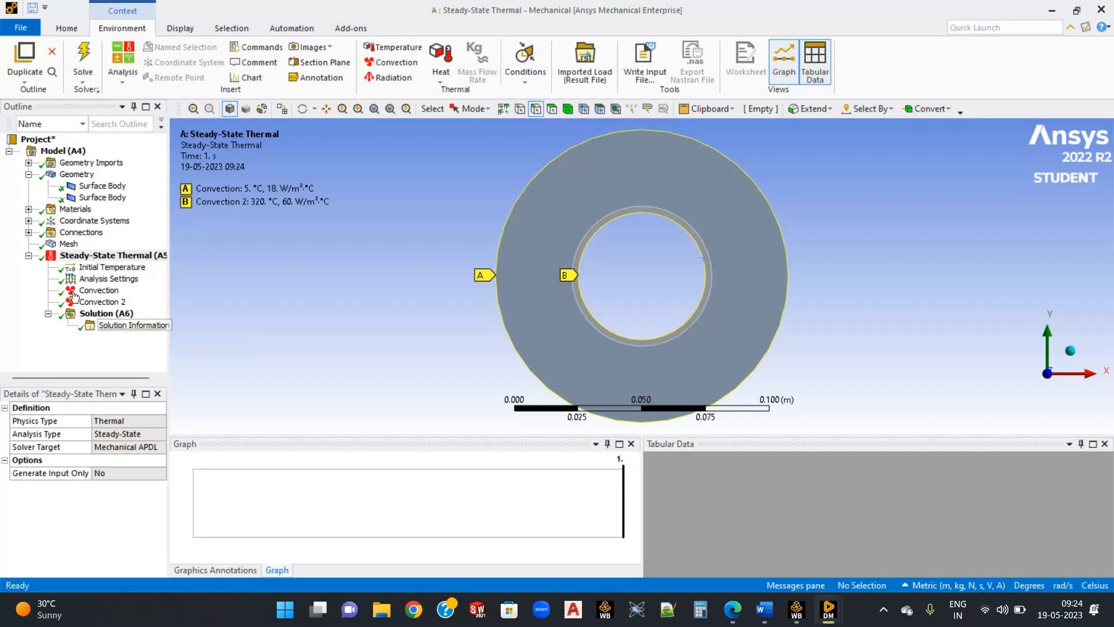
- Add a Temperature result and a Total Heat Flux result for all bodies to the solution
{"action": "left_click", "coordinate": [90, 314]}
{"action": "right_click", "coordinate": [90, 314]}
{"action": "mouse_move", "coordinate": [174, 316]}
{"action": "mouse_move", "coordinate": [335, 319]}
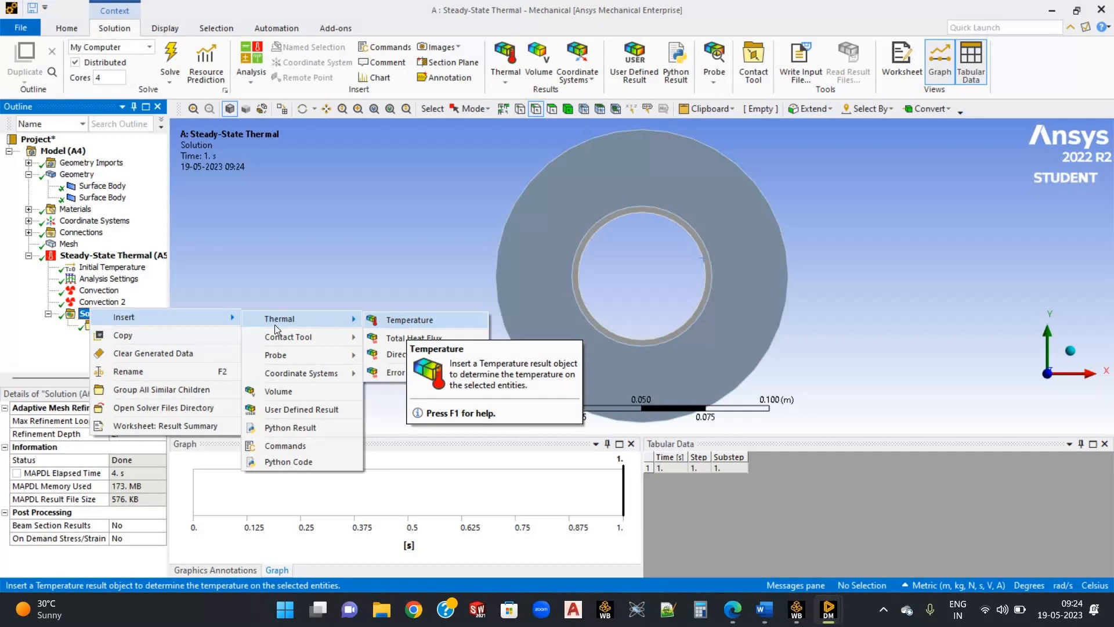
{"action": "left_click", "coordinate": [408, 325]}
{"action": "left_click", "coordinate": [123, 318]}
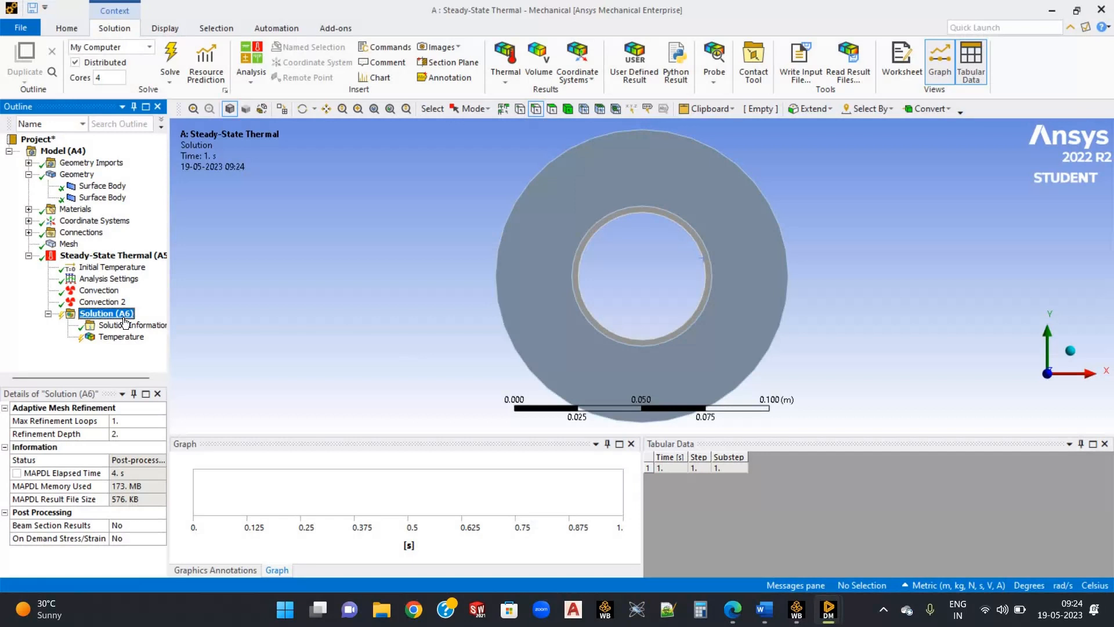
{"action": "right_click", "coordinate": [125, 321]}
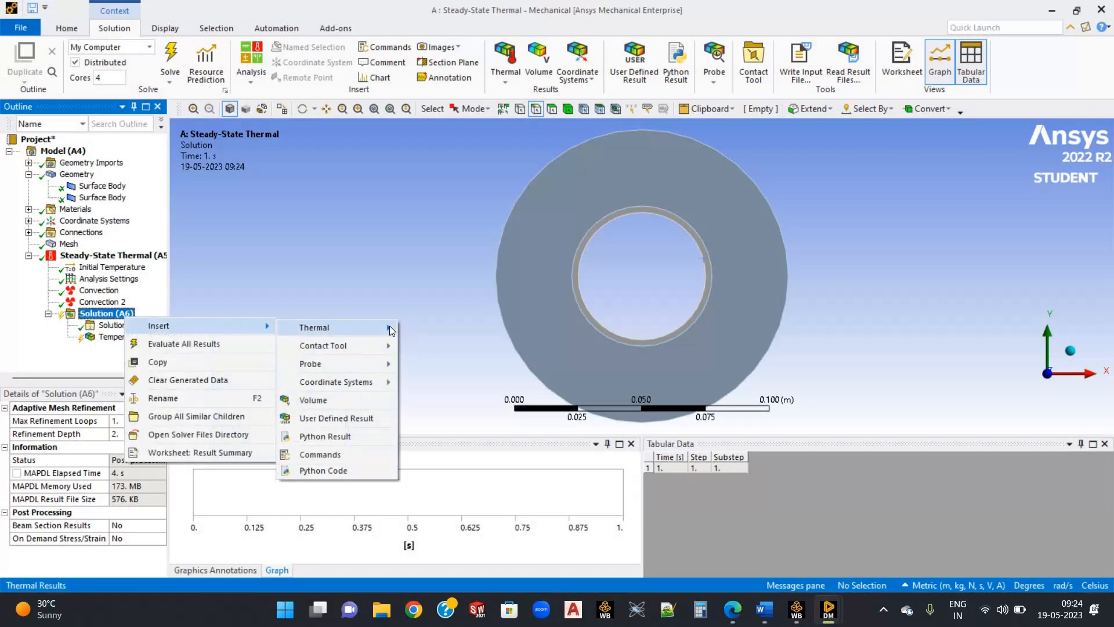
{"action": "mouse_move", "coordinate": [390, 327]}
{"action": "left_click", "coordinate": [449, 346]}
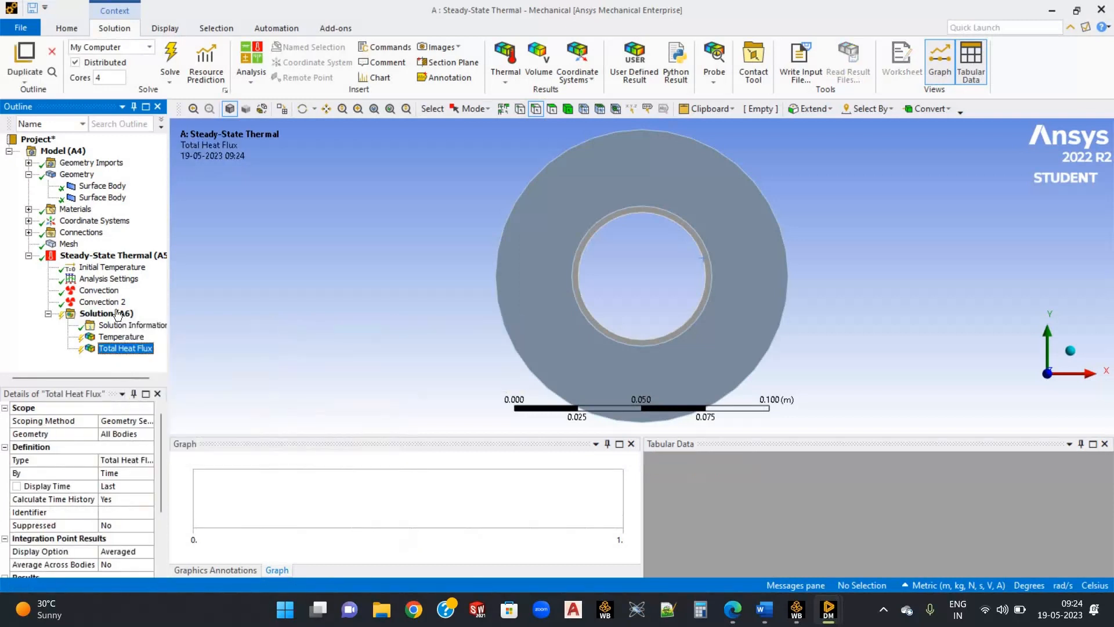
- Evaluate all results of the solution
{"action": "left_click", "coordinate": [117, 313]}
{"action": "right_click", "coordinate": [119, 314]}
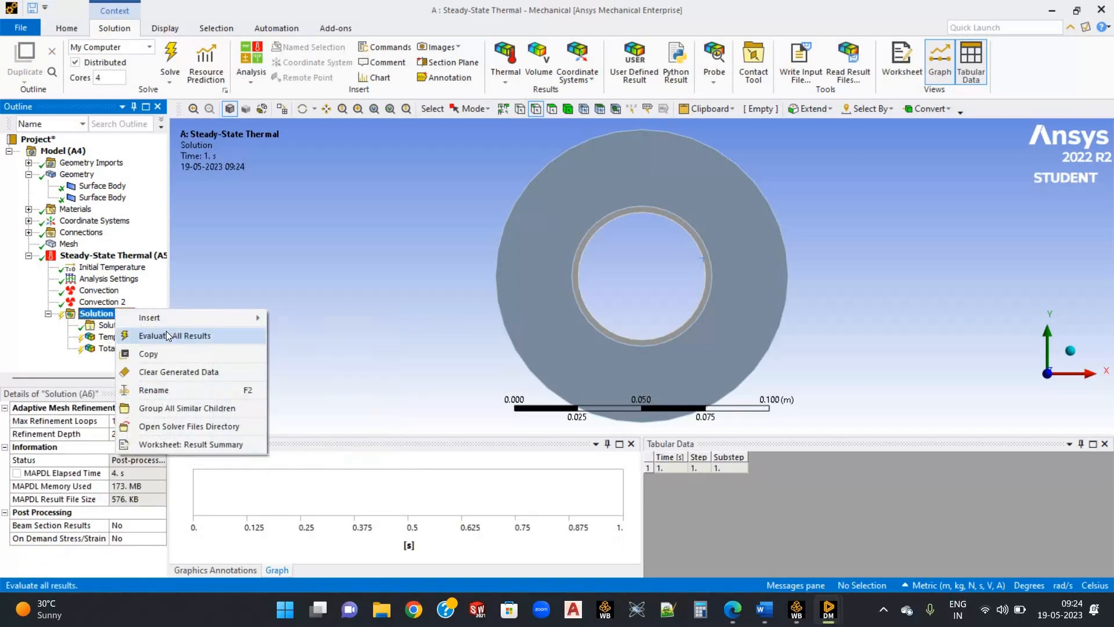
{"action": "left_click", "coordinate": [166, 332]}
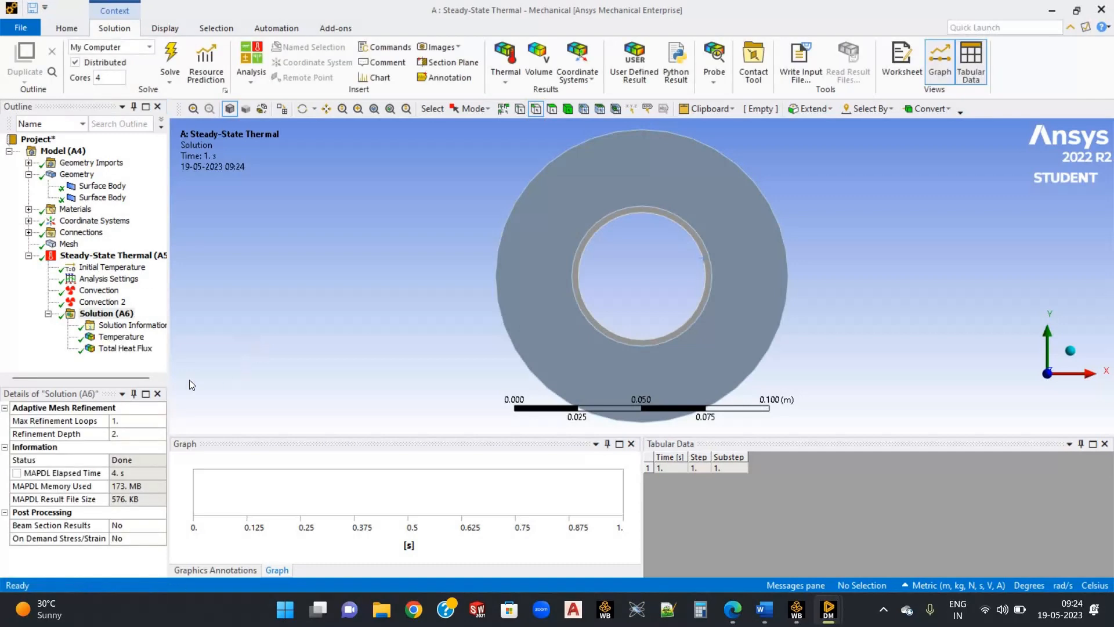
- Display the Temperature result, play and pause its animation, view the Total Heat Flux contours and return to the Temperature result
{"action": "left_click", "coordinate": [122, 338]}
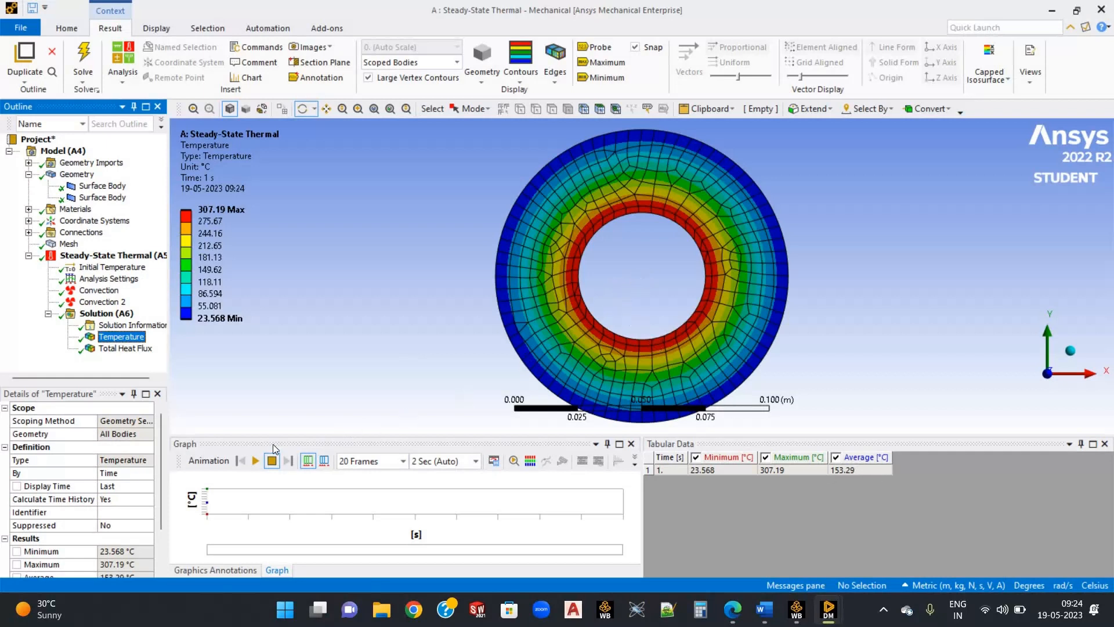
{"action": "left_click", "coordinate": [253, 462]}
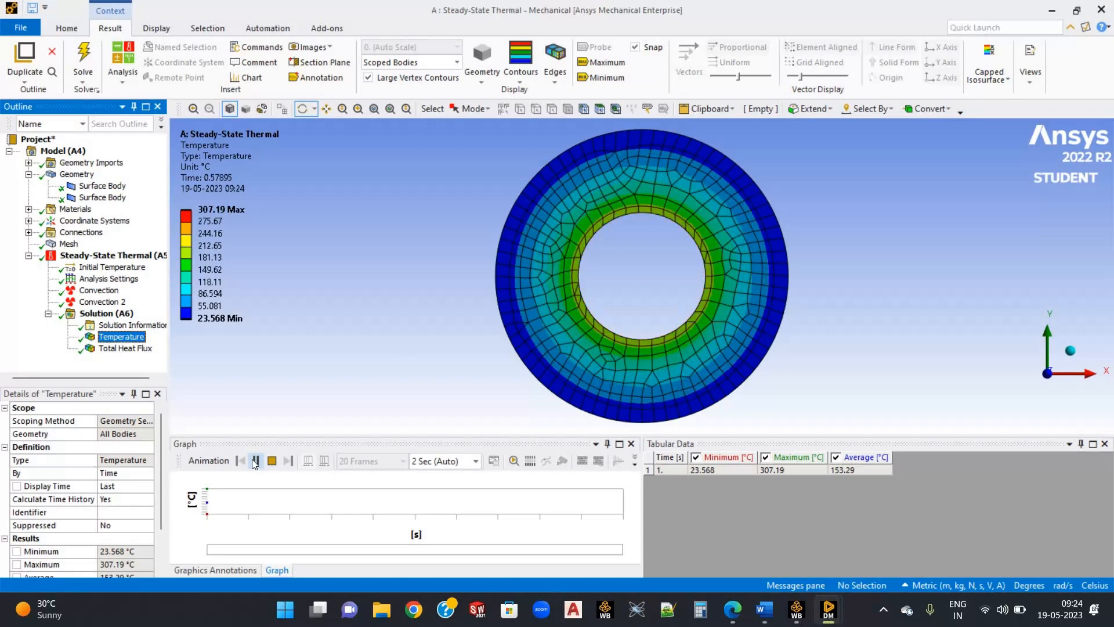
{"action": "left_click", "coordinate": [254, 462]}
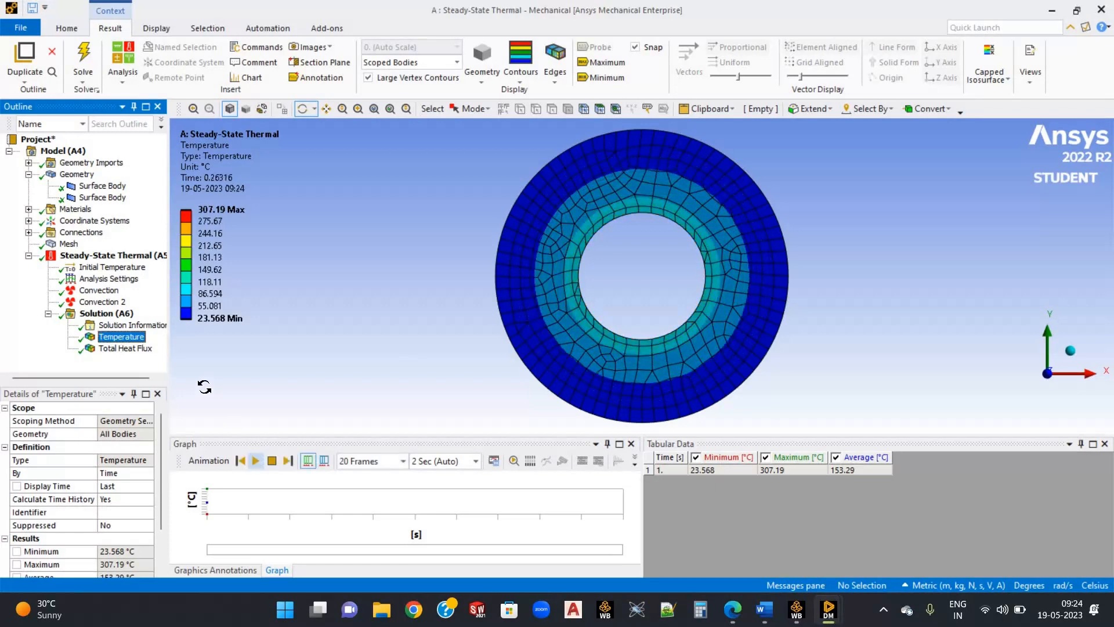
{"action": "left_click", "coordinate": [119, 346]}
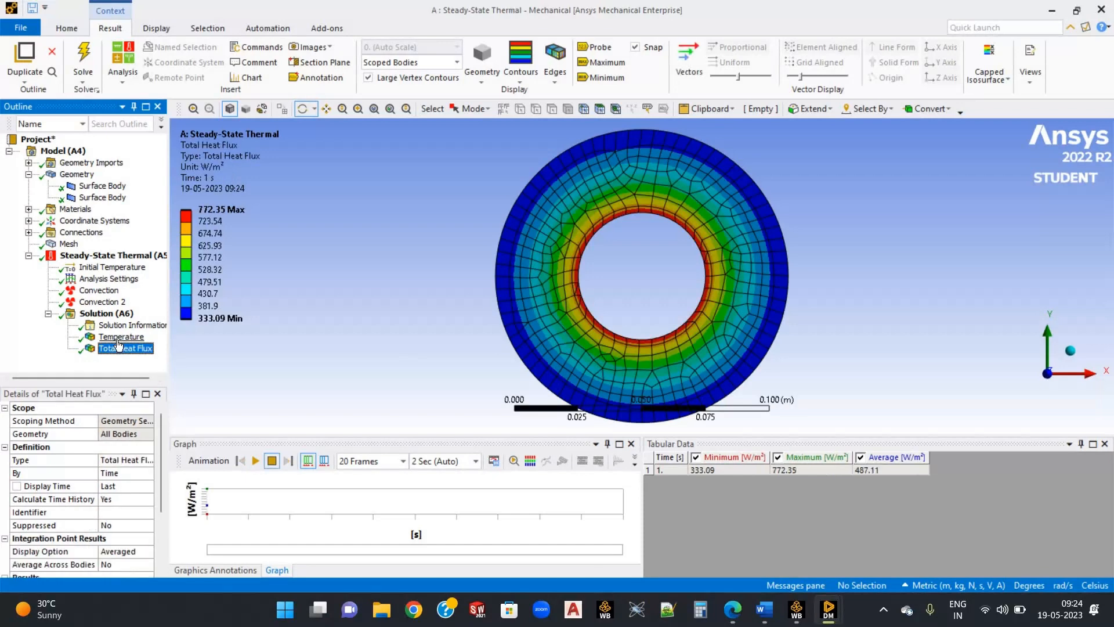
{"action": "left_click", "coordinate": [117, 339]}
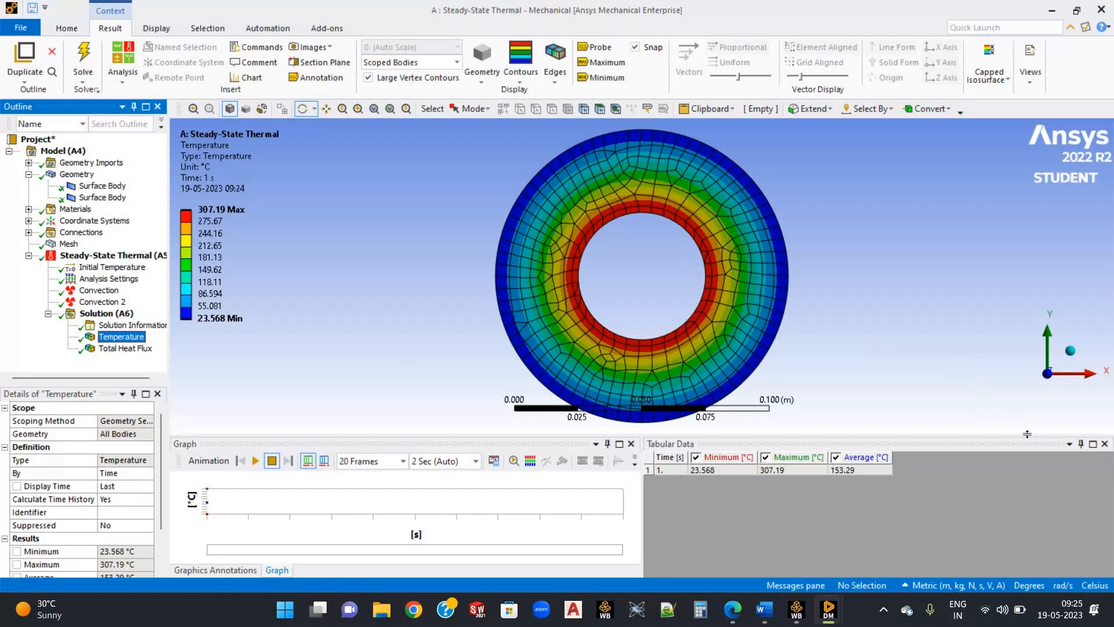
- Enlarge the graphics area and probe the temperature at the pipe's inner edge, the pipe-insulation interface and the insulation's outer edge
{"action": "left_click_drag", "start_coordinate": [1027, 434], "coordinate": [1032, 473]}
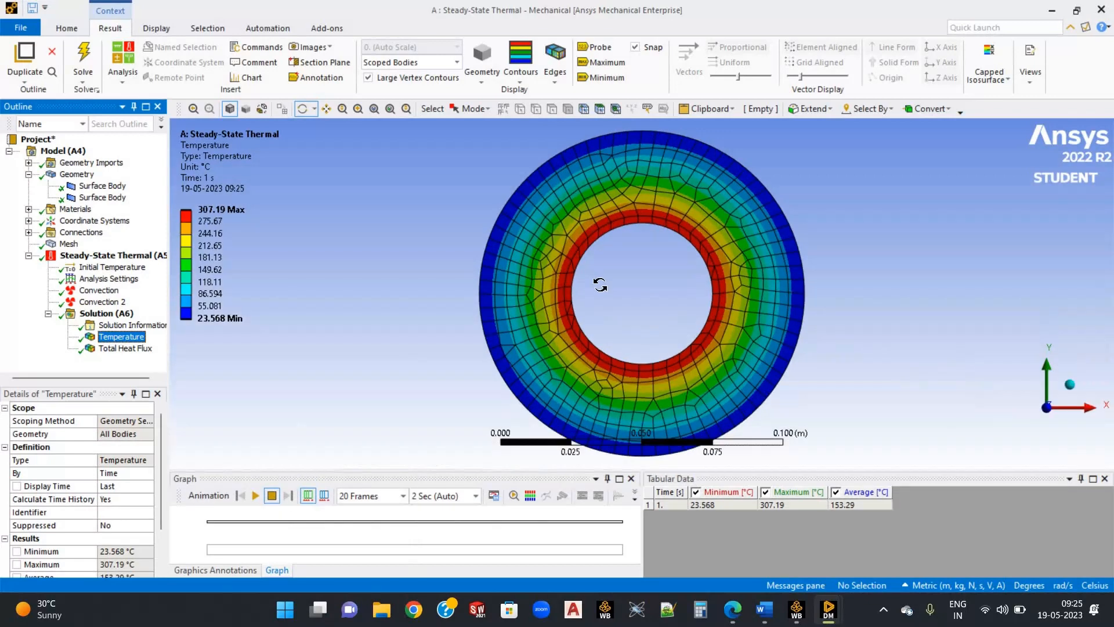
{"action": "left_click", "coordinate": [596, 49]}
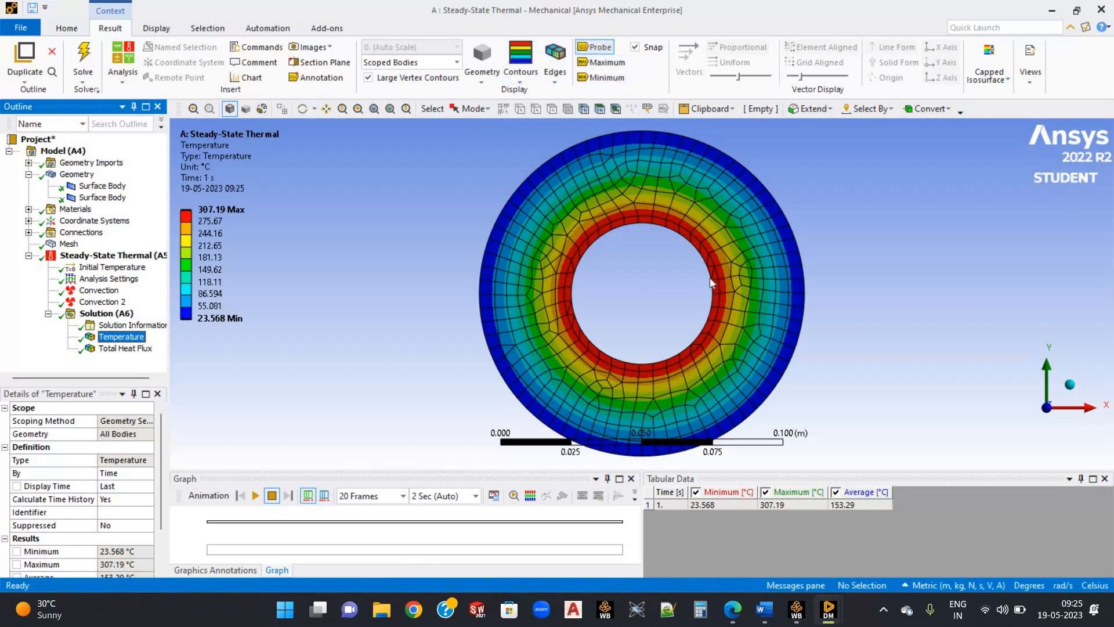
{"action": "scroll", "coordinate": [709, 278], "scroll_direction": "up", "scroll_amount": 6}
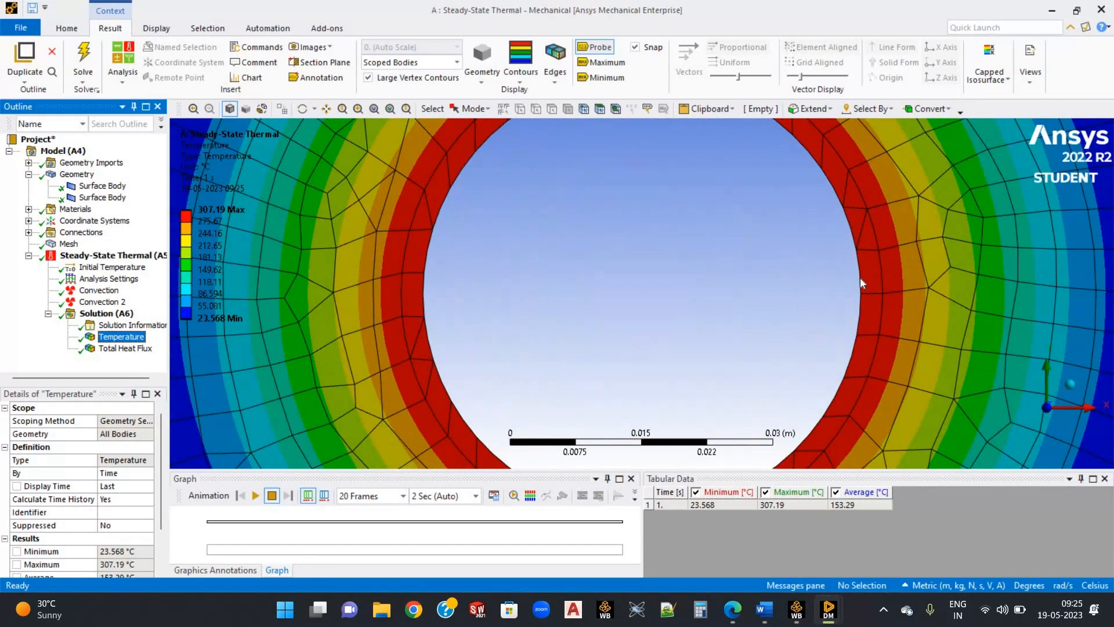
{"action": "mouse_move", "coordinate": [861, 278]}
{"action": "left_click", "coordinate": [872, 280]}
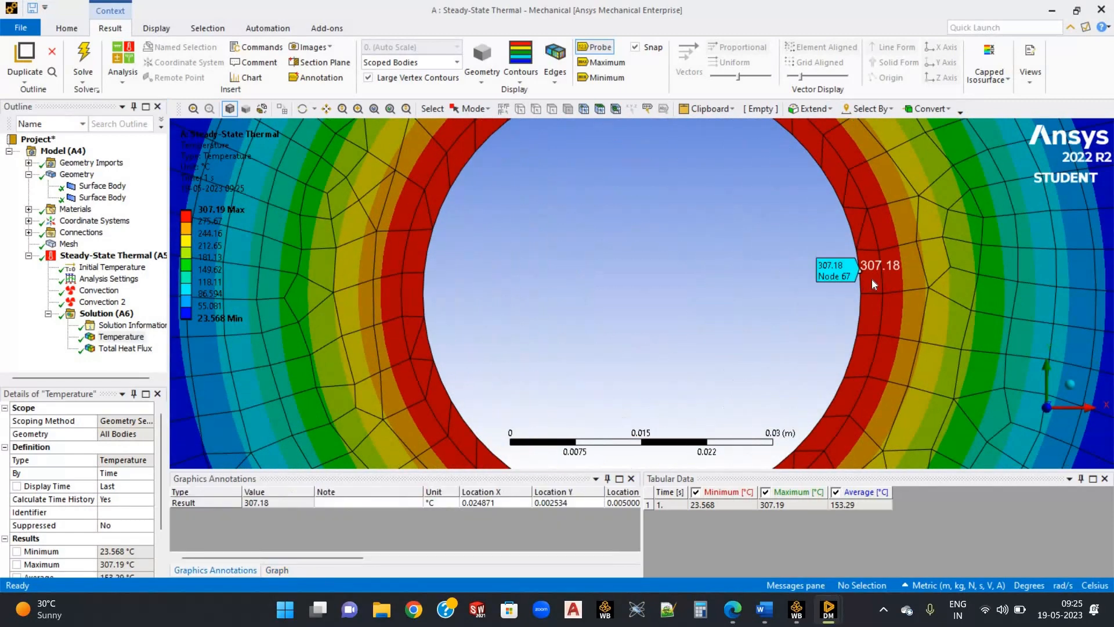
{"action": "left_click", "coordinate": [880, 314]}
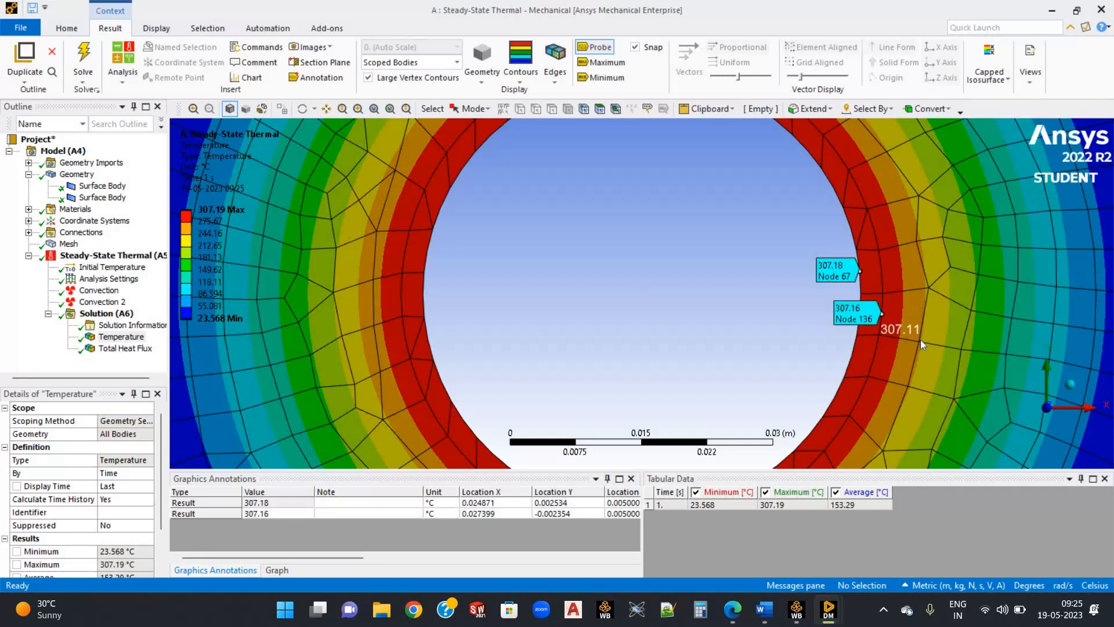
{"action": "scroll", "coordinate": [917, 339], "scroll_direction": "down", "scroll_amount": 3}
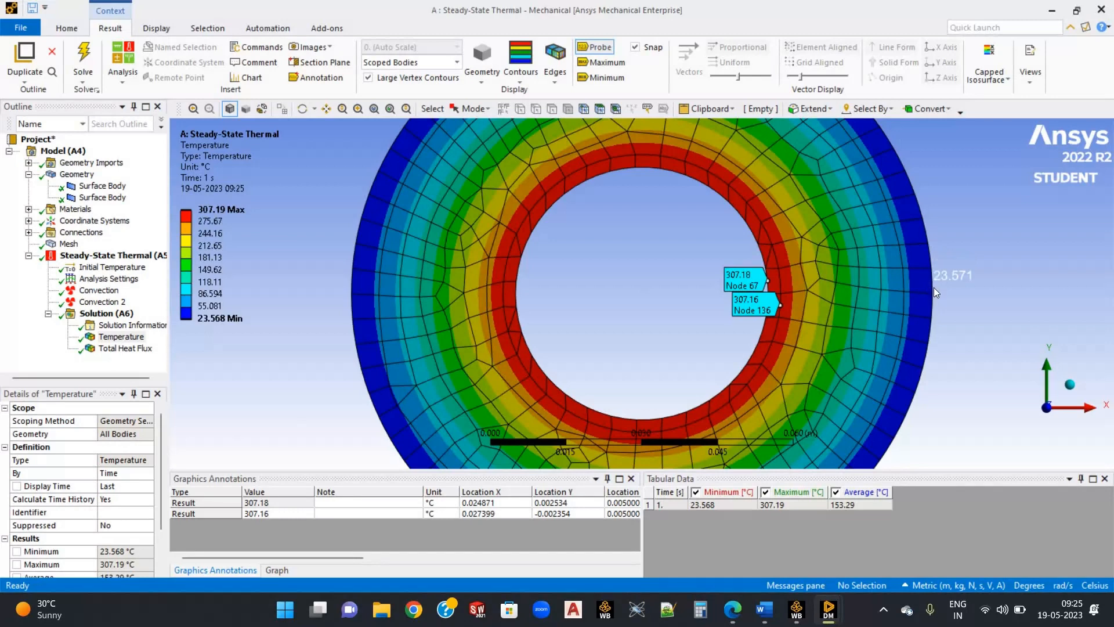
{"action": "left_click", "coordinate": [932, 282]}
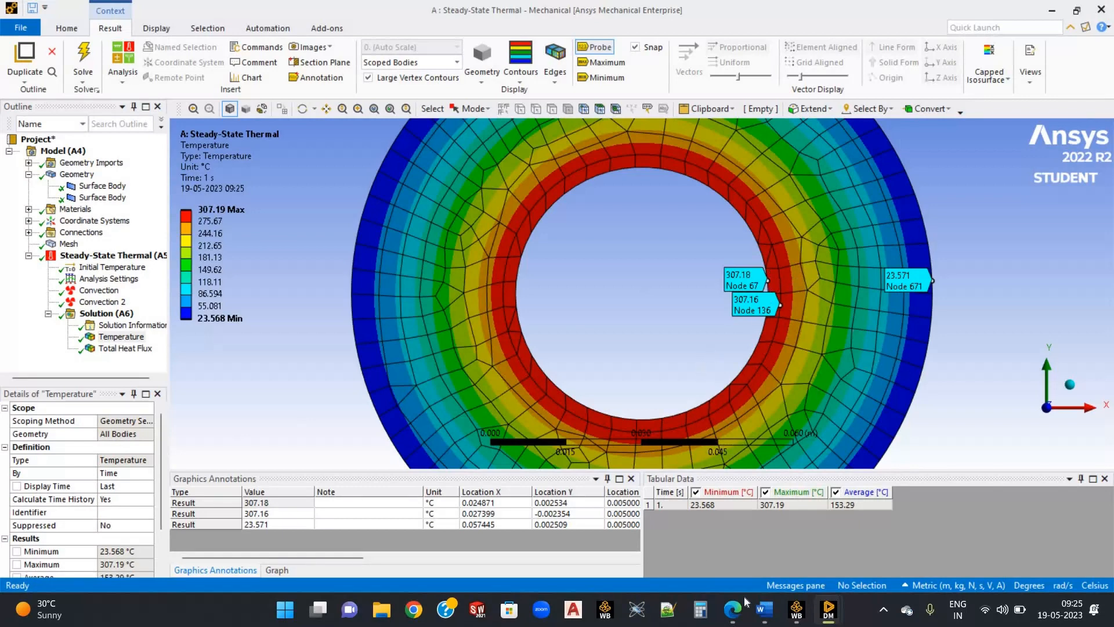
- Check where T1, T2 and T3 are located in the PDF schematic in Edge and return to Mechanical
{"action": "left_click", "coordinate": [728, 574]}
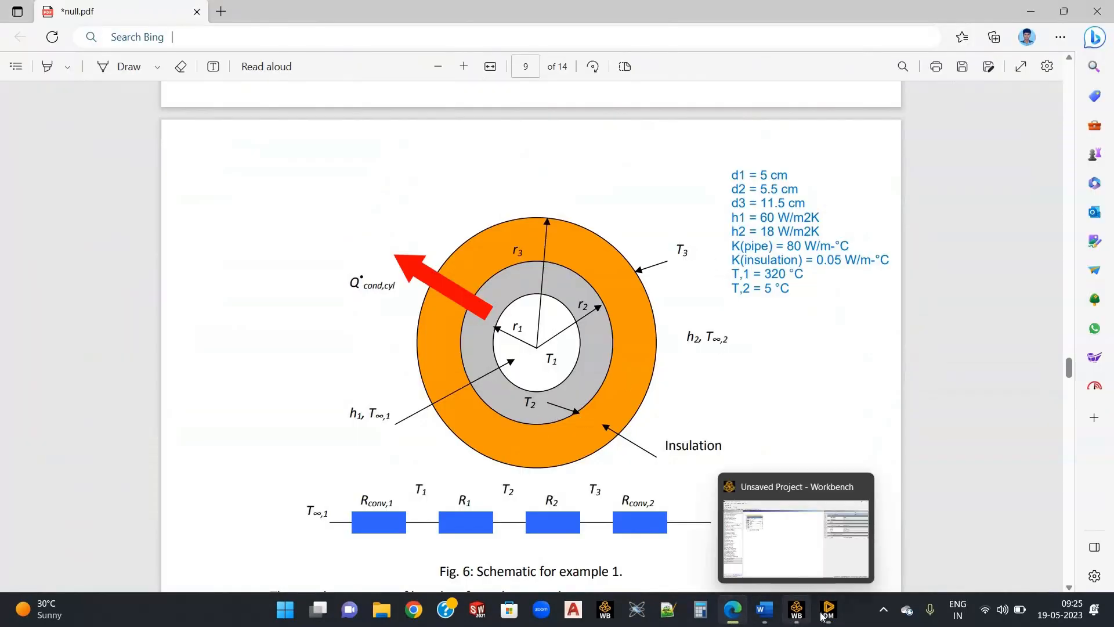
{"action": "mouse_move", "coordinate": [829, 609]}
{"action": "left_click", "coordinate": [877, 538]}
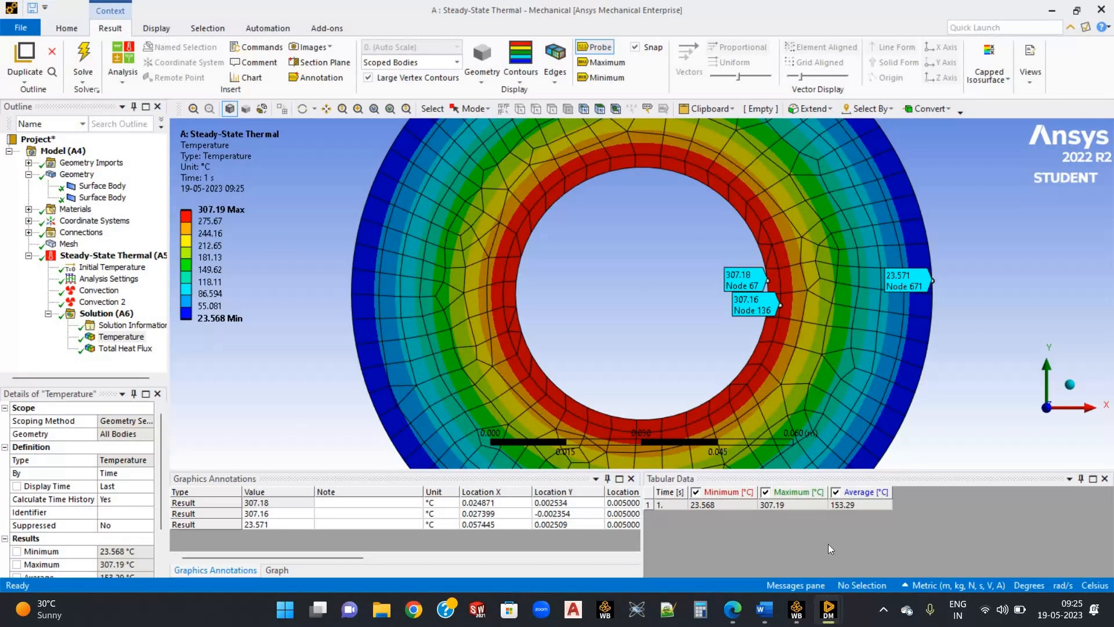
- Switch to the Word observation document and enter 307.18 for T1 and 307.16 for T2
{"action": "left_click", "coordinate": [765, 610]}
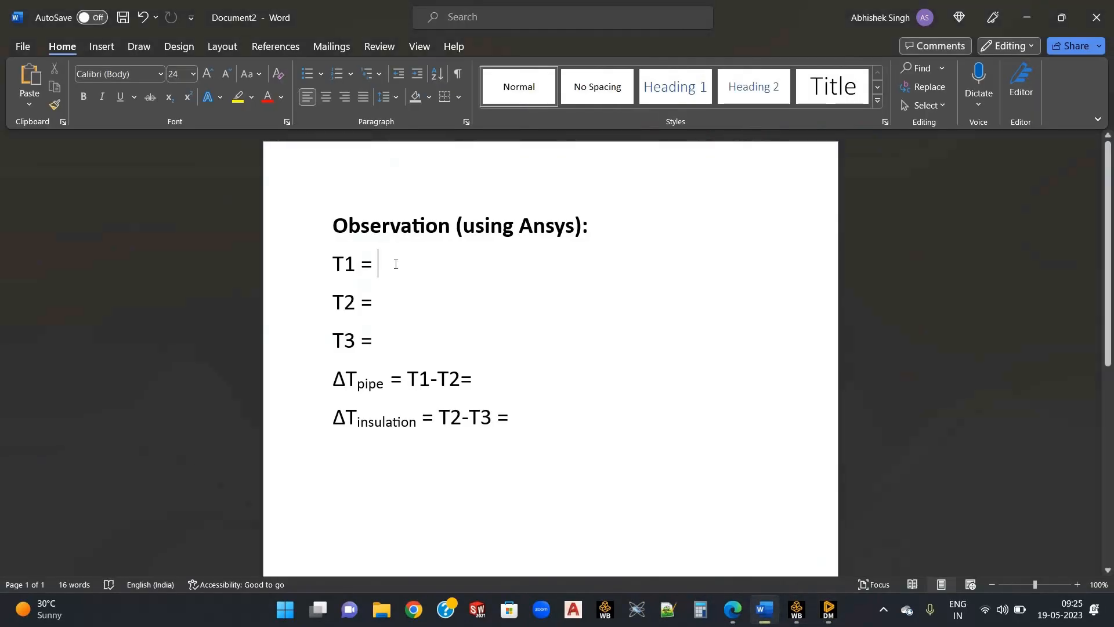
{"action": "type", "text": "3"}
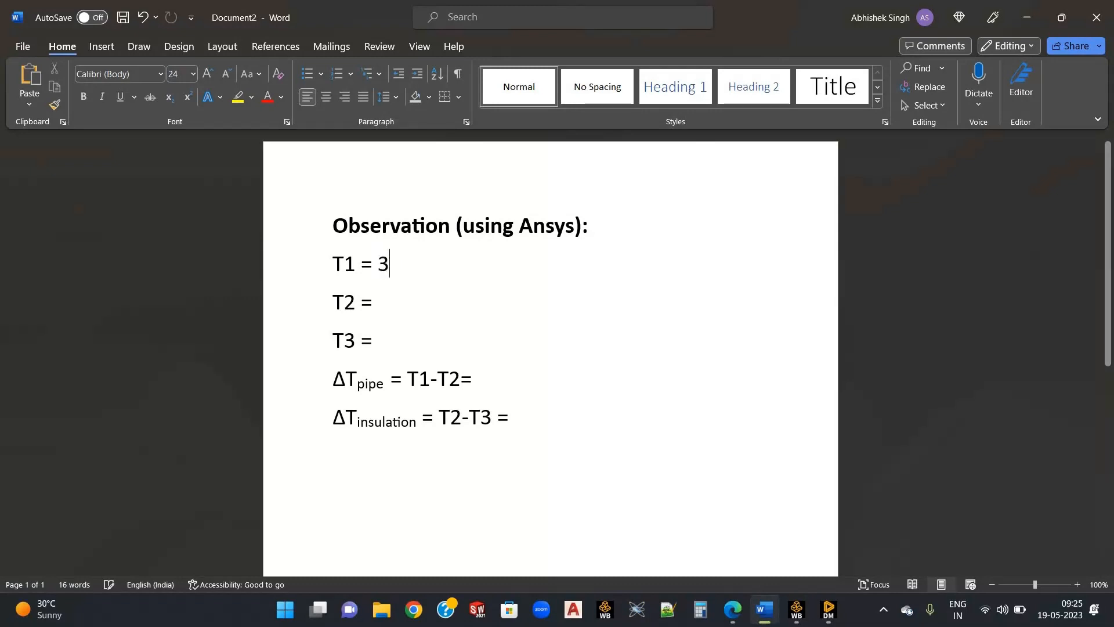
{"action": "type", "text": "07"}
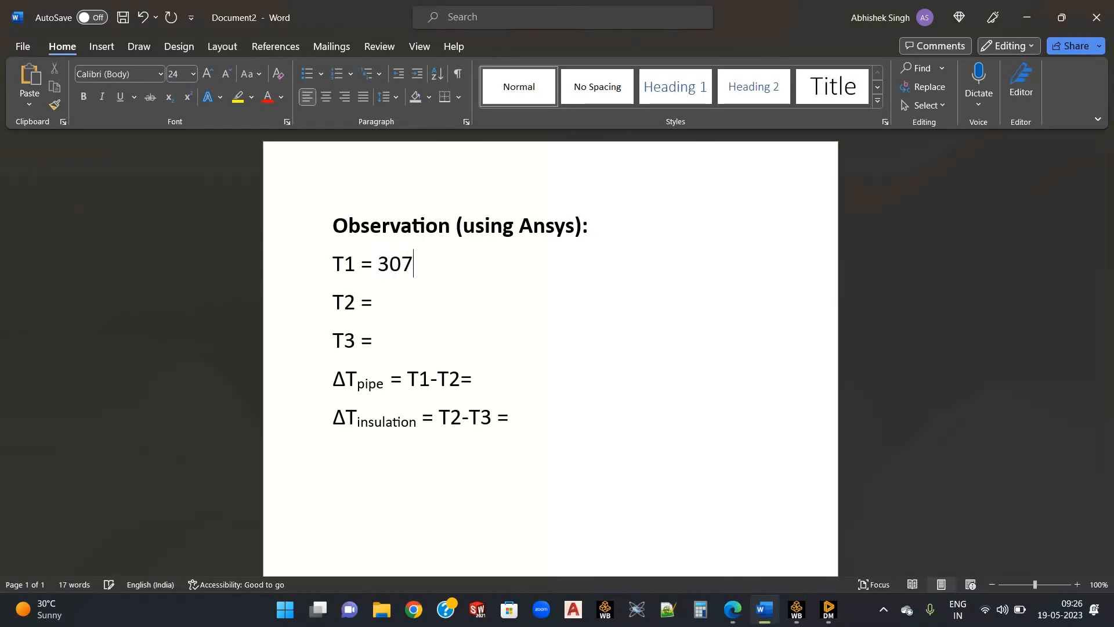
{"action": "type", "text": ".18"}
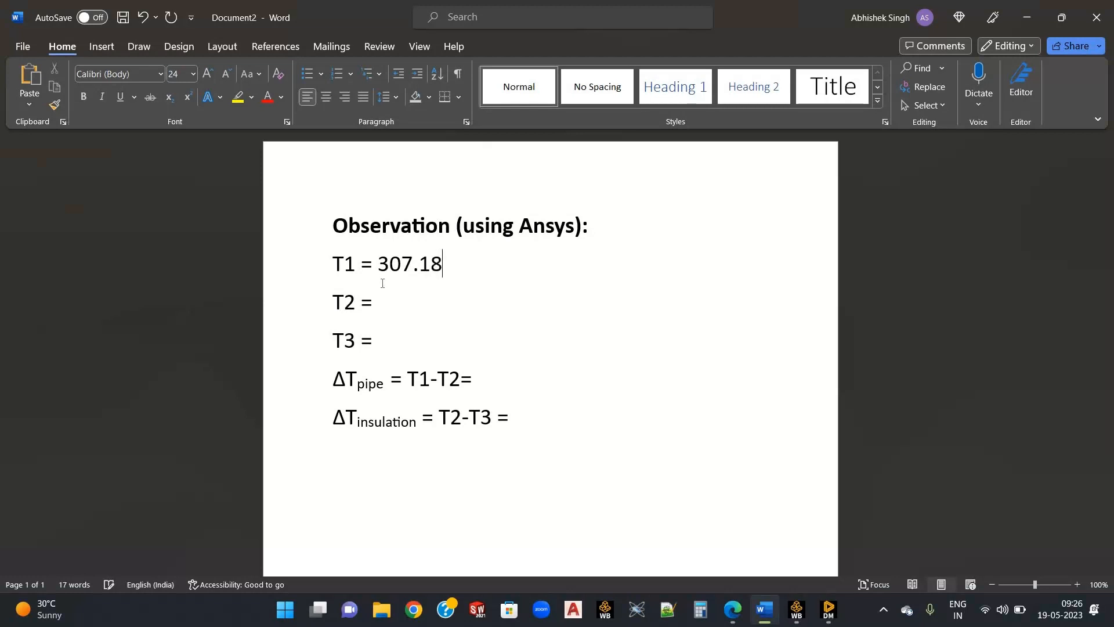
{"action": "left_click", "coordinate": [381, 301]}
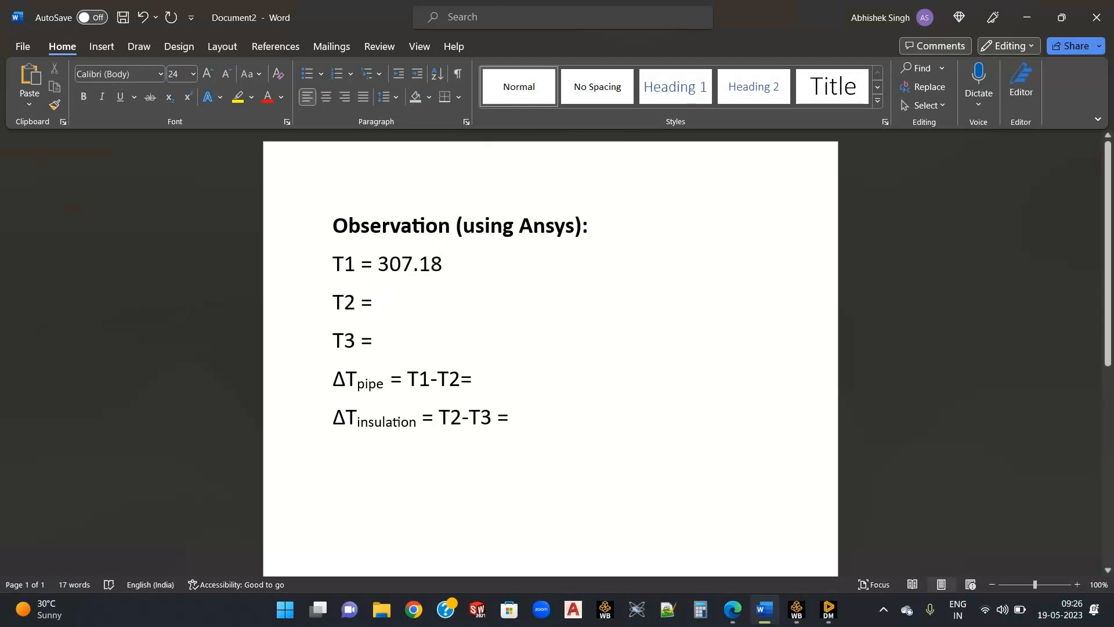
{"action": "type", "text": "307"}
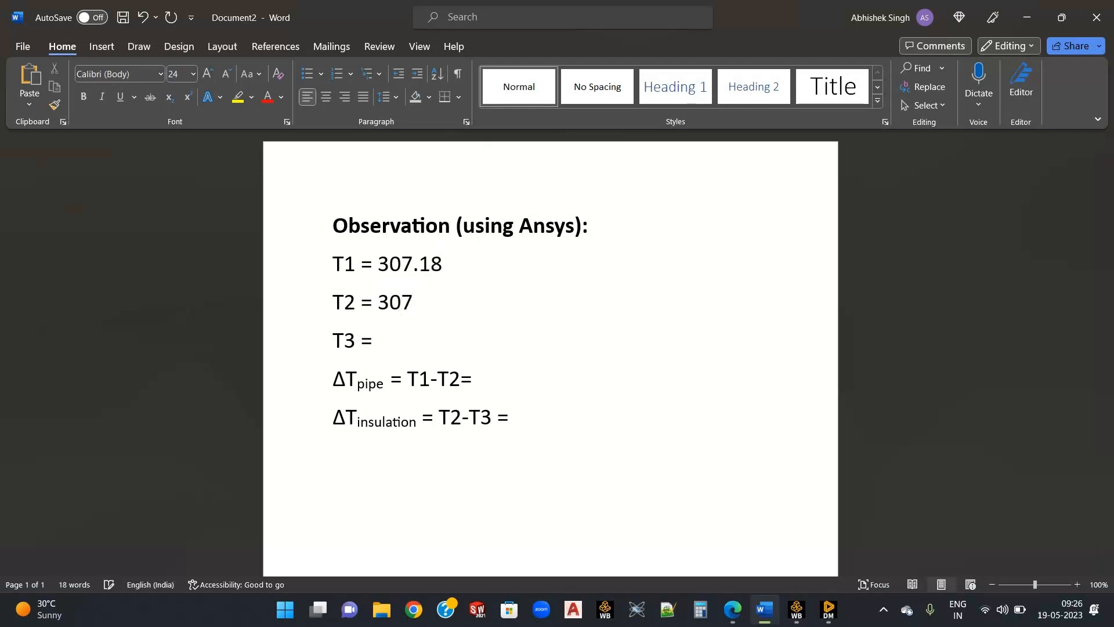
{"action": "type", "text": ".16"}
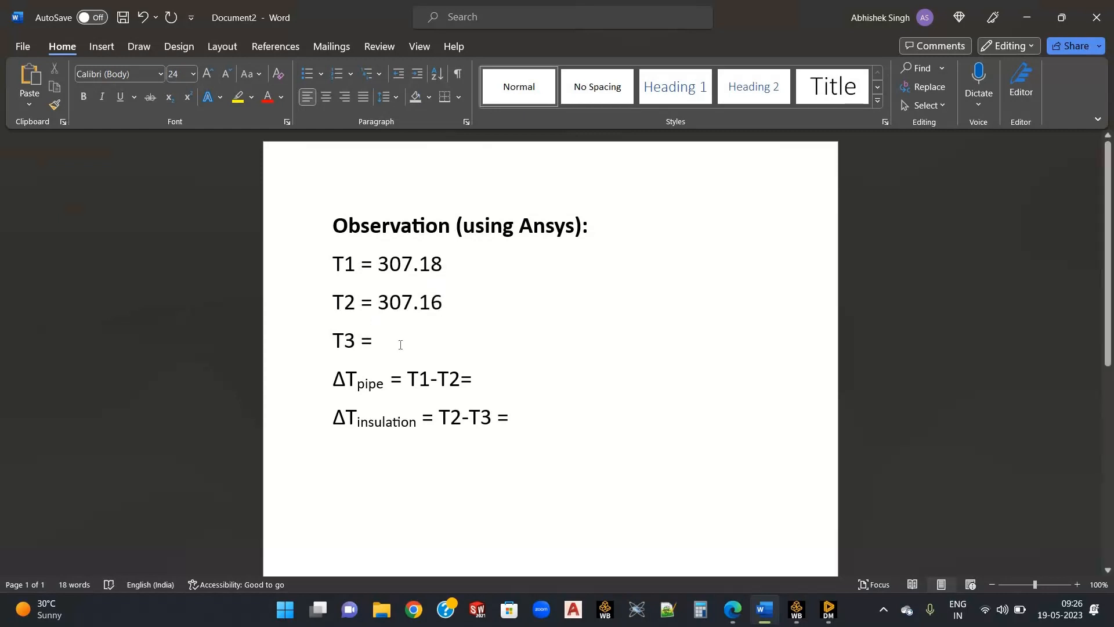
- Place the insertion point after "T3 =" in Word and check the outer-edge probe temperature in Mechanical
{"action": "key", "text": "Down"}
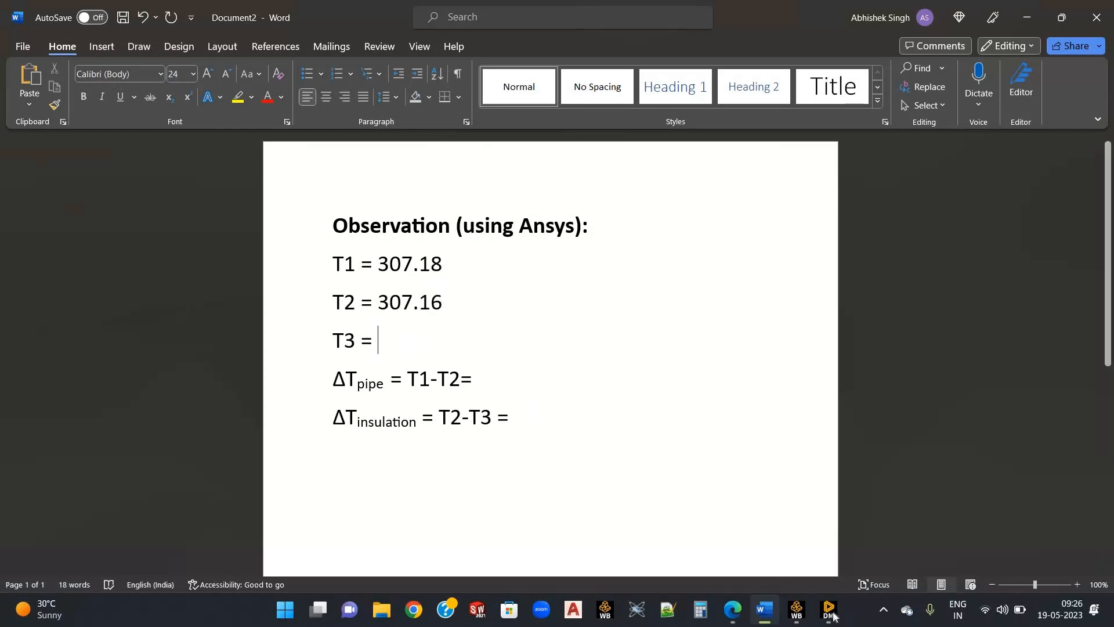
{"action": "mouse_move", "coordinate": [829, 609]}
{"action": "mouse_move", "coordinate": [861, 534]}
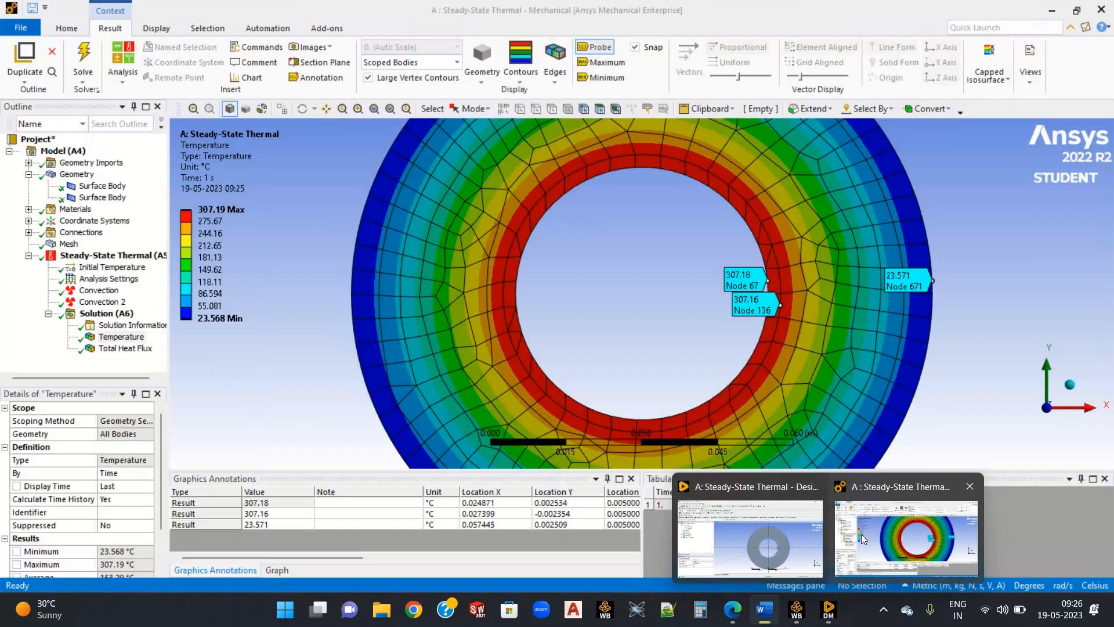